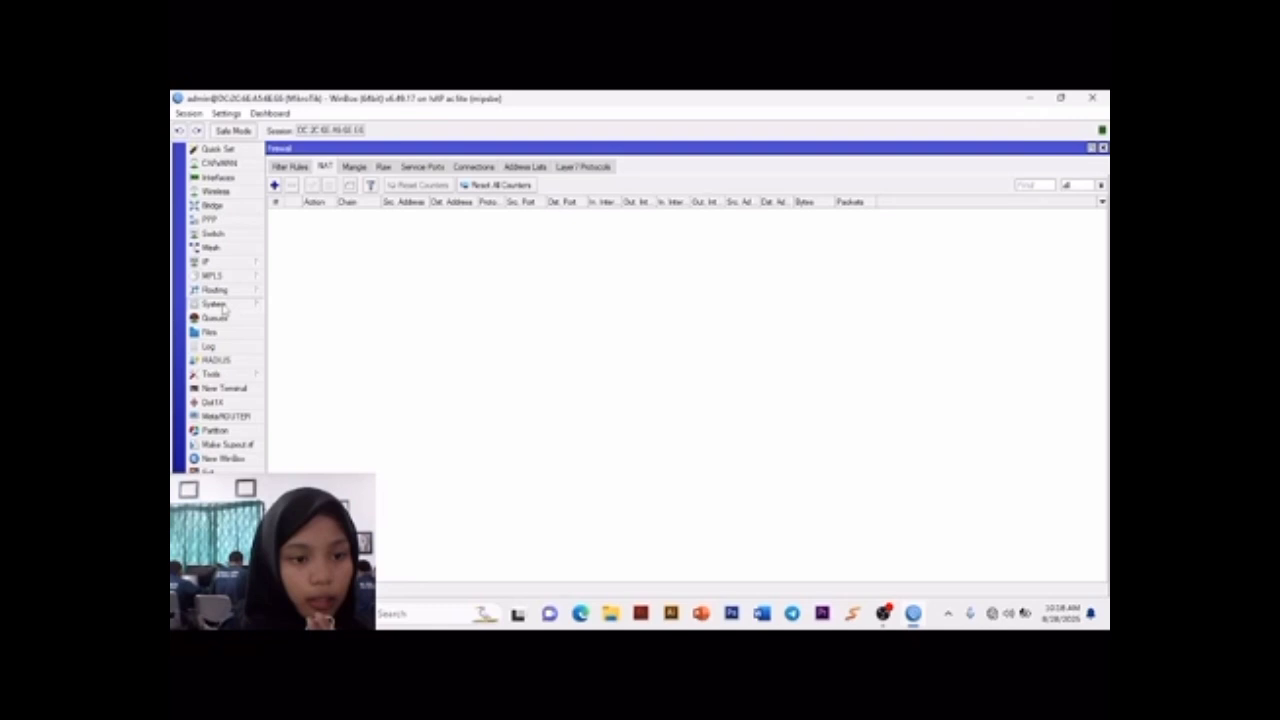
# Step: Open the admin account from the router's user list and set a new account password for it
pyautogui.click(224, 307)
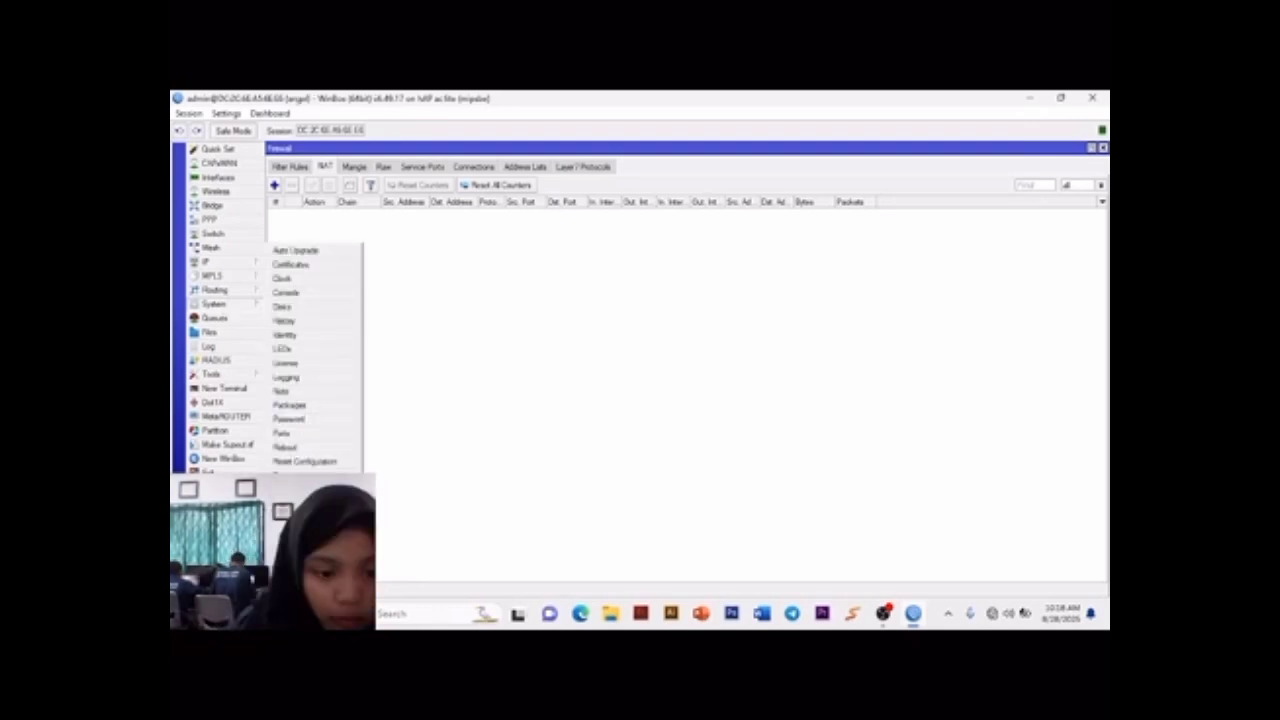
pyautogui.click(292, 573)
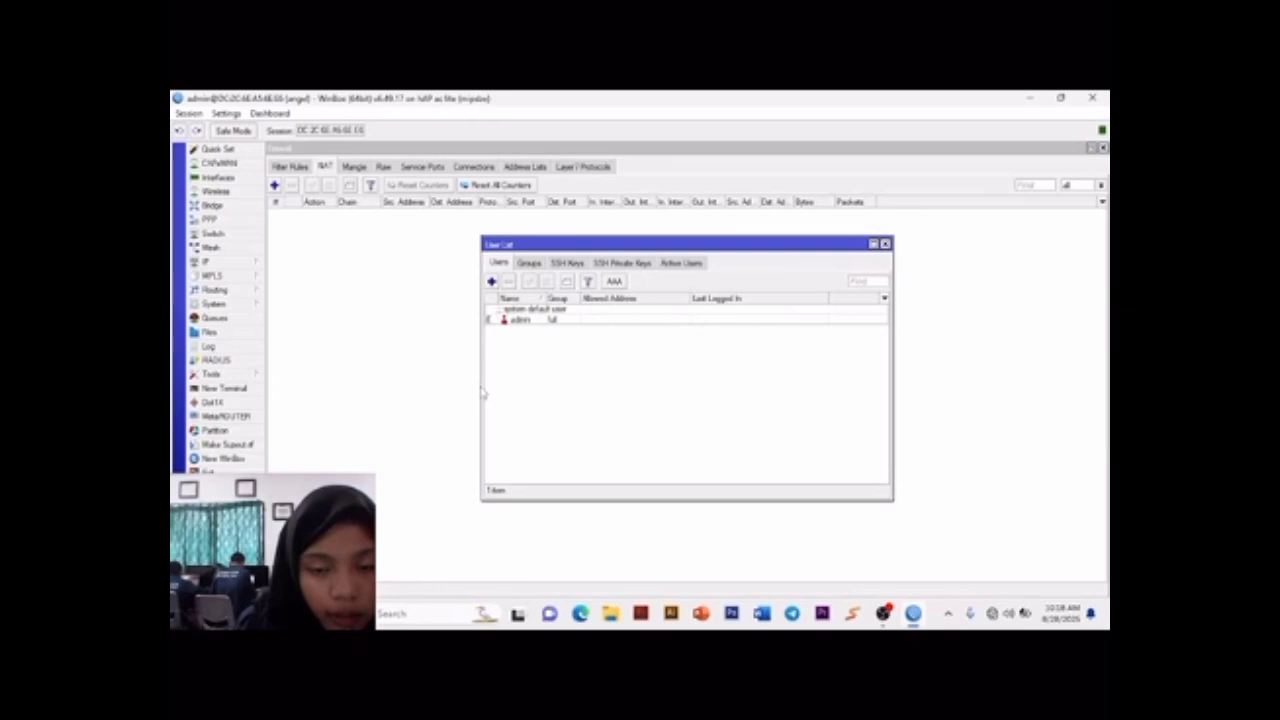
pyautogui.doubleClick(520, 319)
pyautogui.click(775, 424)
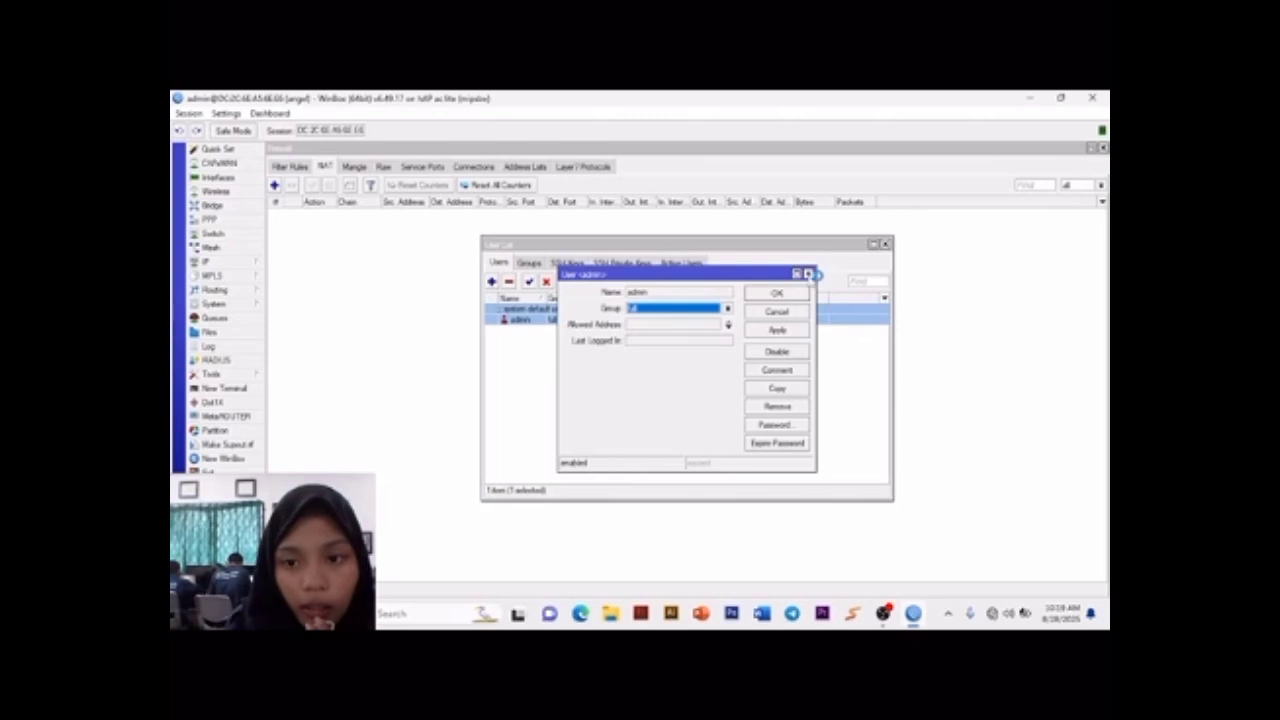
pyautogui.click(809, 274)
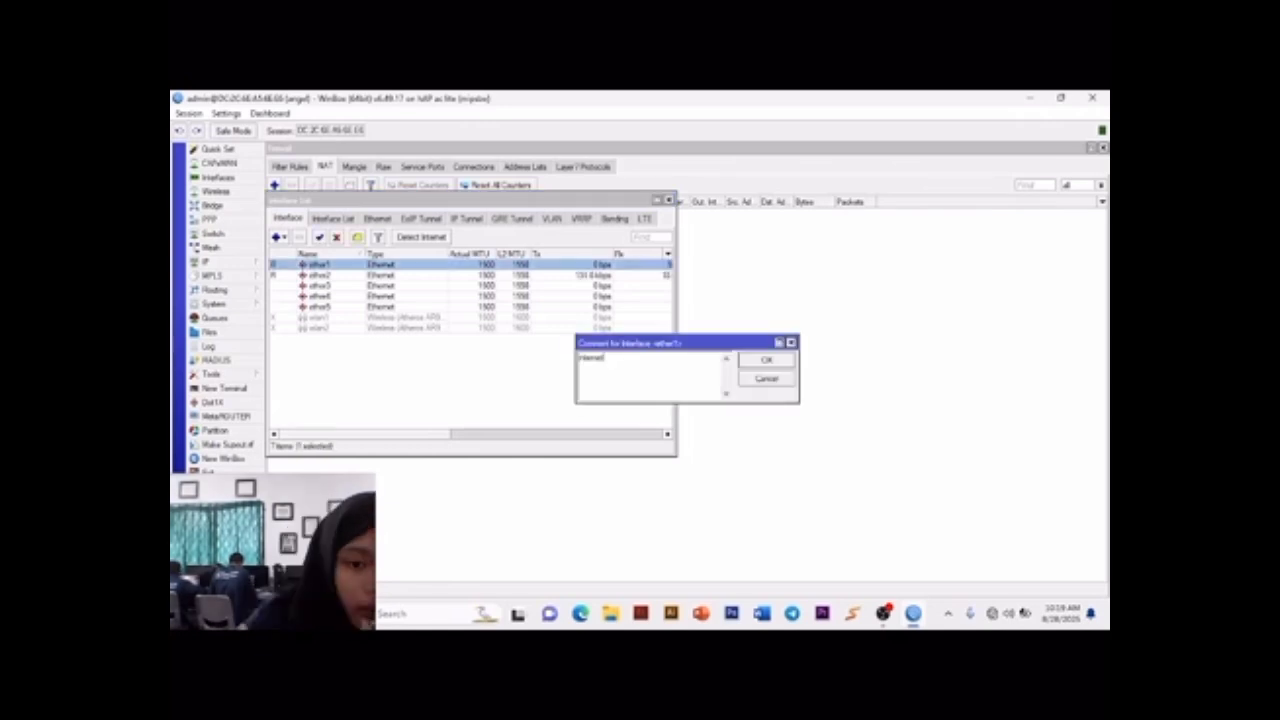
# Step: Comment the interfaces ether1 as internet, ether2 as LAN and wlan1 as AP, and enable wlan1
pyautogui.click(766, 359)
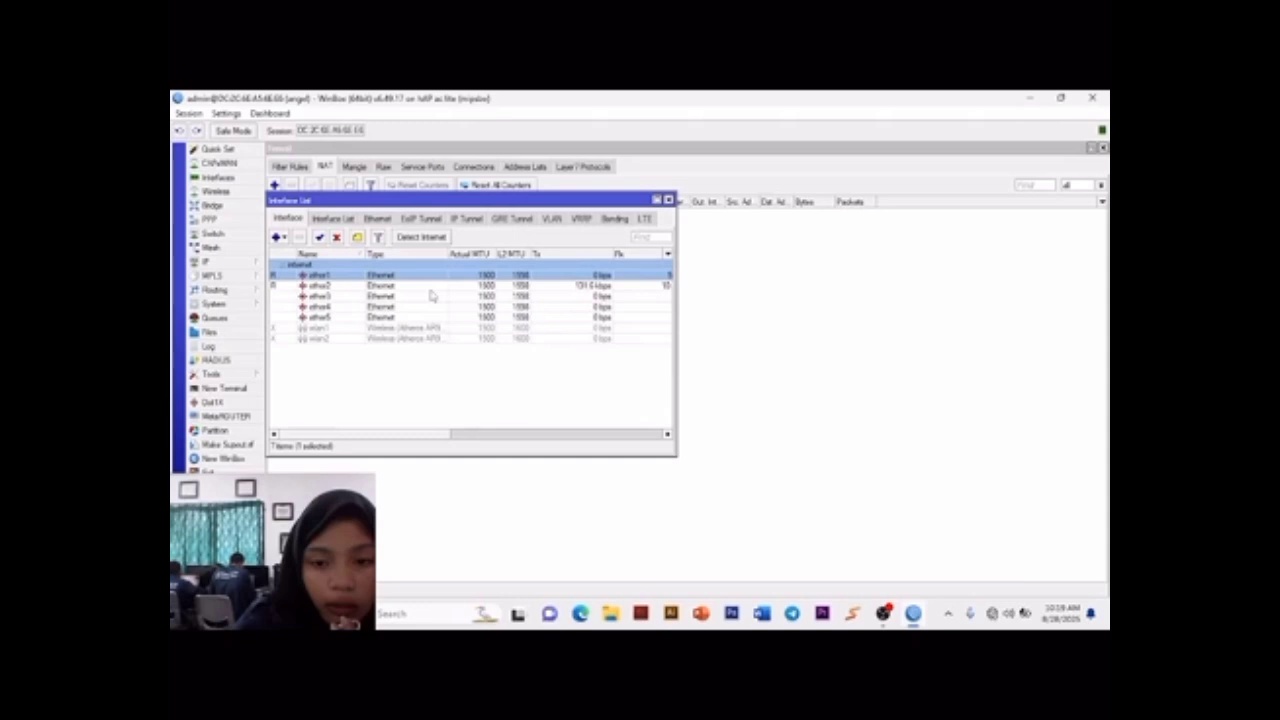
pyautogui.click(430, 285)
pyautogui.click(357, 237)
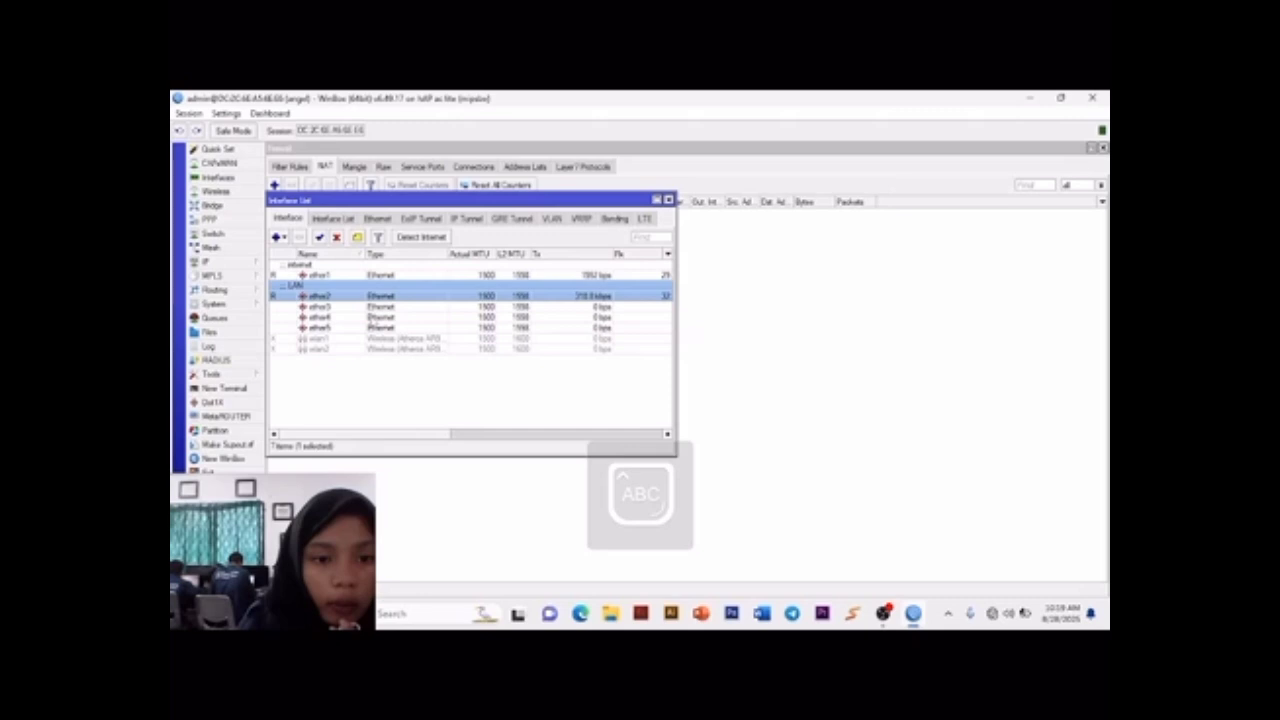
pyautogui.click(368, 339)
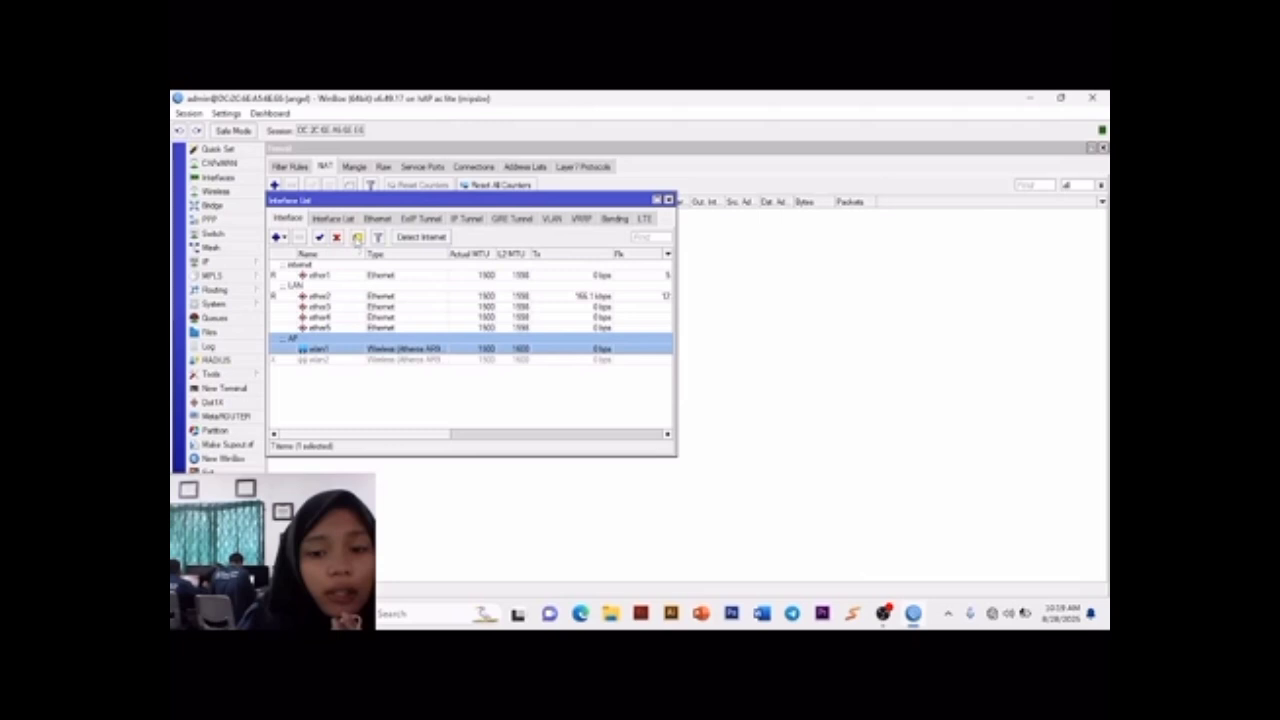
# Step: Set the router's DNS server to 8.8.8.8 and save the DNS settings
pyautogui.click(210, 261)
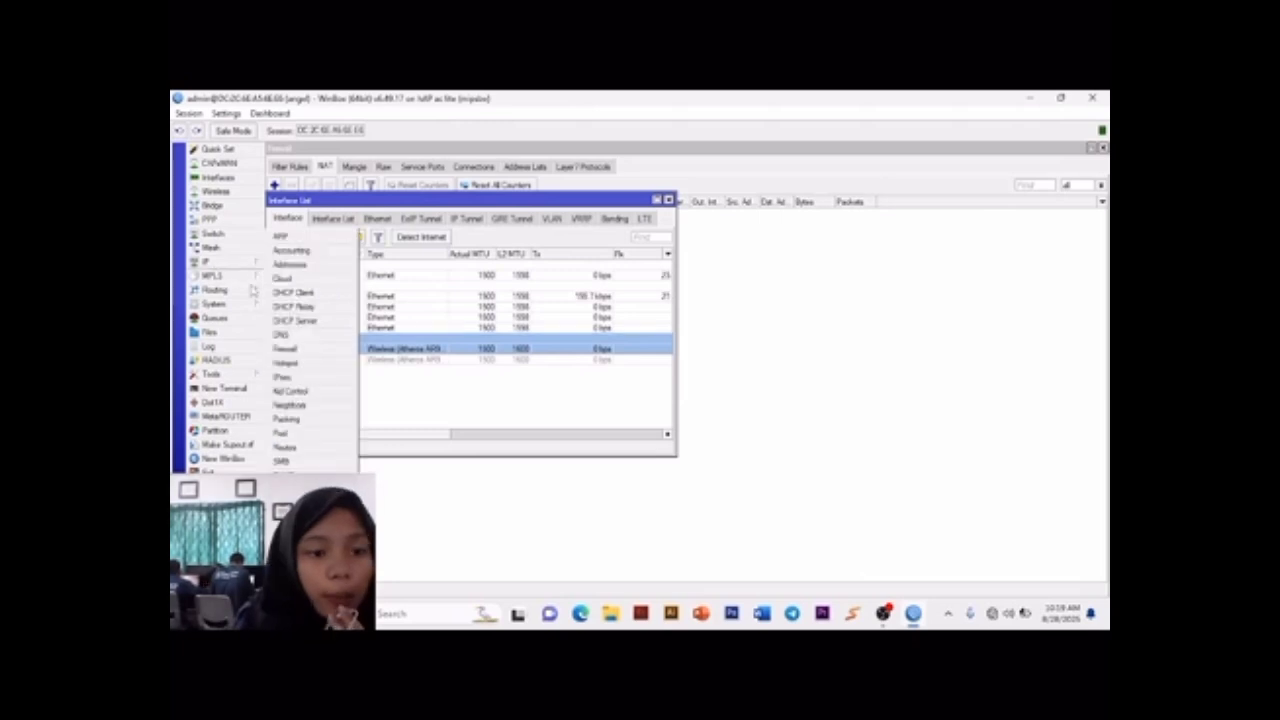
pyautogui.click(281, 334)
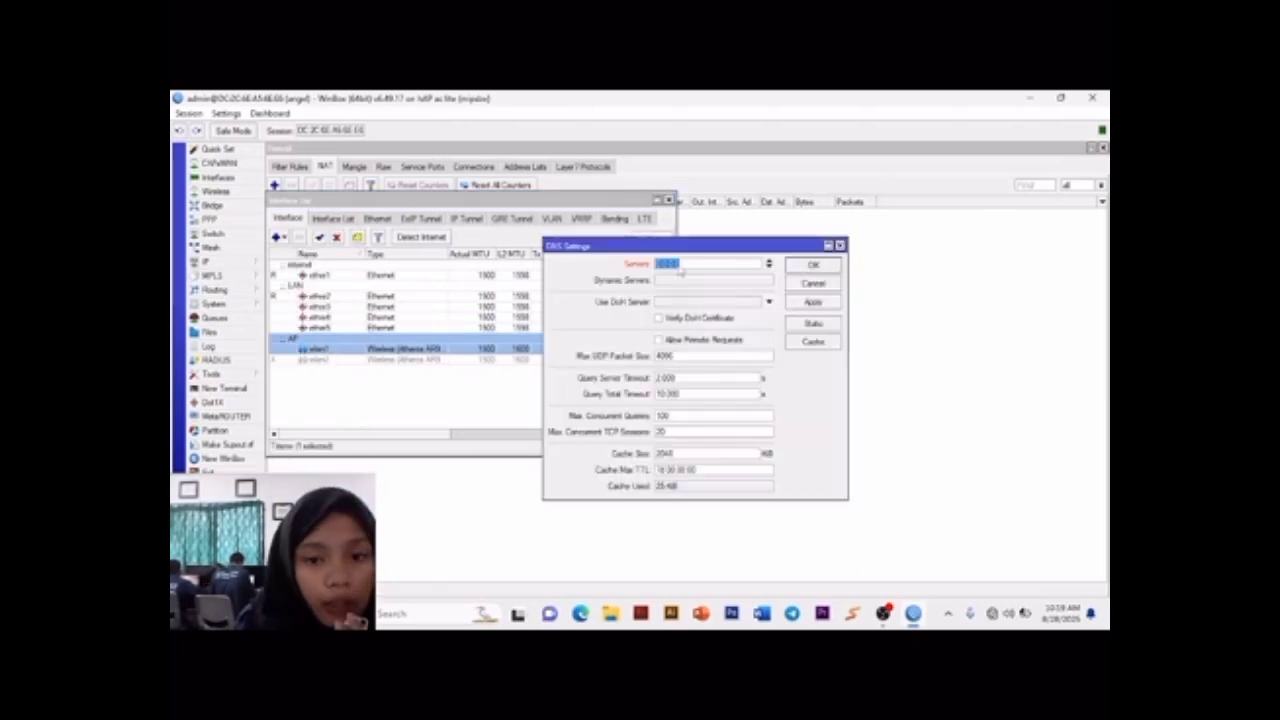
pyautogui.write('8.8.8.8')
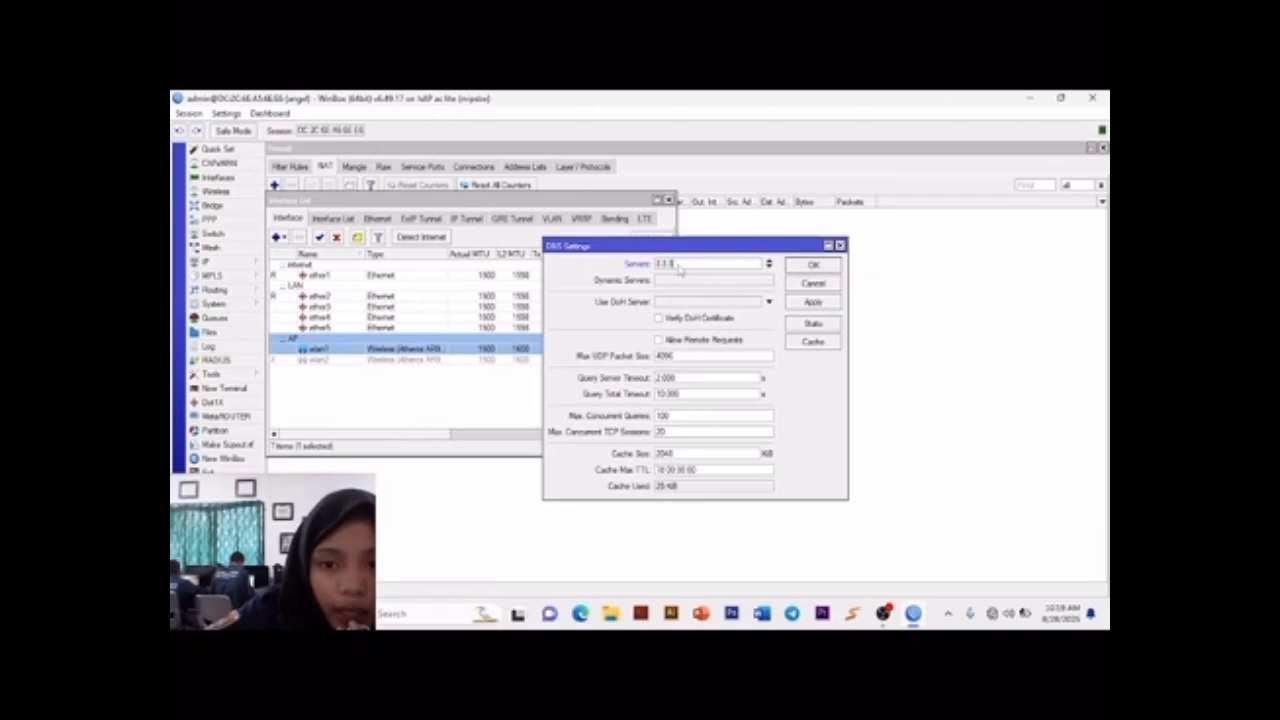
pyautogui.click(797, 306)
pyautogui.click(802, 269)
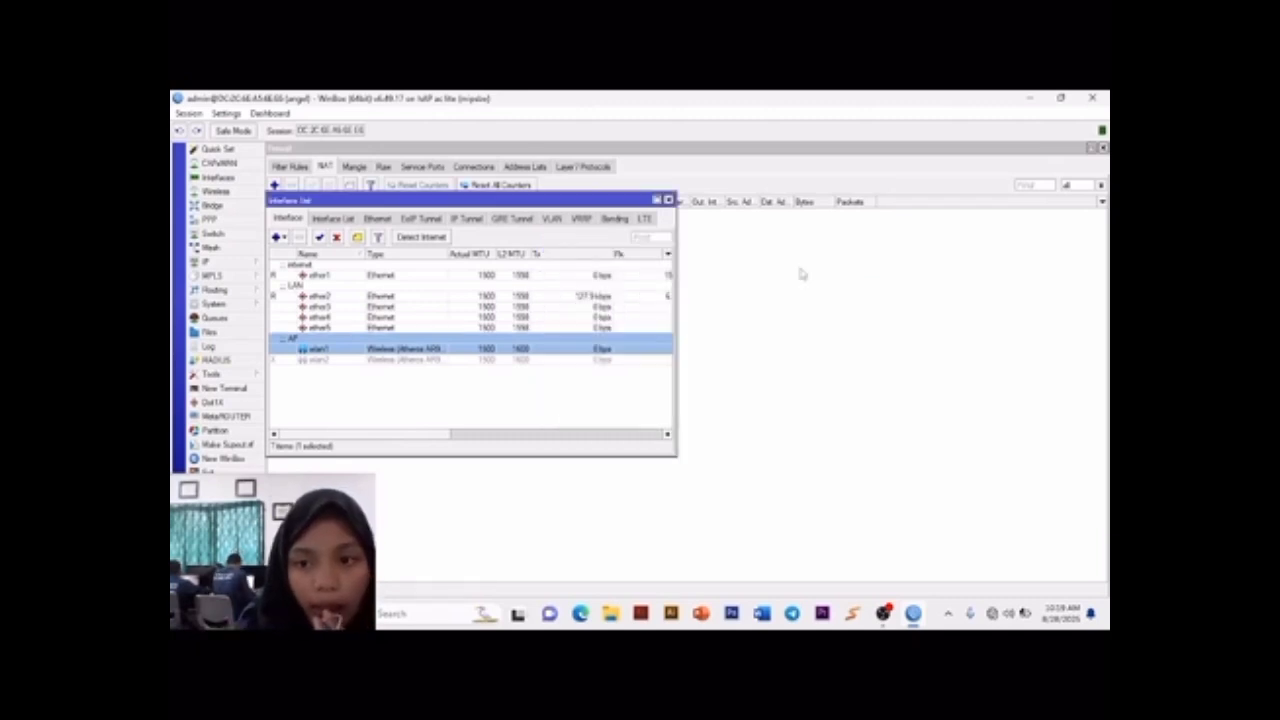
# Step: Add a DHCP client on interface ether1 with the default peer DNS, peer NTP and default route options
pyautogui.click(203, 262)
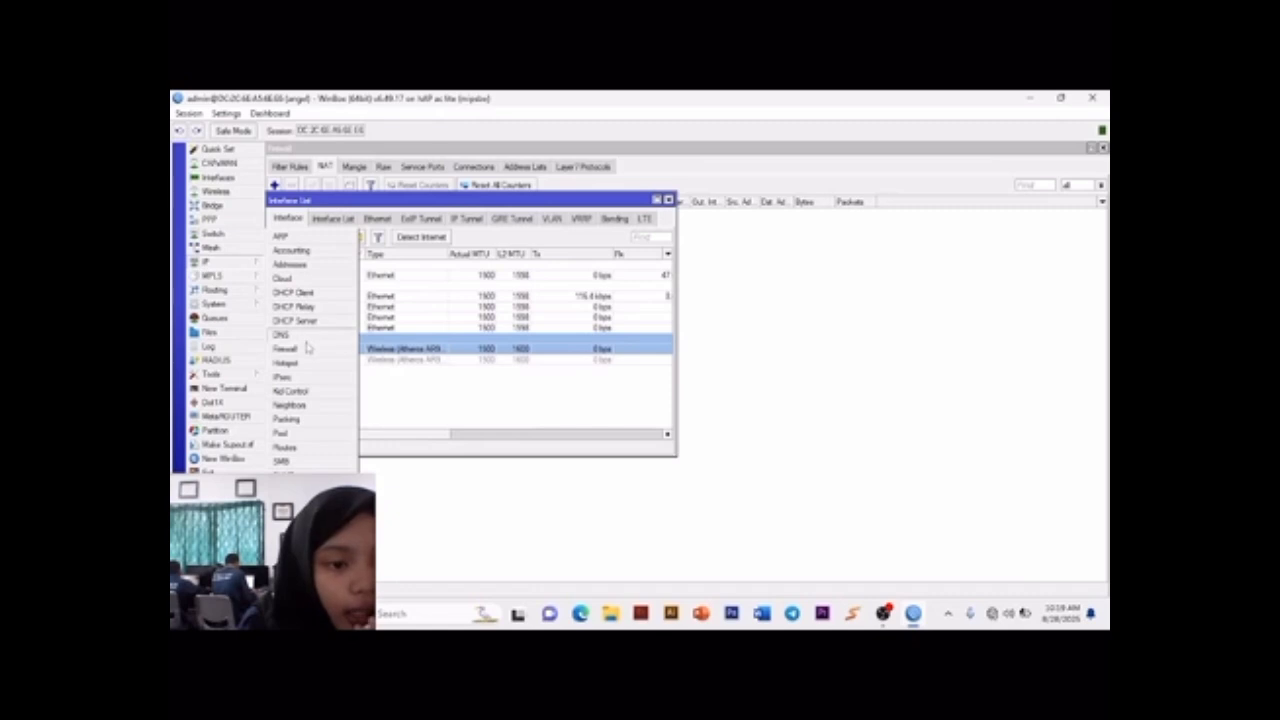
pyautogui.click(293, 292)
pyautogui.click(535, 283)
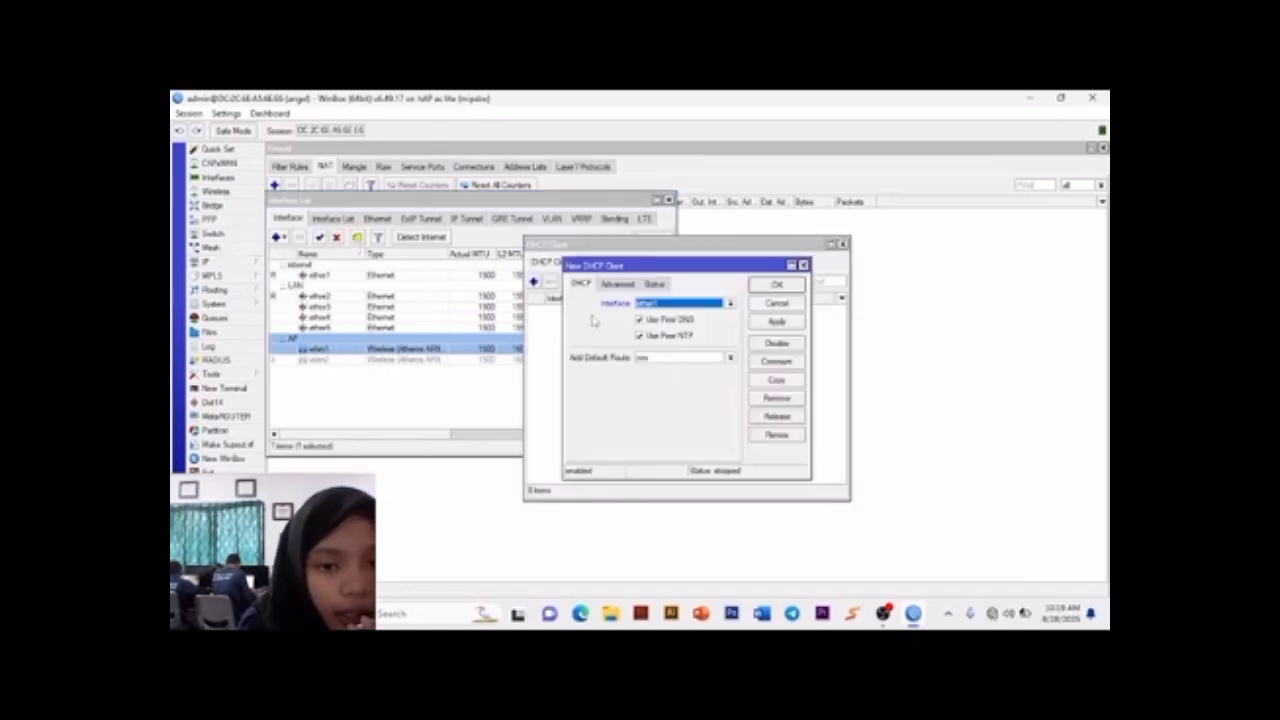
pyautogui.click(777, 321)
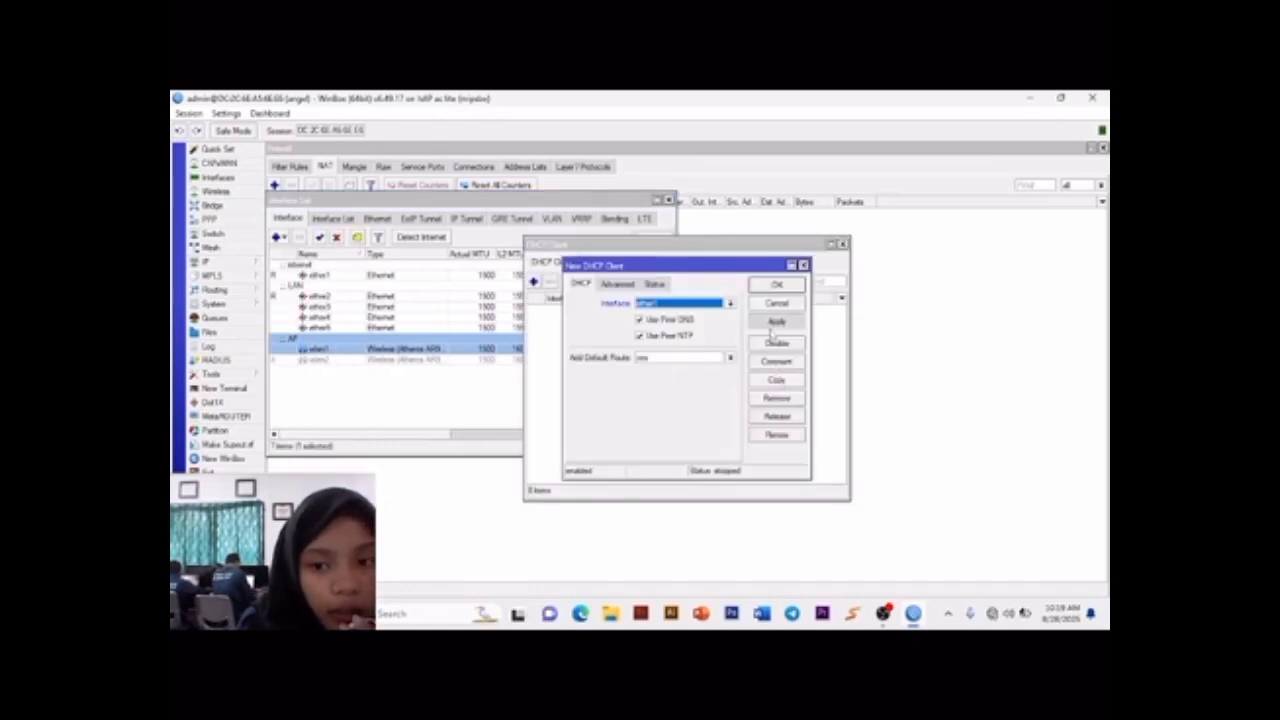
pyautogui.click(777, 285)
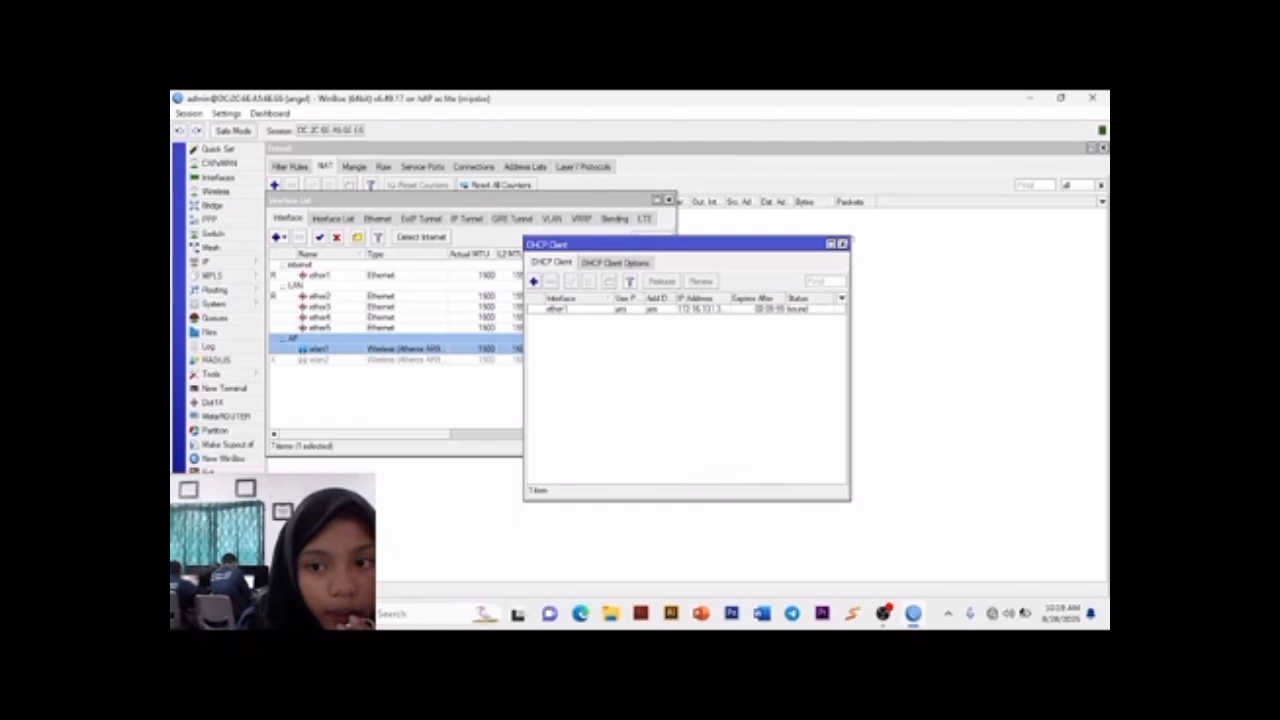
pyautogui.click(842, 243)
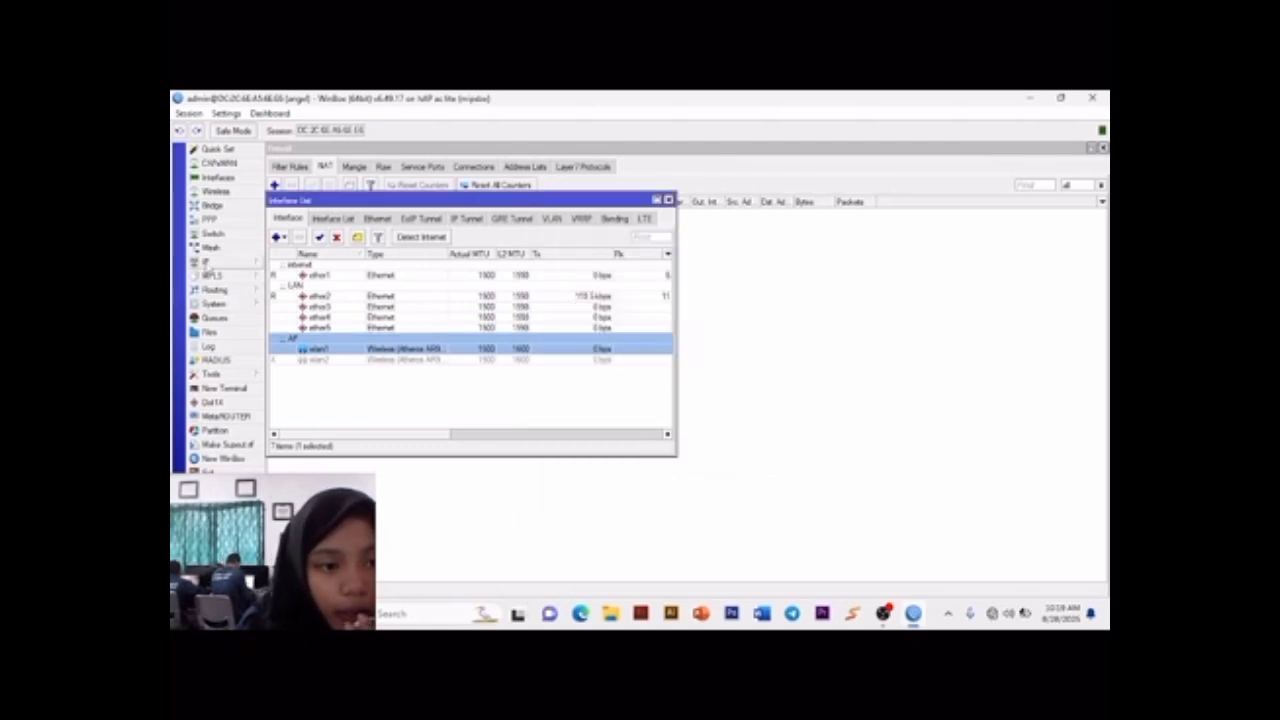
# Step: Add a firewall NAT rule with chain srcnat, out interface ether1 and action masquerade
pyautogui.click(205, 262)
pyautogui.click(291, 346)
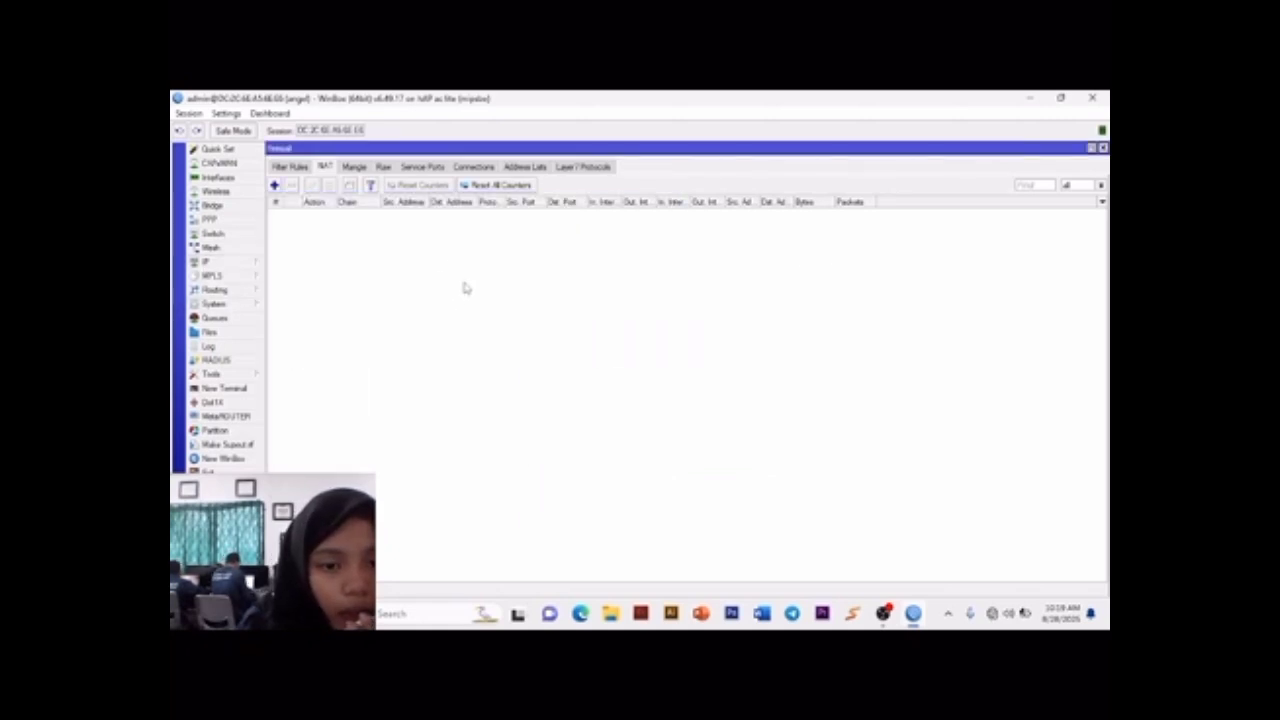
pyautogui.click(274, 185)
pyautogui.click(583, 227)
pyautogui.click(584, 227)
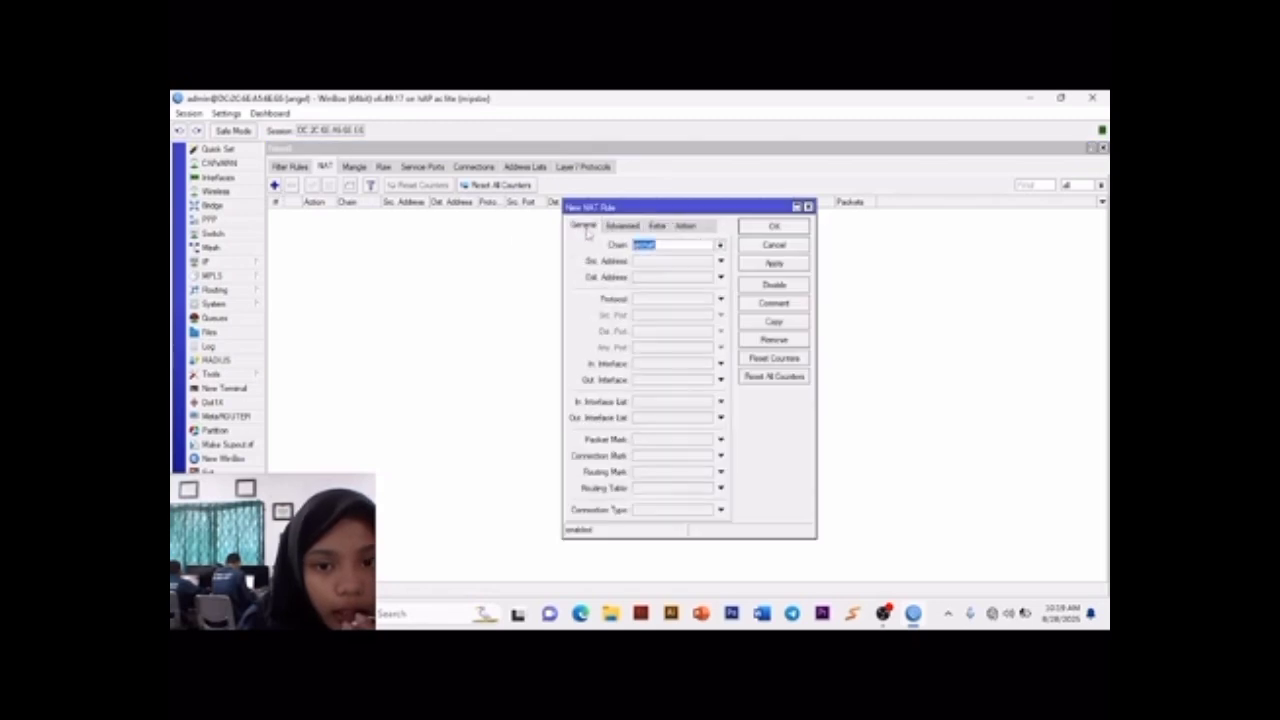
pyautogui.click(650, 381)
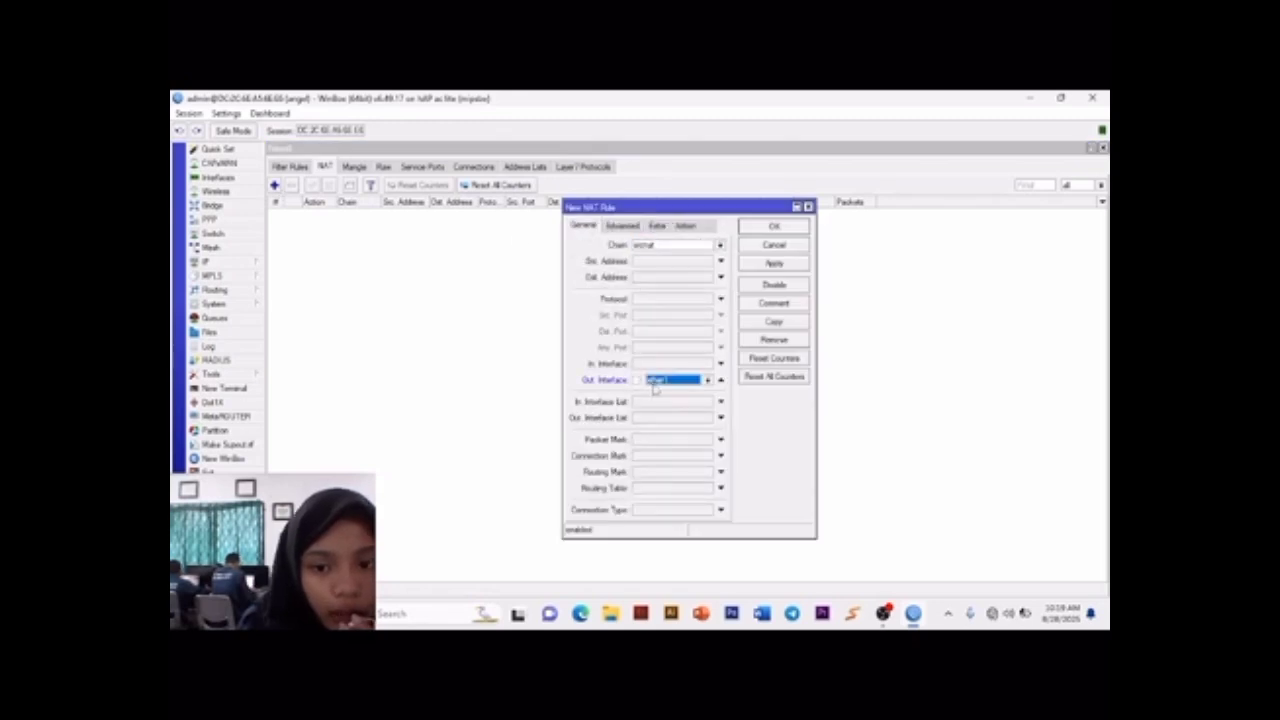
pyautogui.click(683, 227)
pyautogui.click(680, 246)
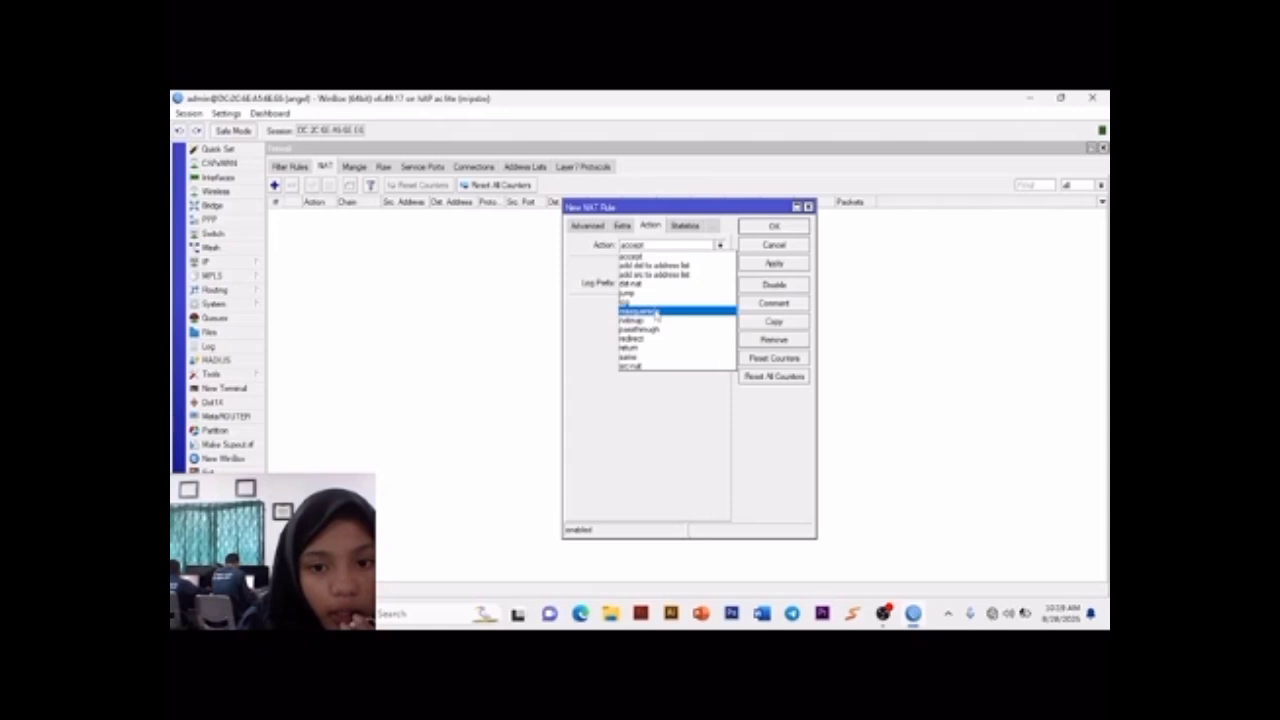
pyautogui.click(655, 312)
pyautogui.click(774, 263)
pyautogui.click(774, 226)
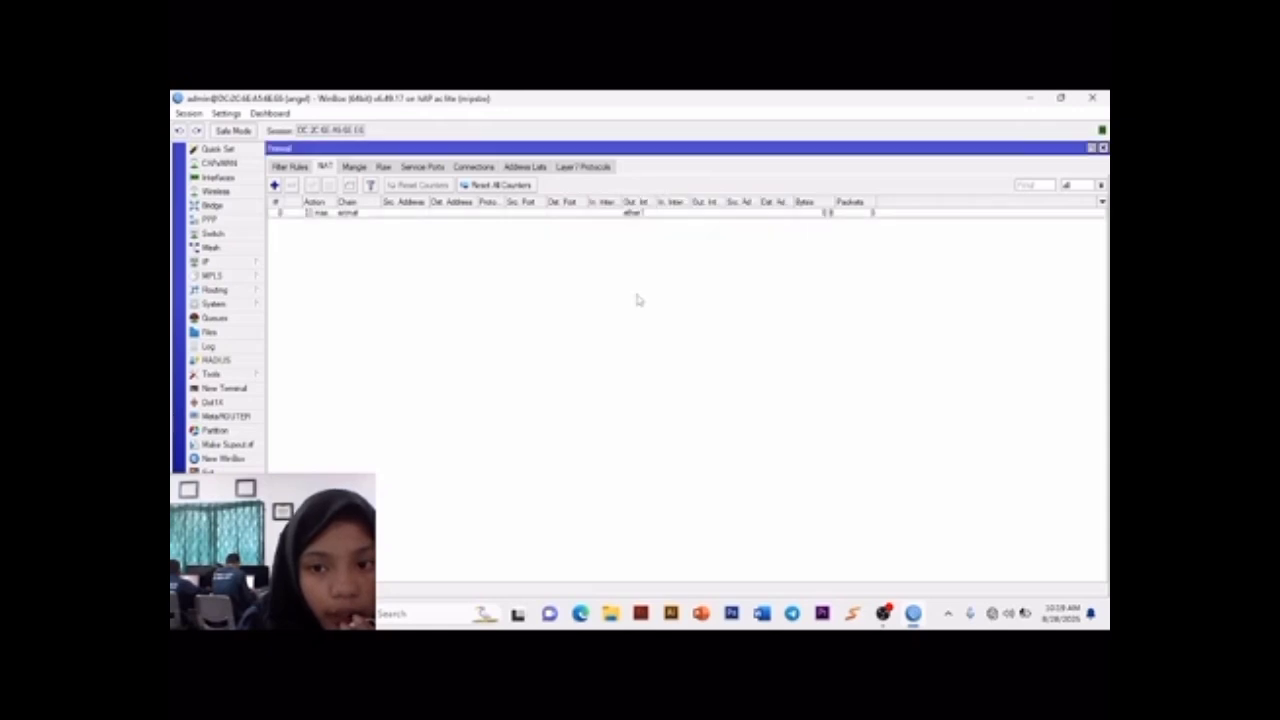
# Step: Open a router terminal, close the WinBox session and relaunch winbox64.exe to reconnect to the router
pyautogui.click(222, 388)
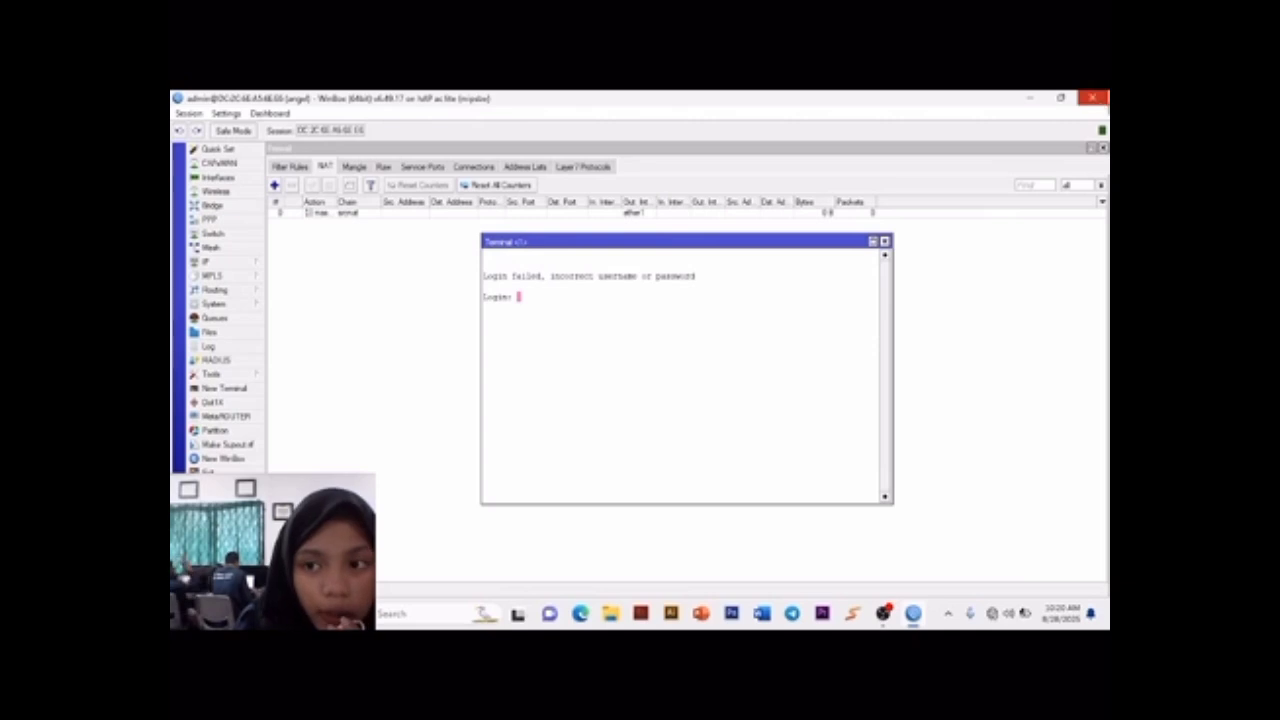
pyautogui.click(1093, 98)
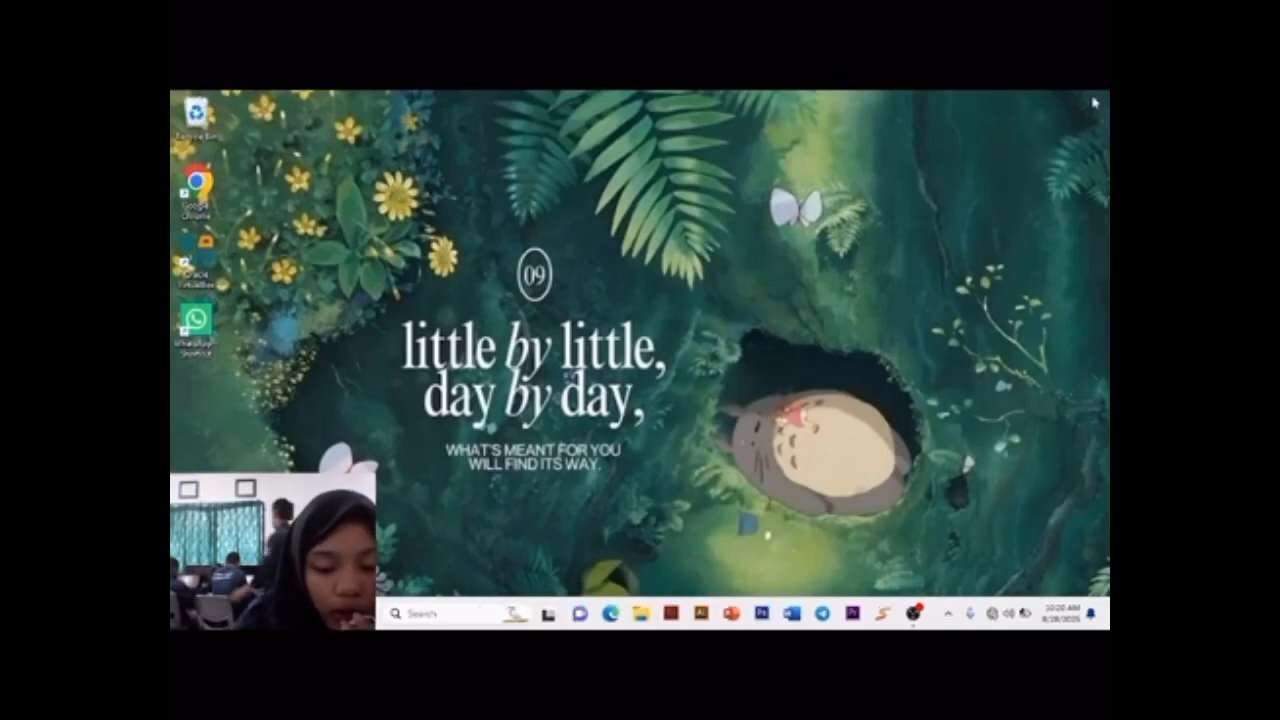
pyautogui.press('super')
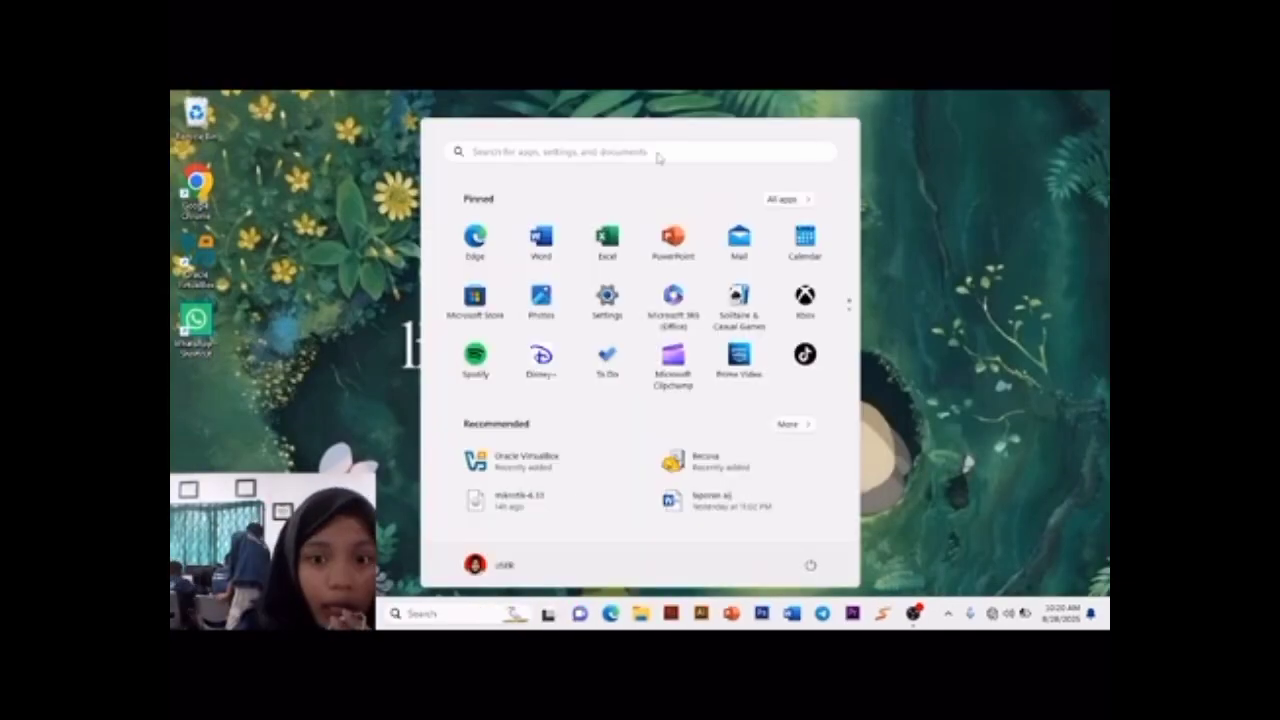
pyautogui.write('winr')
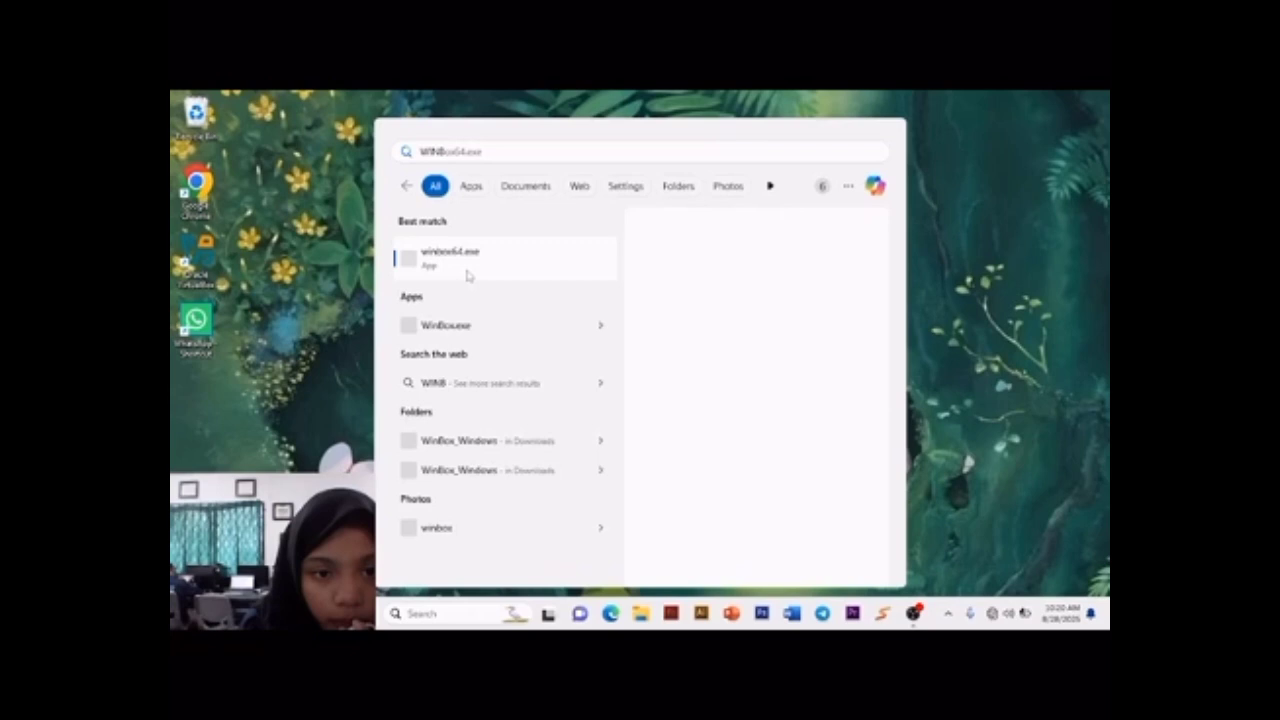
pyautogui.click(467, 276)
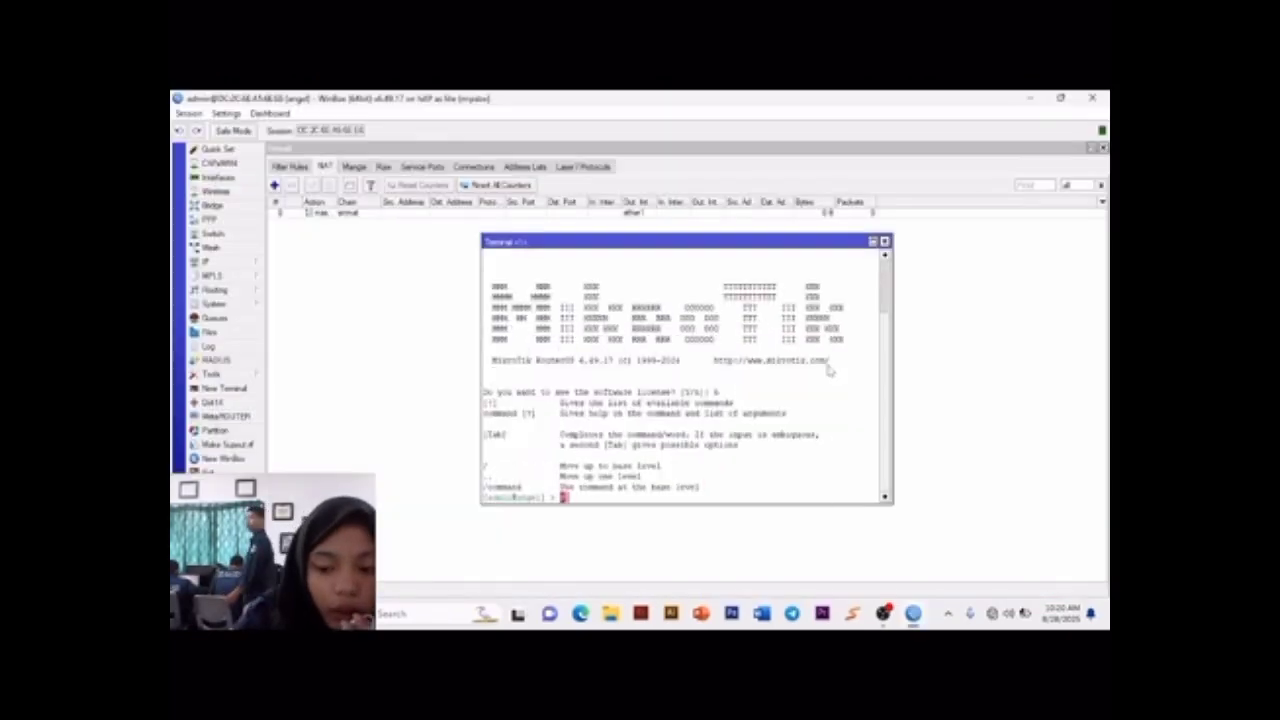
# Step: Ping 8.8.8.8 from the router terminal to test internet connectivity, and close the terminal
pyautogui.press('BackSpace')
pyautogui.press('capslock')
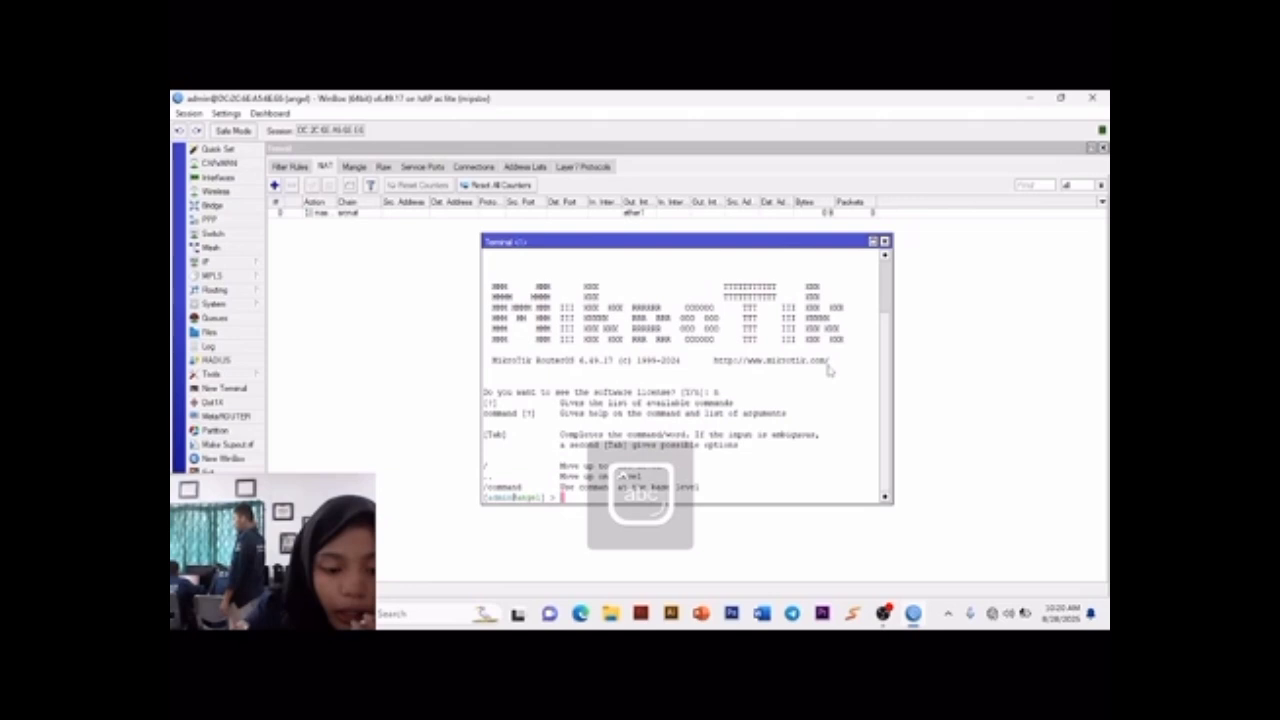
pyautogui.write('ping')
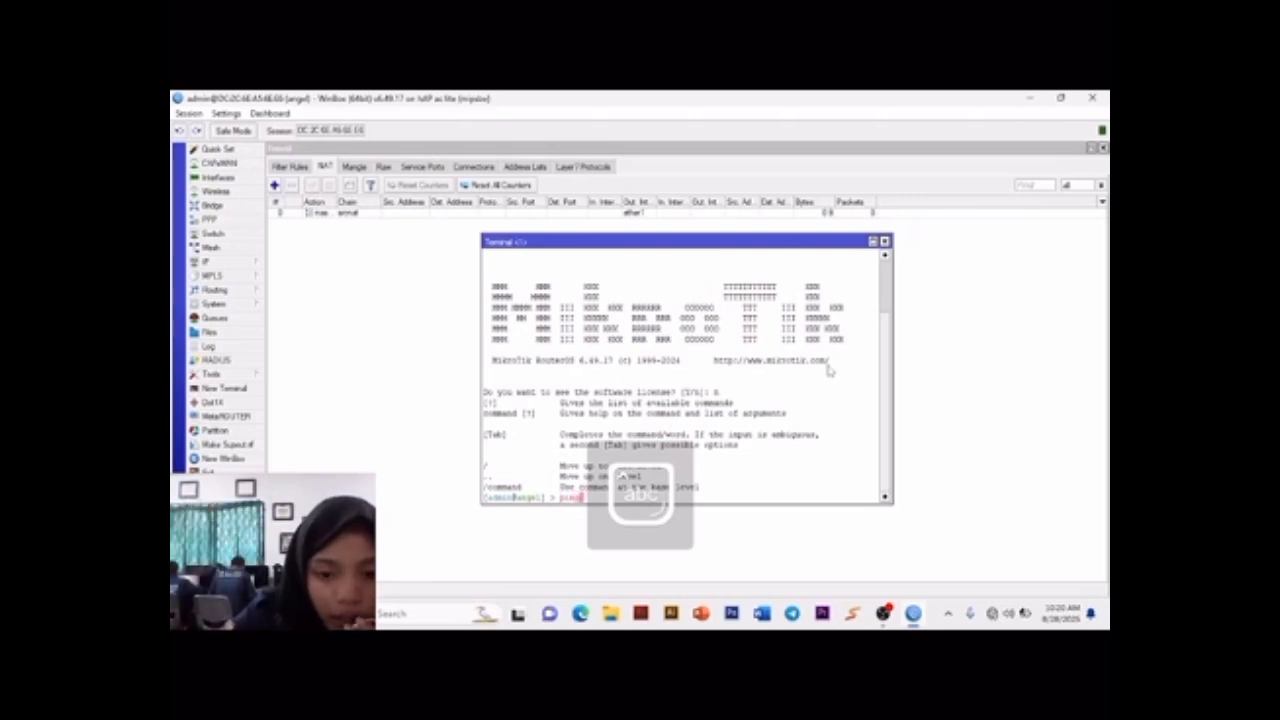
pyautogui.write(' 8.8.8.8')
pyautogui.press('Return')
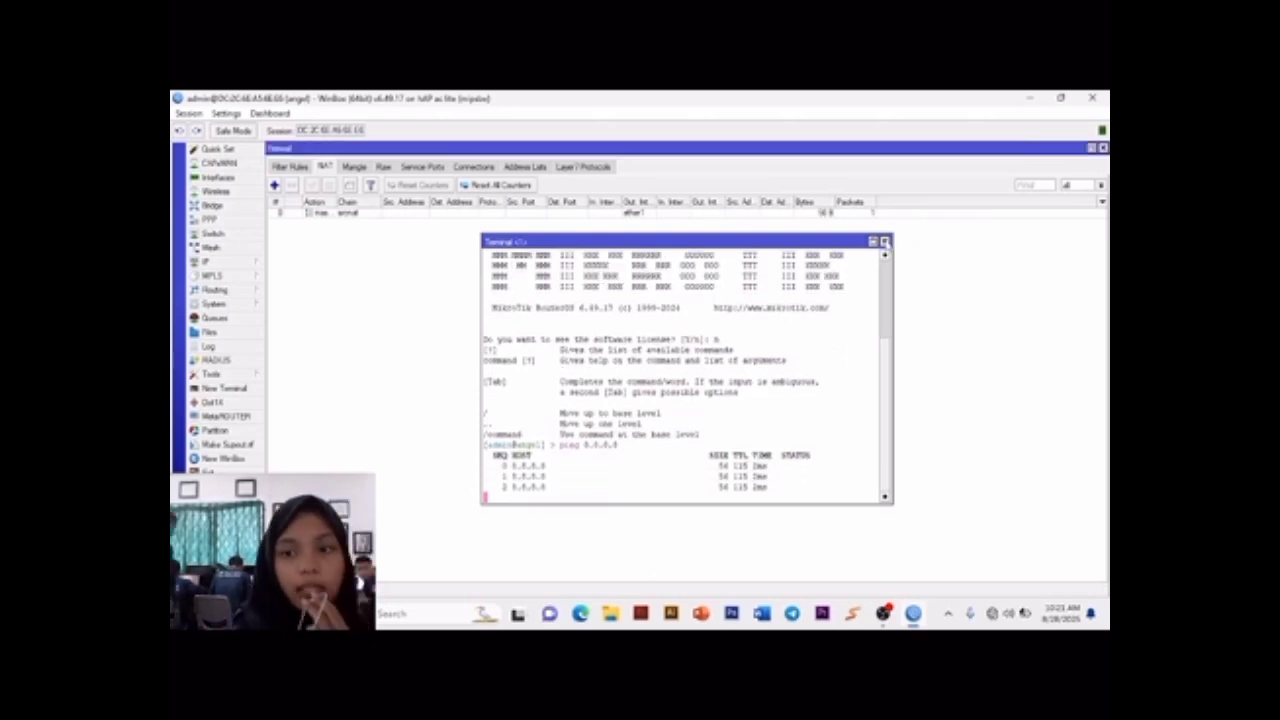
pyautogui.click(884, 242)
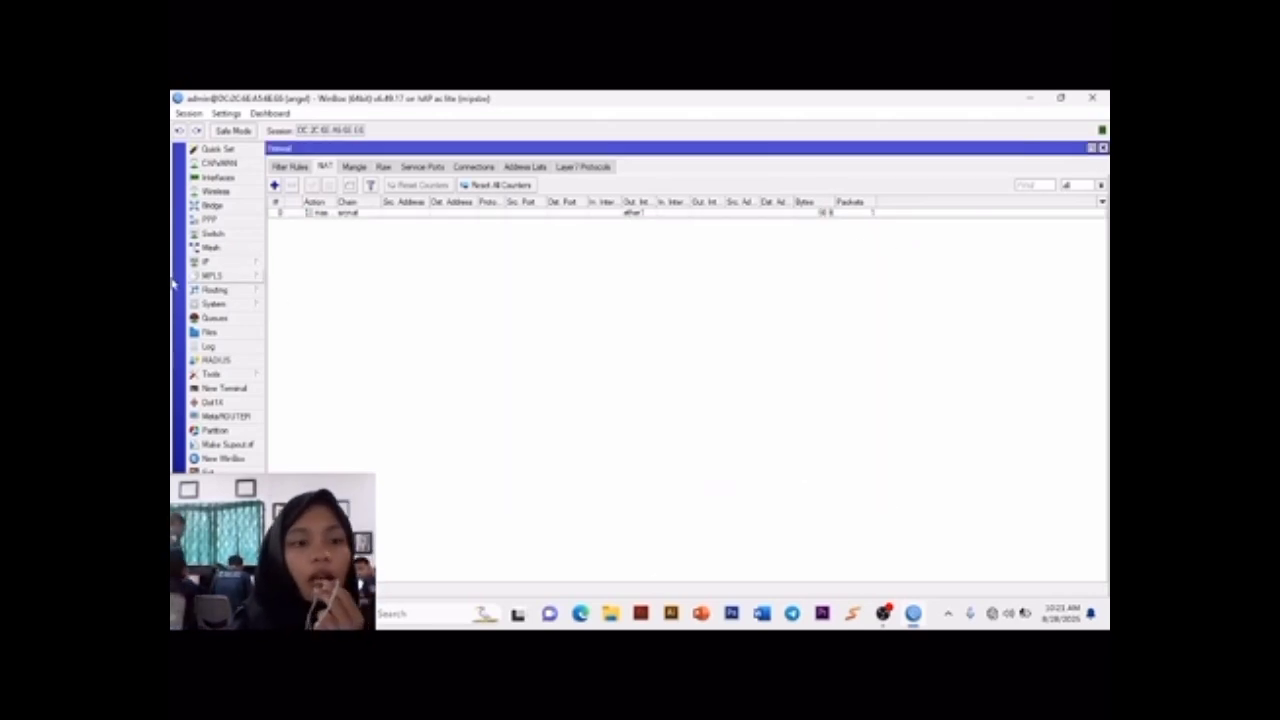
# Step: Open the IP address list and close the Mesh window
pyautogui.click(234, 251)
pyautogui.click(210, 261)
pyautogui.click(370, 264)
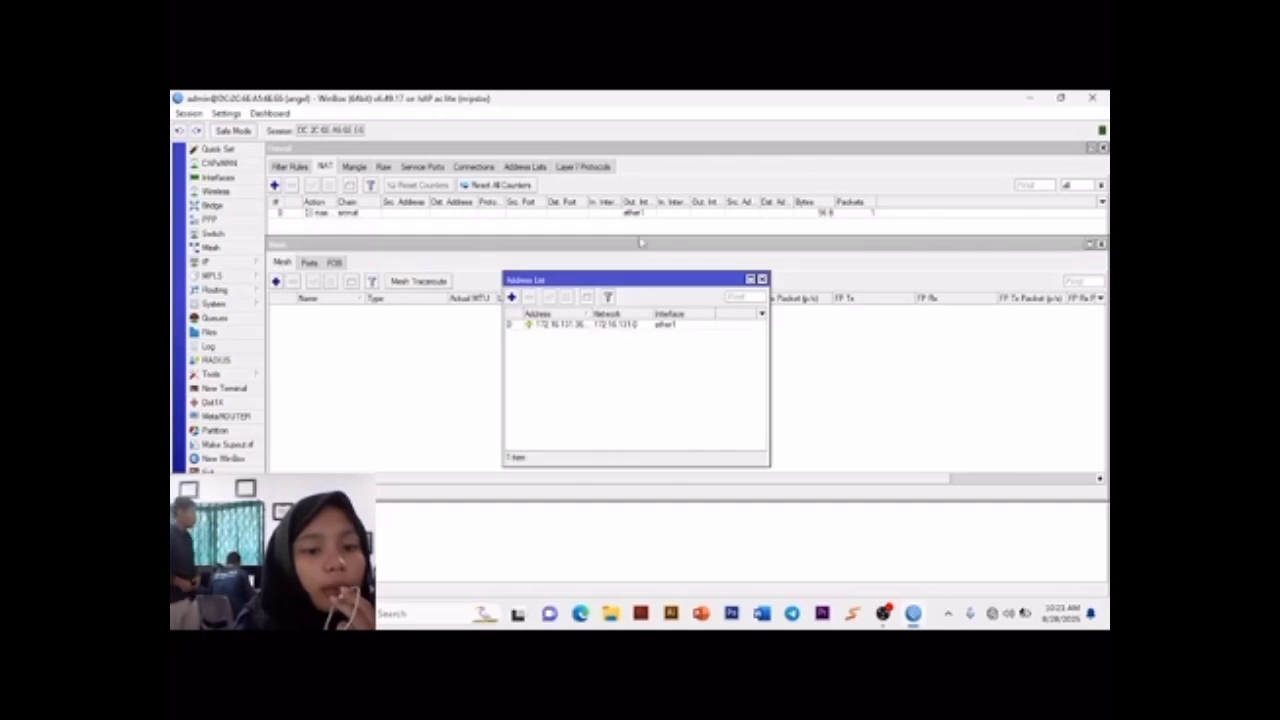
pyautogui.click(1098, 245)
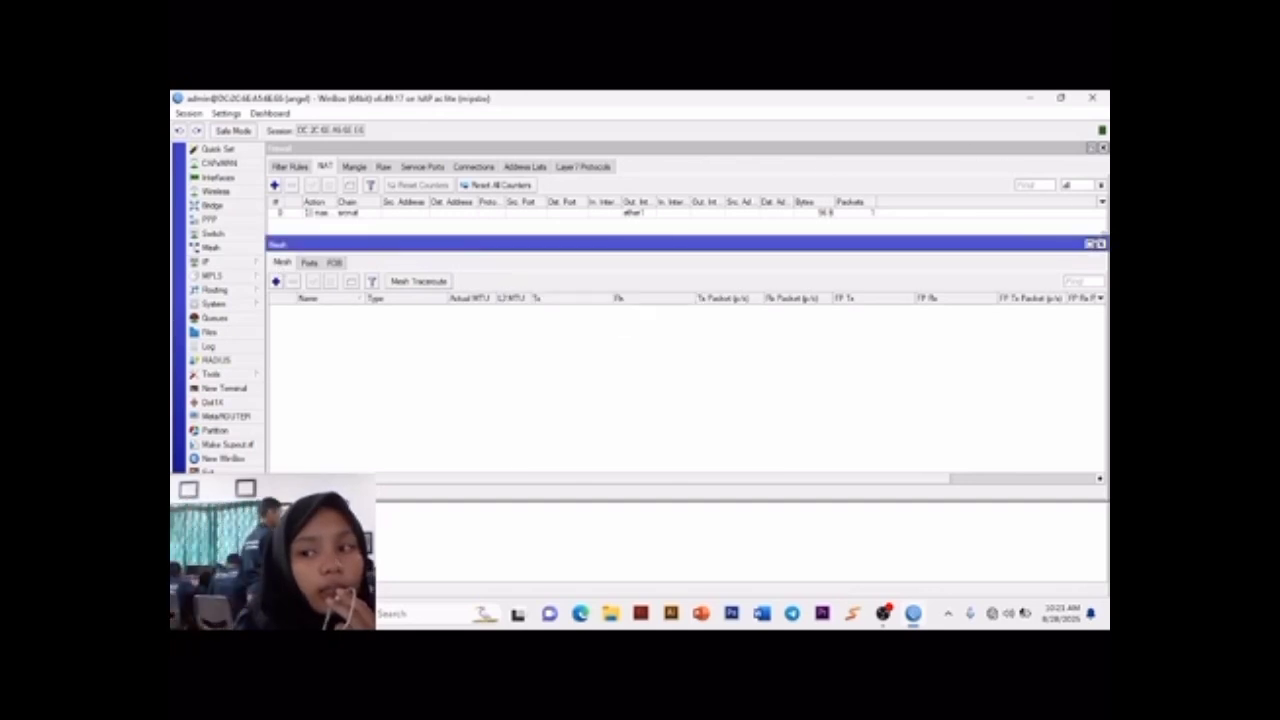
pyautogui.click(1100, 245)
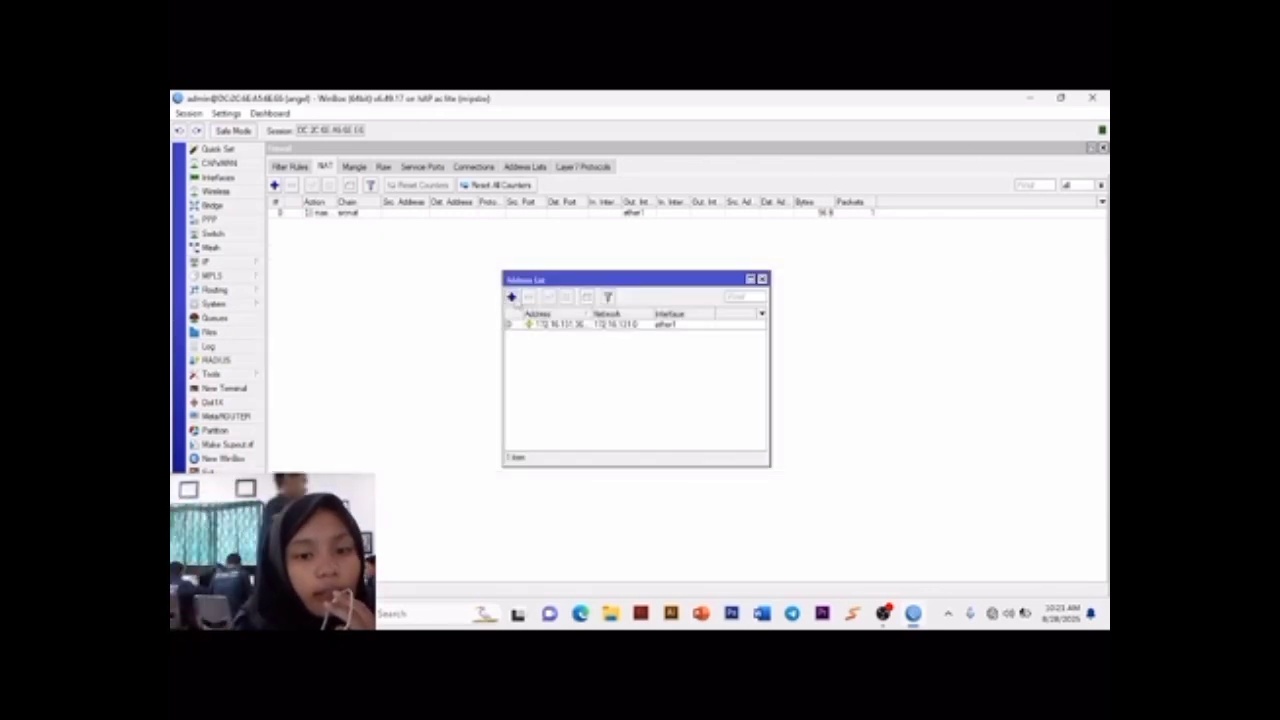
# Step: Add the IP address 192.168.20.1/24 to interface ether2
pyautogui.click(511, 297)
pyautogui.write('192')
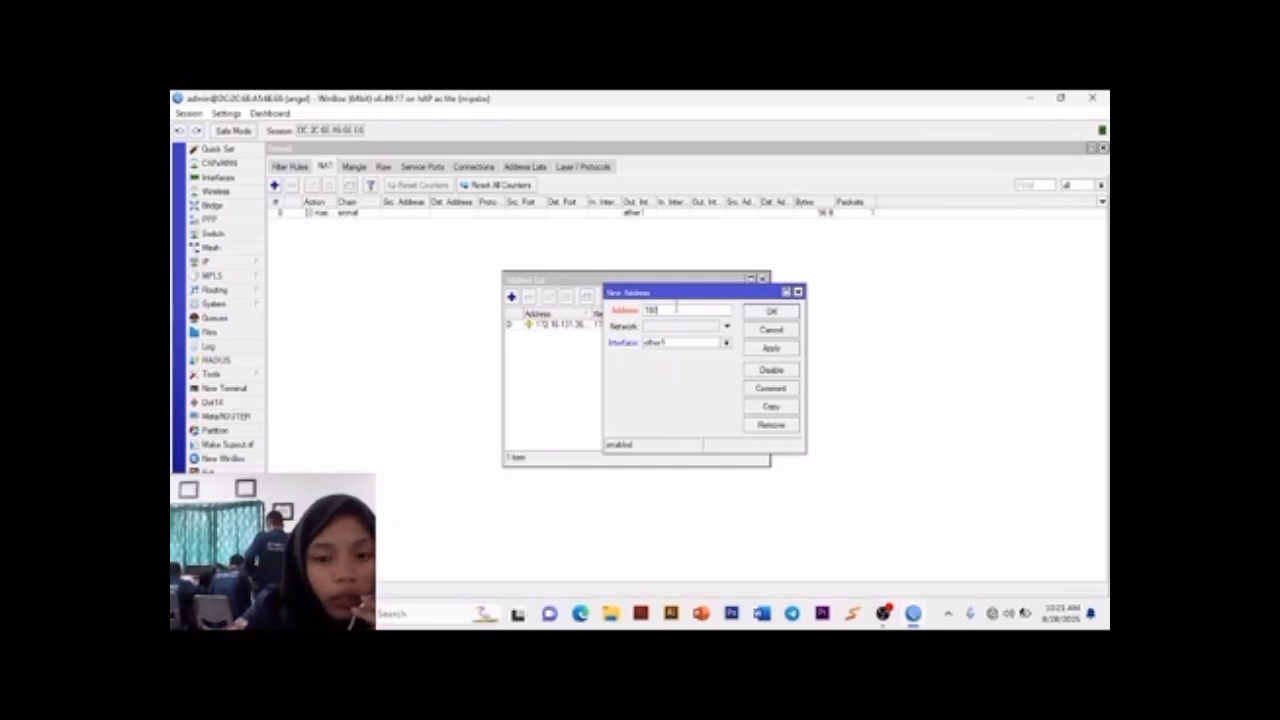
pyautogui.write('.168')
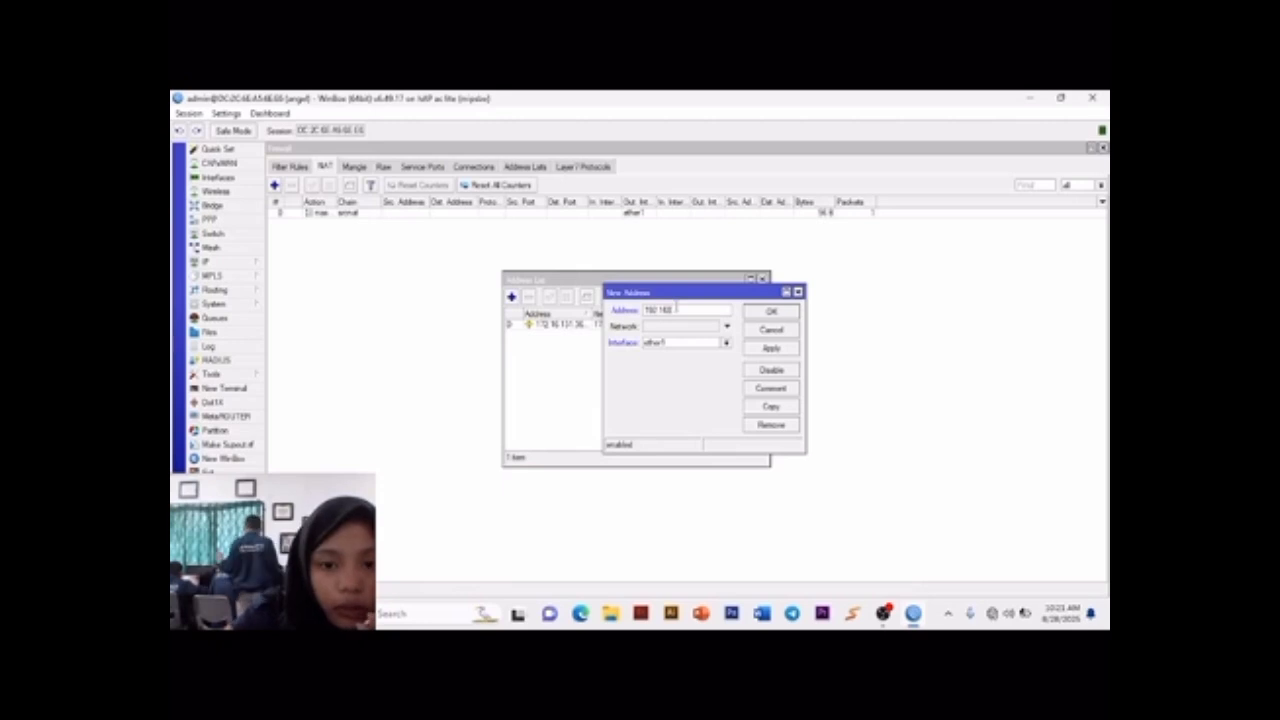
pyautogui.write('.')
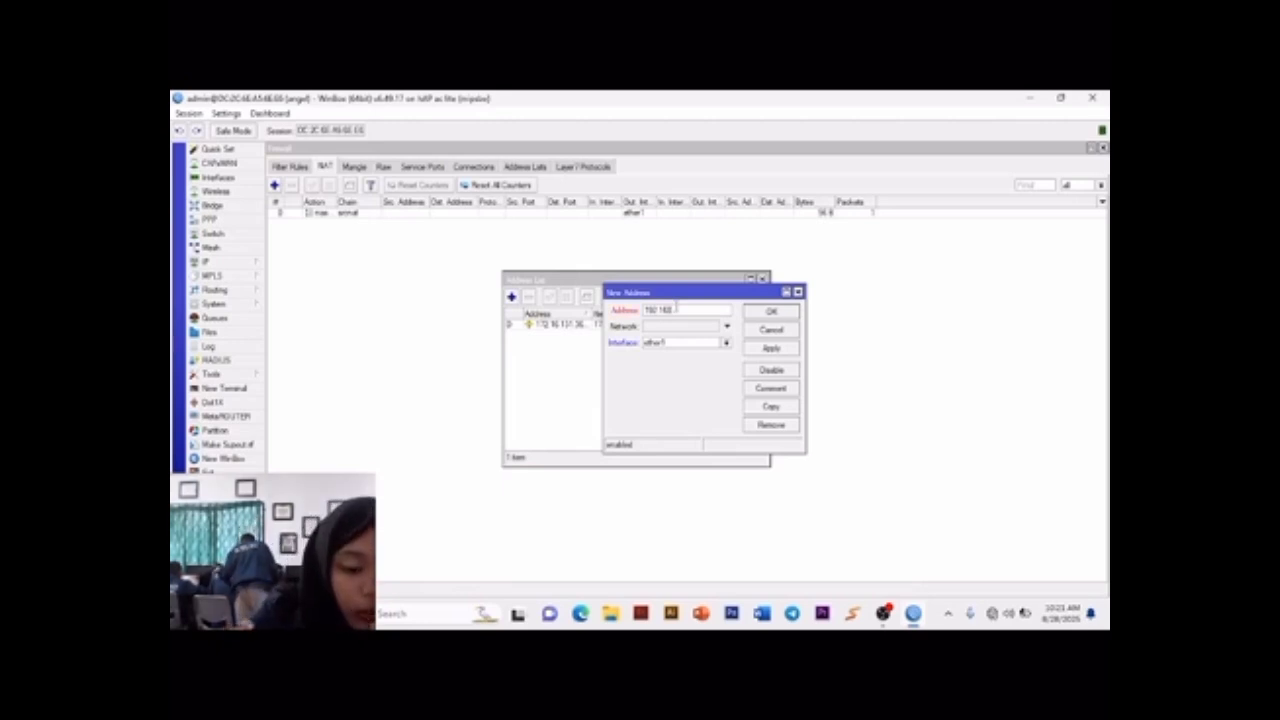
pyautogui.write('20.1/24')
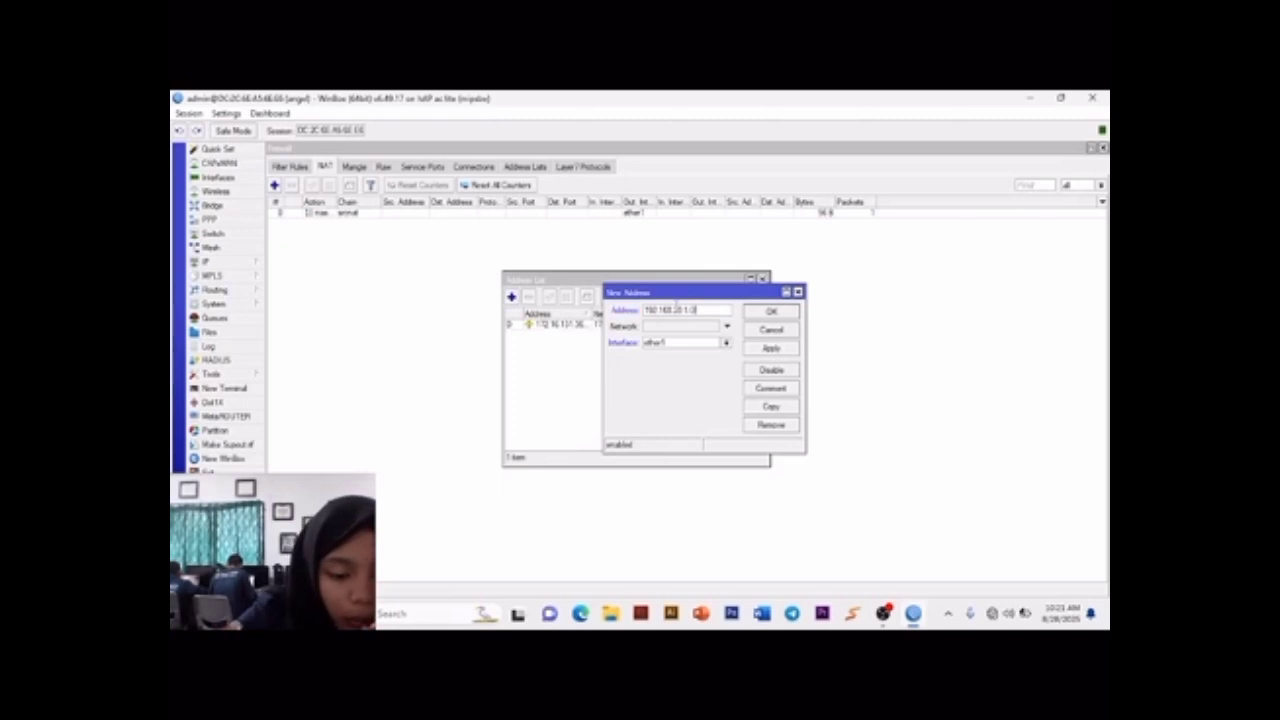
pyautogui.click(727, 342)
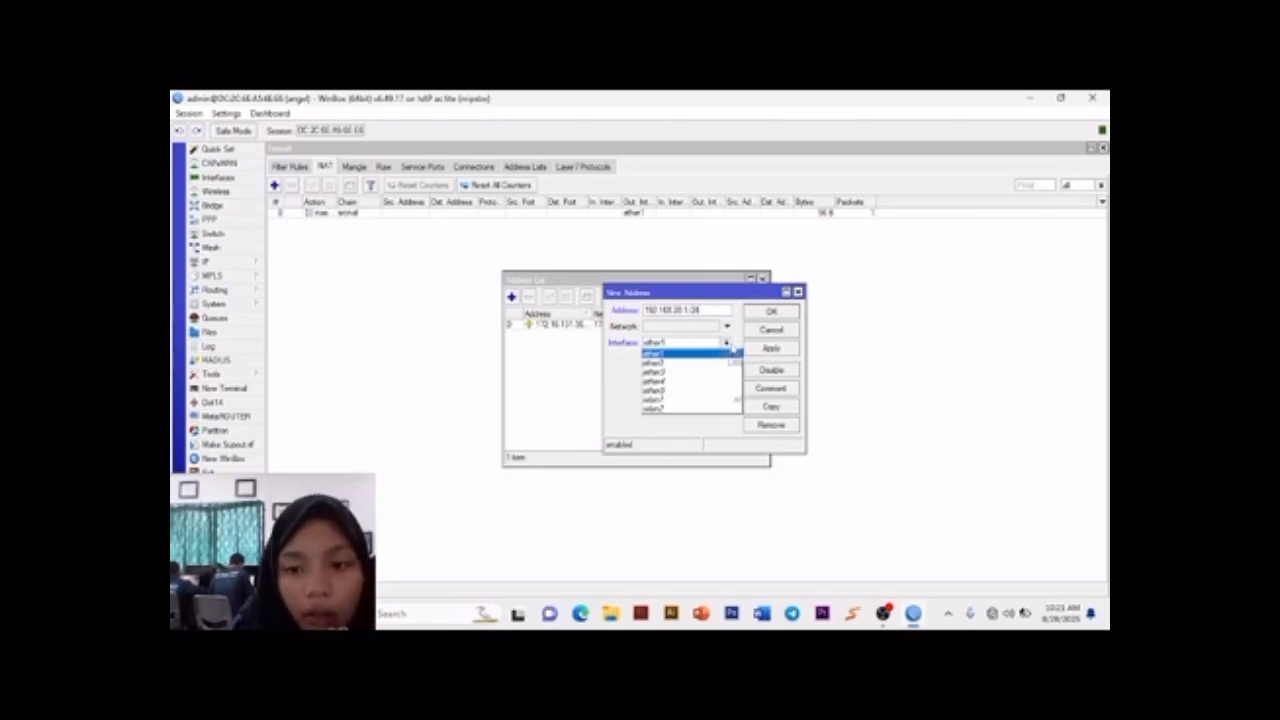
pyautogui.click(700, 364)
pyautogui.click(771, 348)
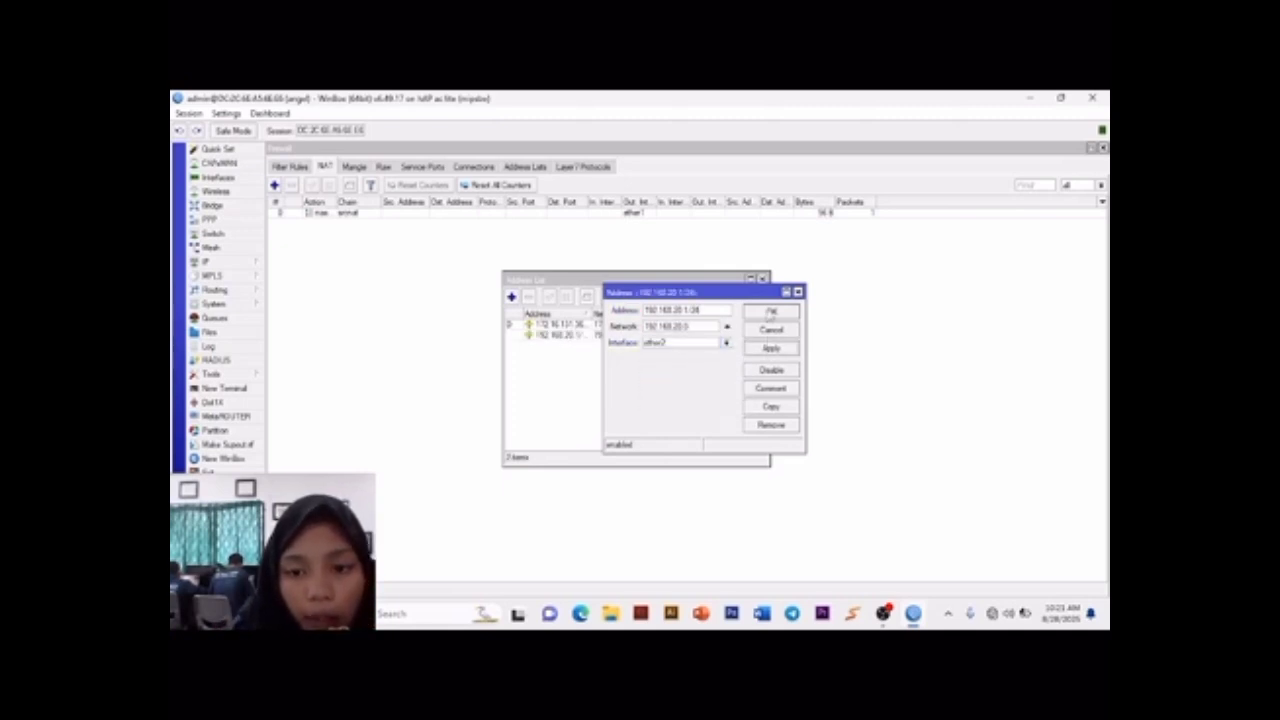
pyautogui.click(771, 311)
# Step: Add the IP address 192.168.25.1/24 to interface wlan1 and close the address list
pyautogui.click(511, 297)
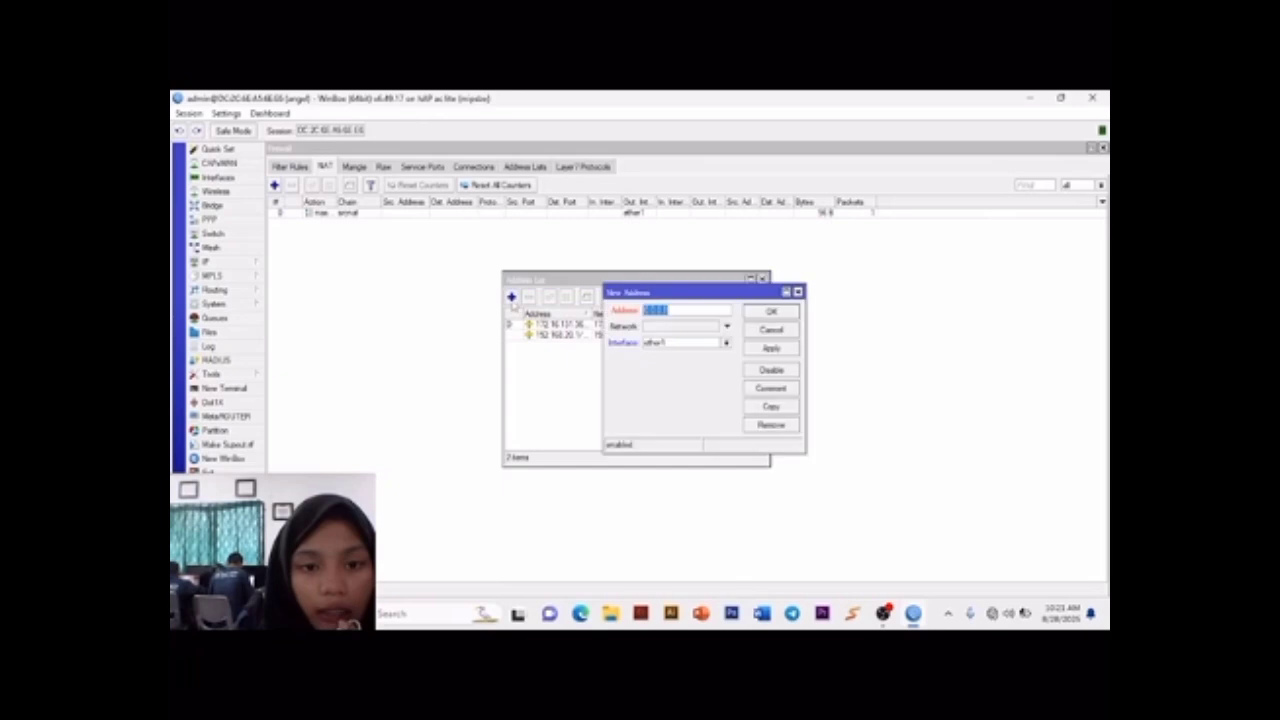
pyautogui.write('1')
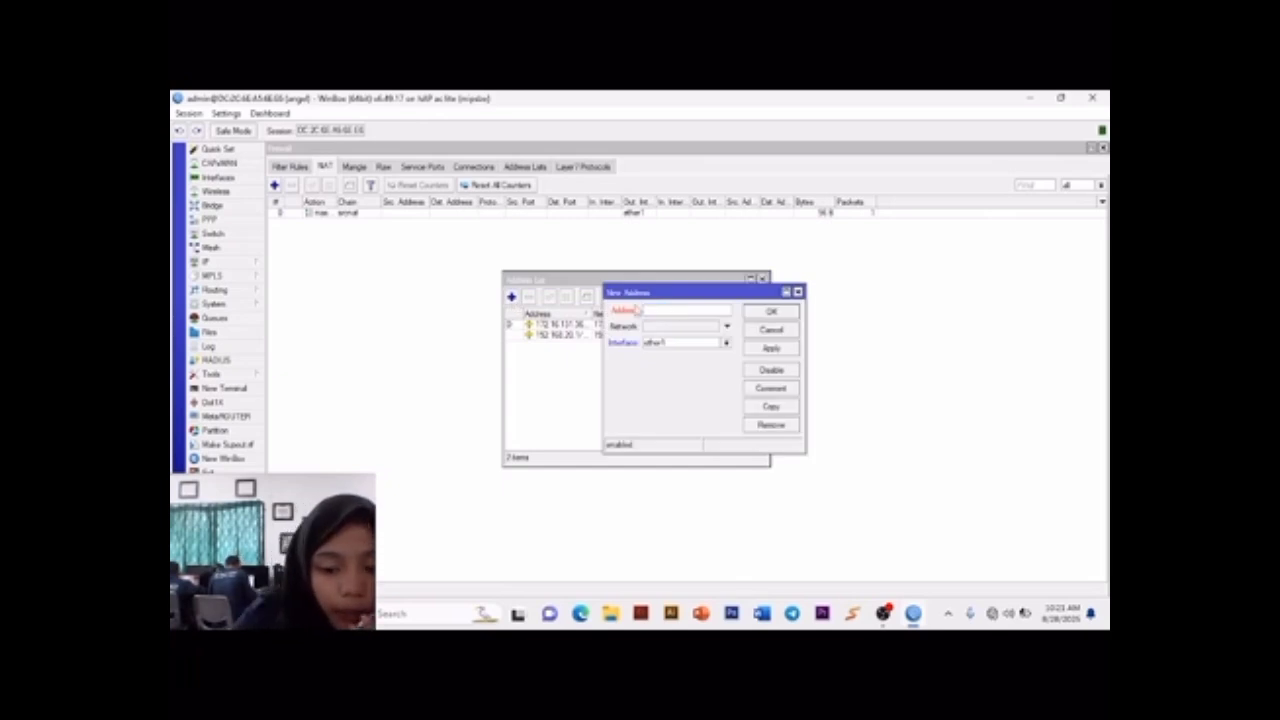
pyautogui.write('92')
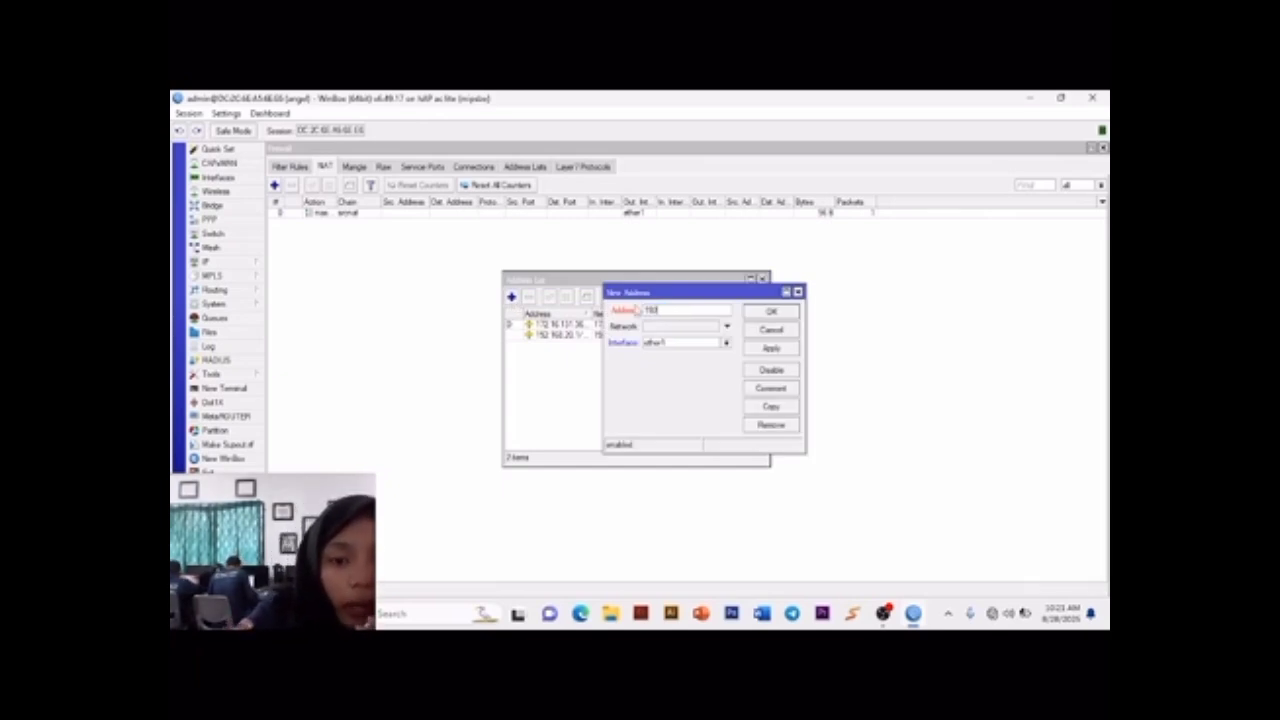
pyautogui.write('.1')
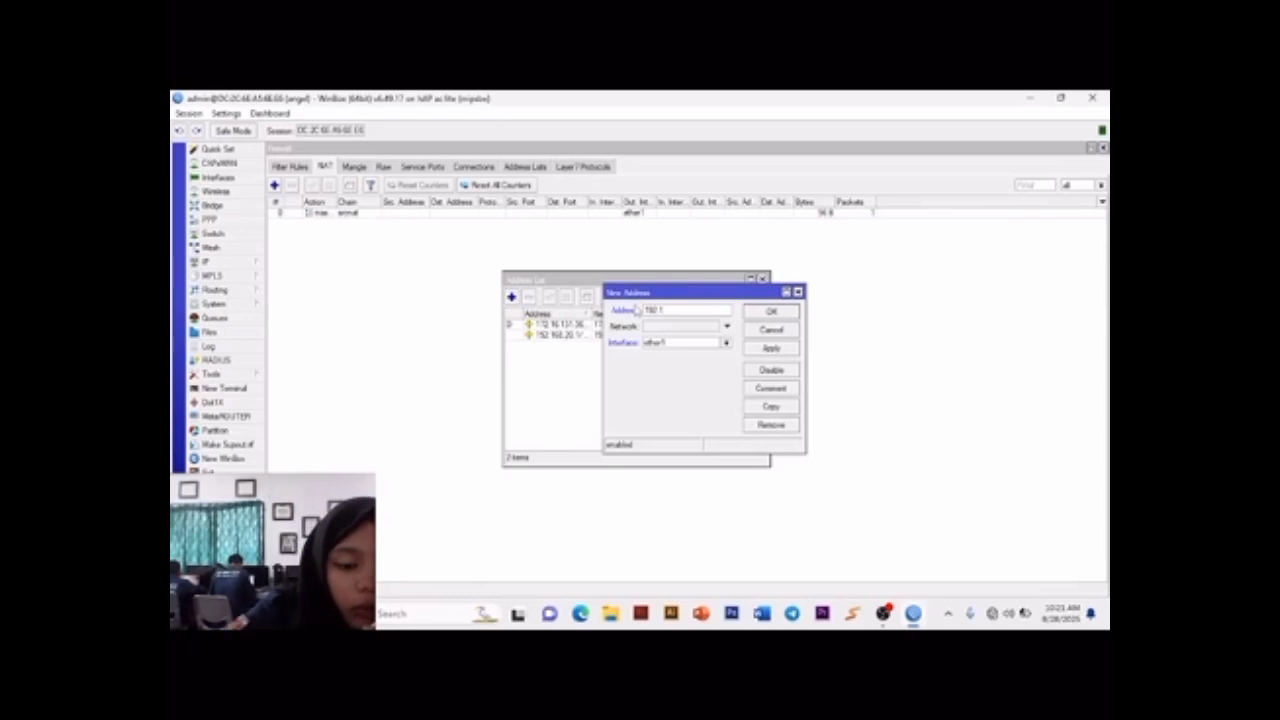
pyautogui.write('68')
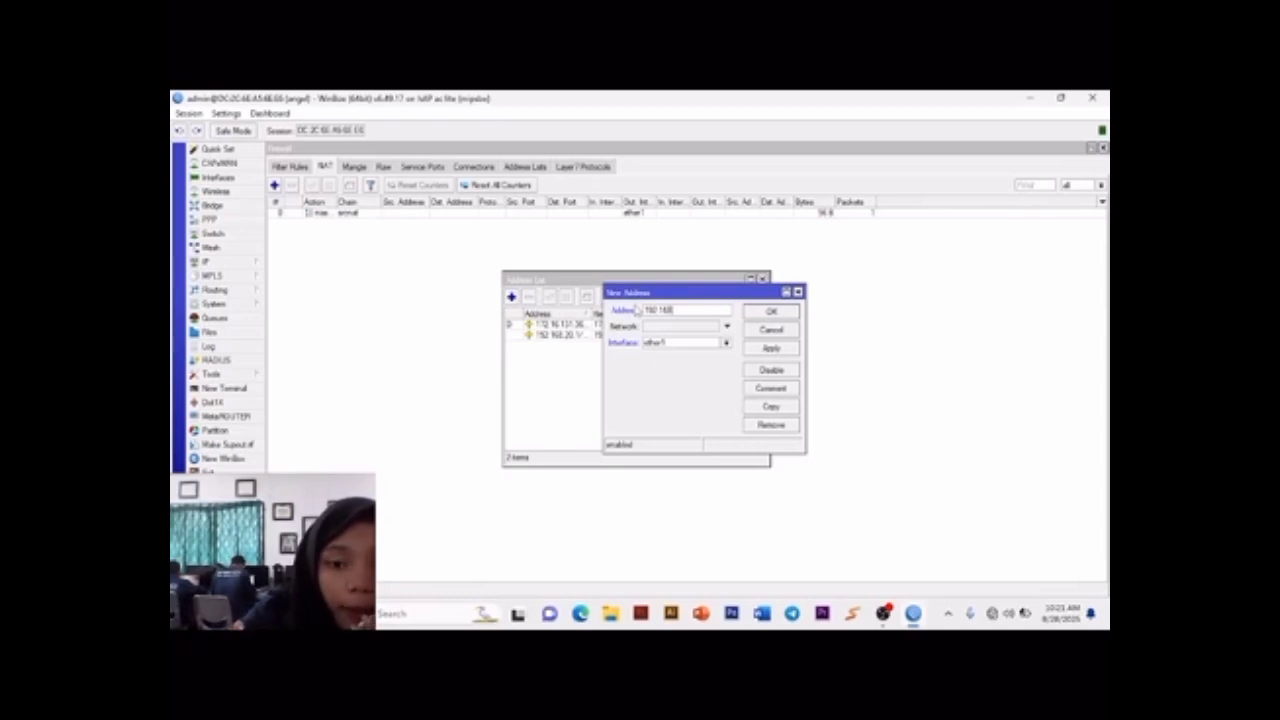
pyautogui.write('.20')
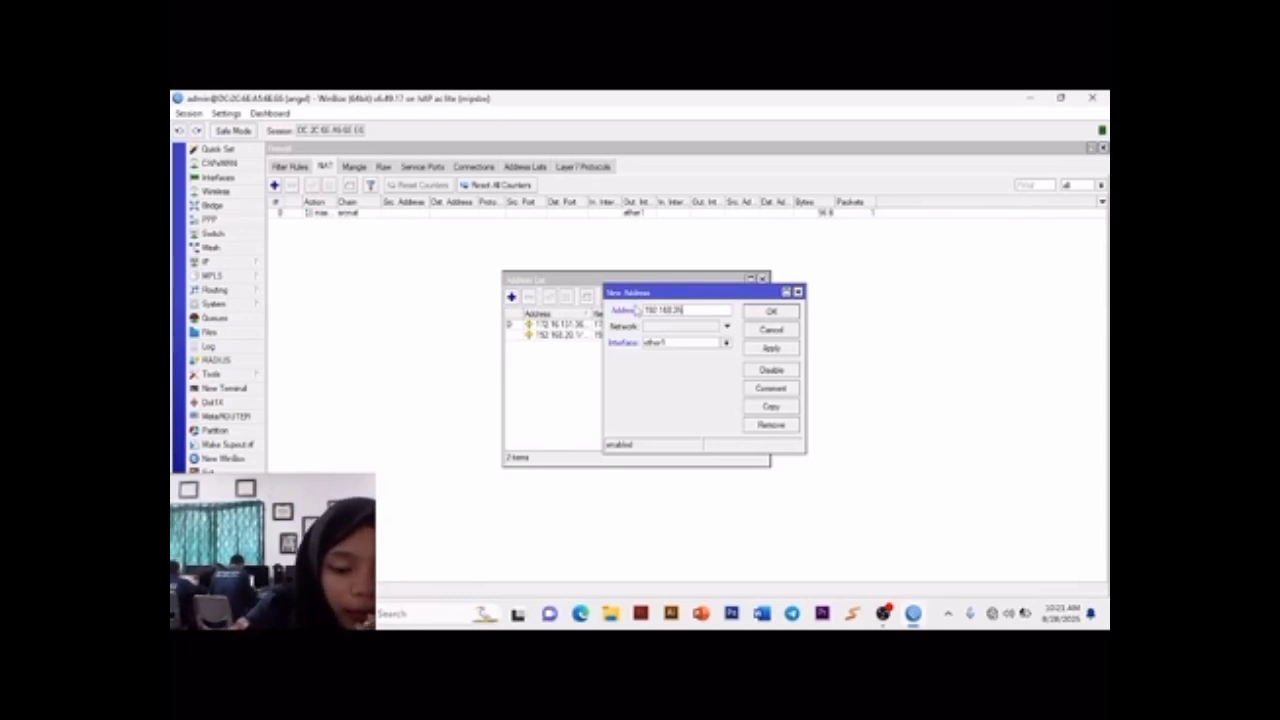
pyautogui.write('.1')
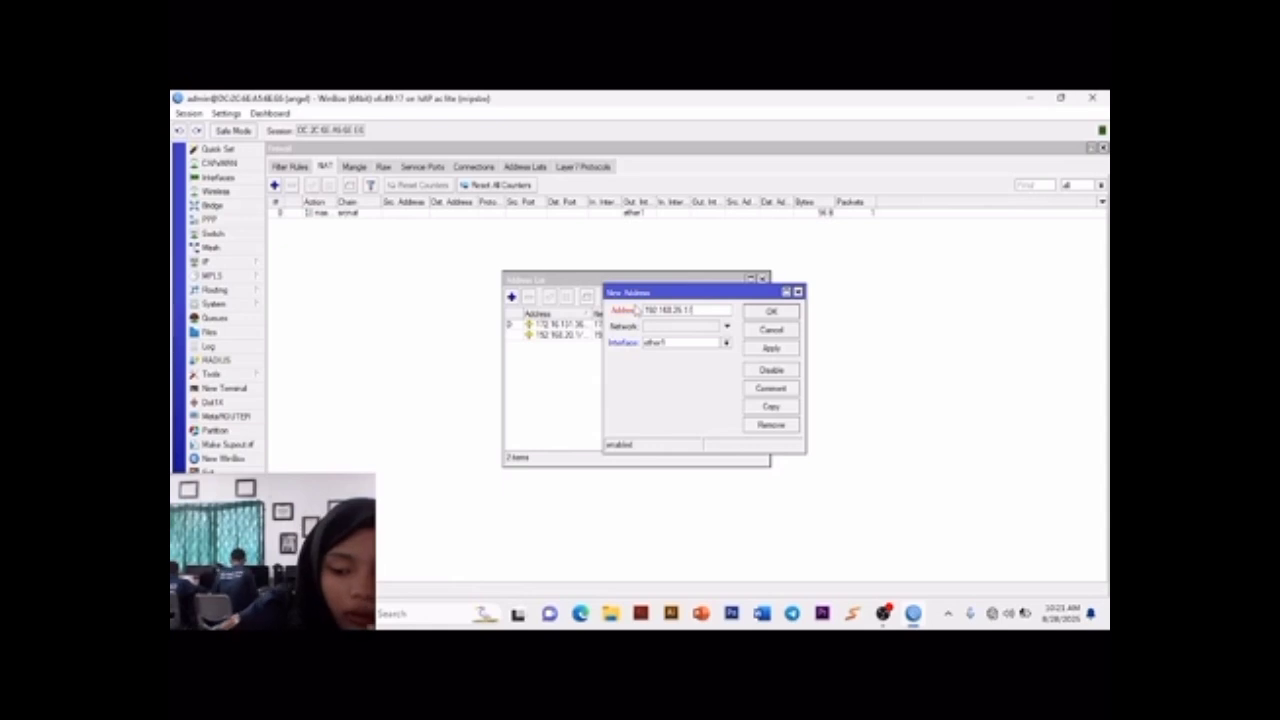
pyautogui.write('/24')
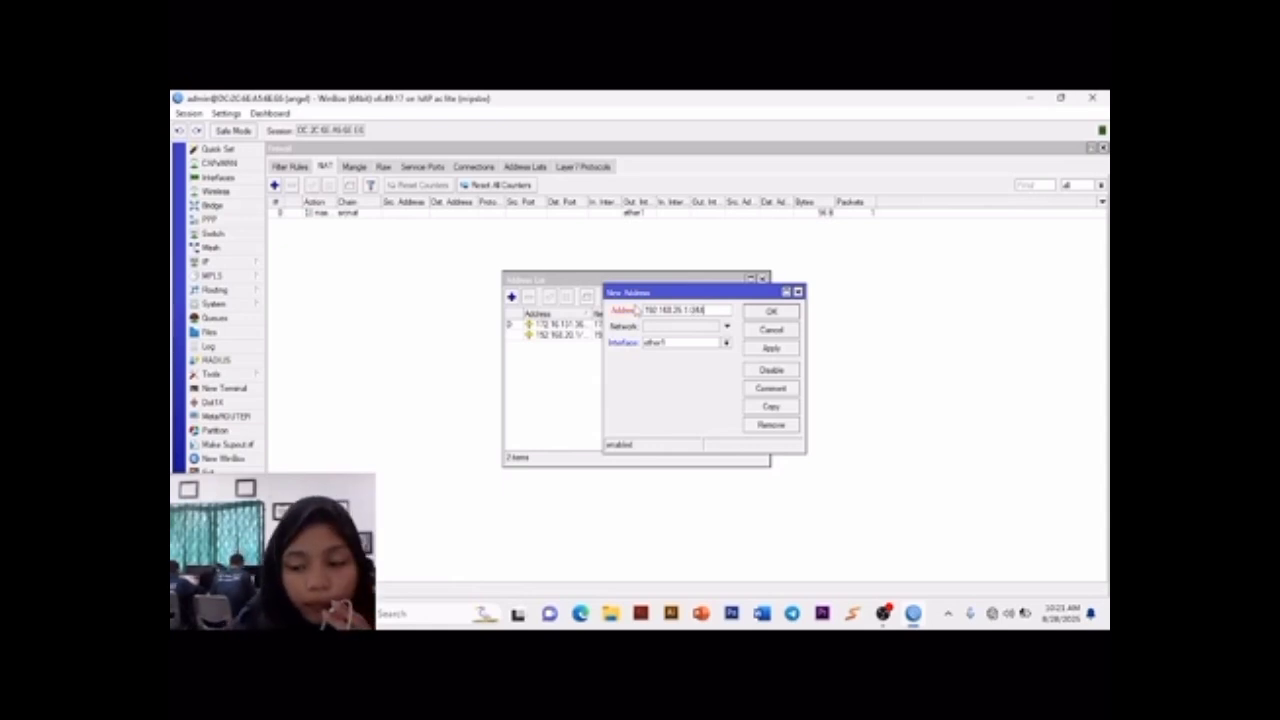
pyautogui.click(726, 343)
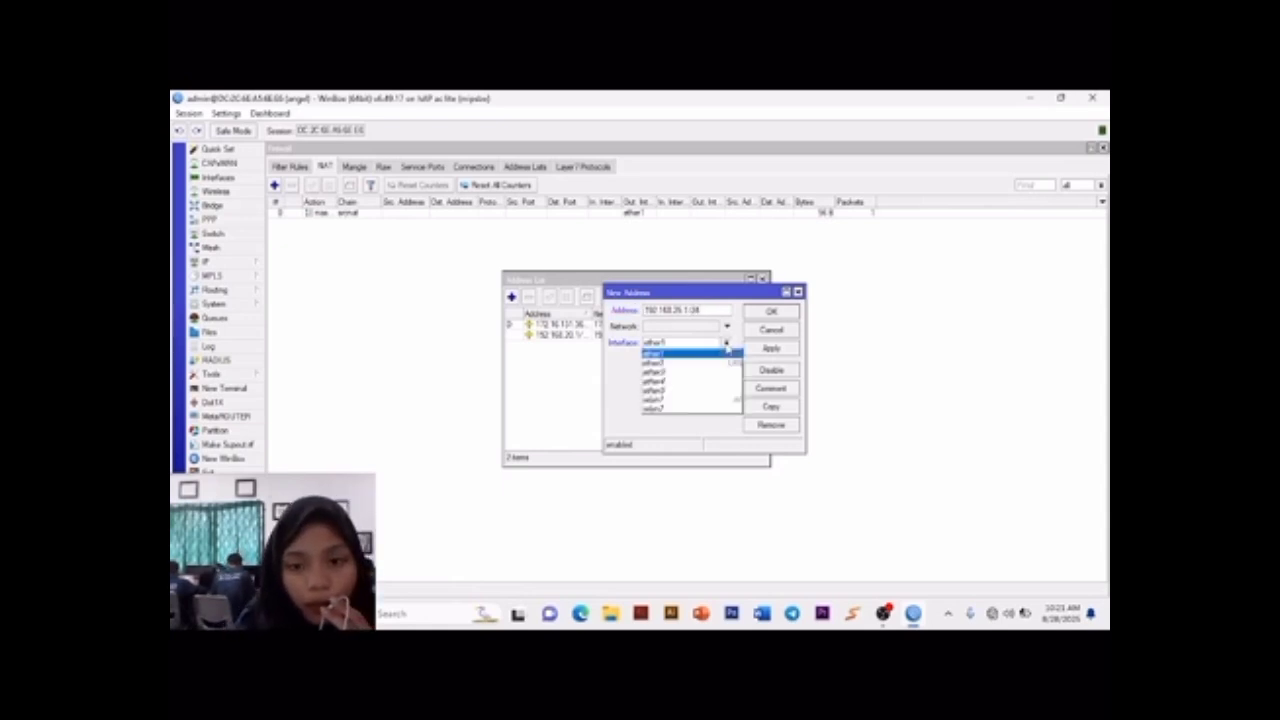
pyautogui.click(721, 399)
pyautogui.click(771, 348)
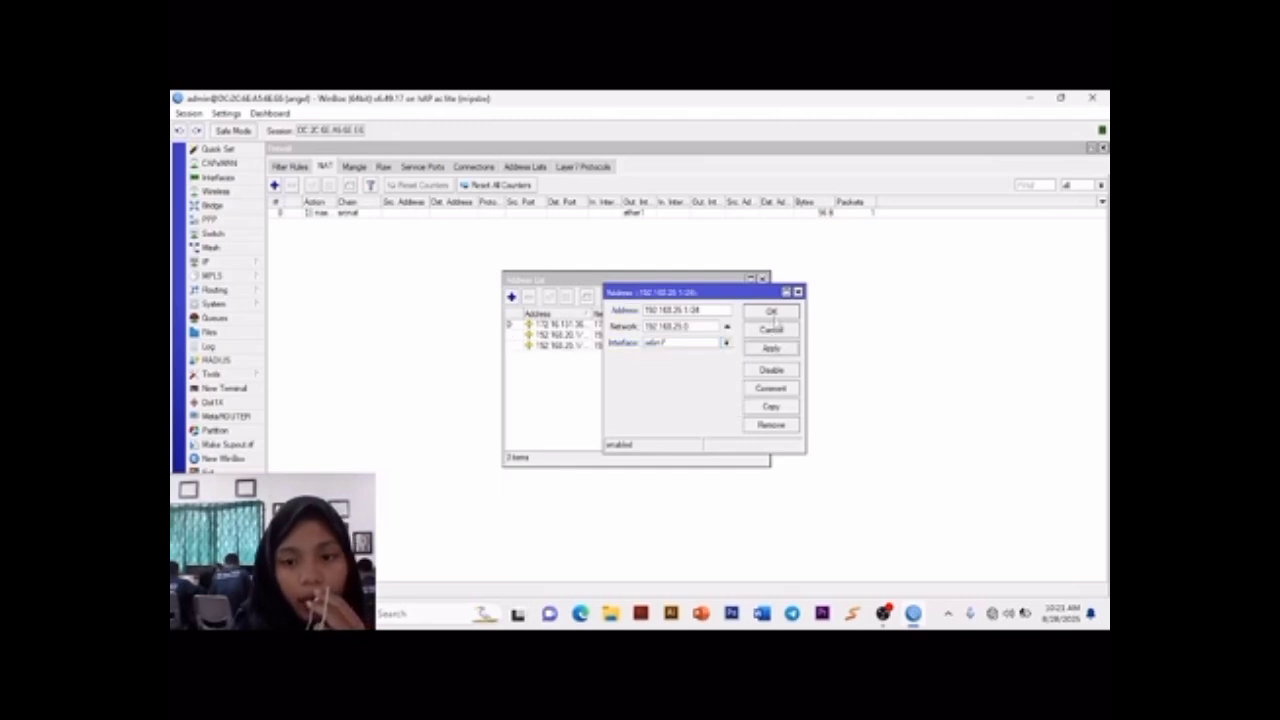
pyautogui.click(773, 313)
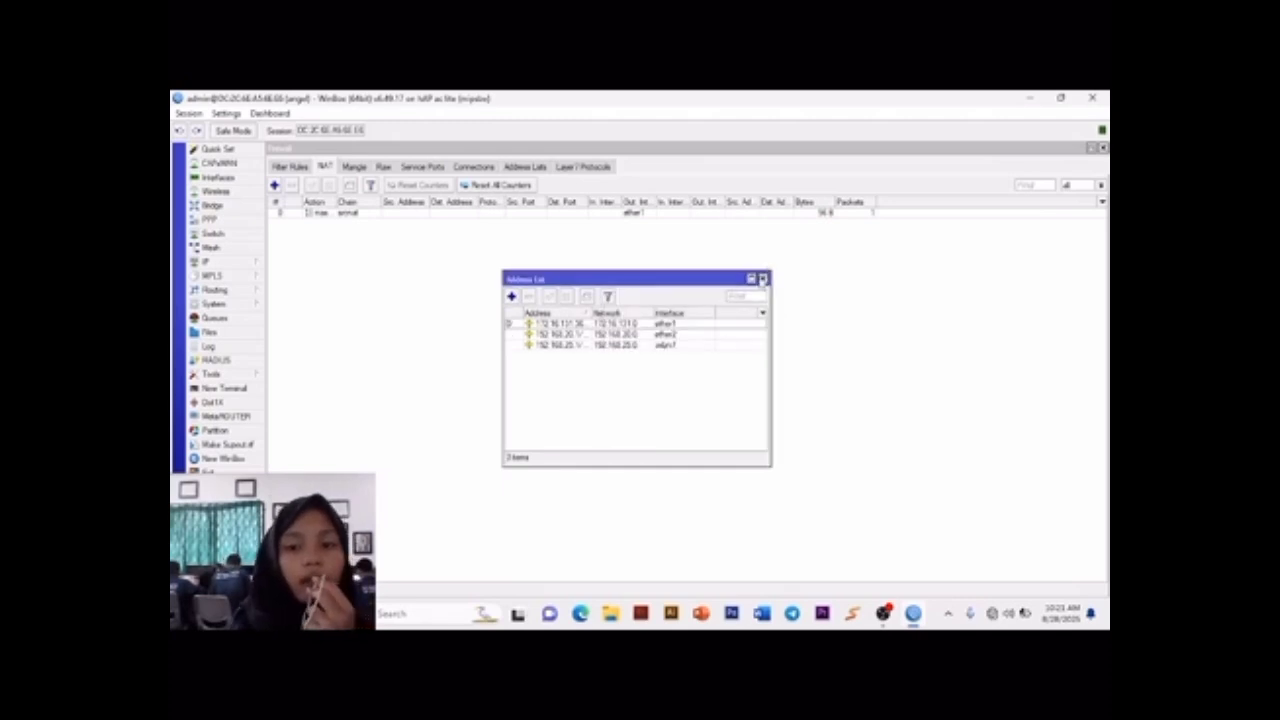
pyautogui.click(763, 278)
# Step: Run DHCP Setup for a DHCP server on interface ether2, accepting the default network, gateway, pool, DNS and lease settings
pyautogui.click(247, 261)
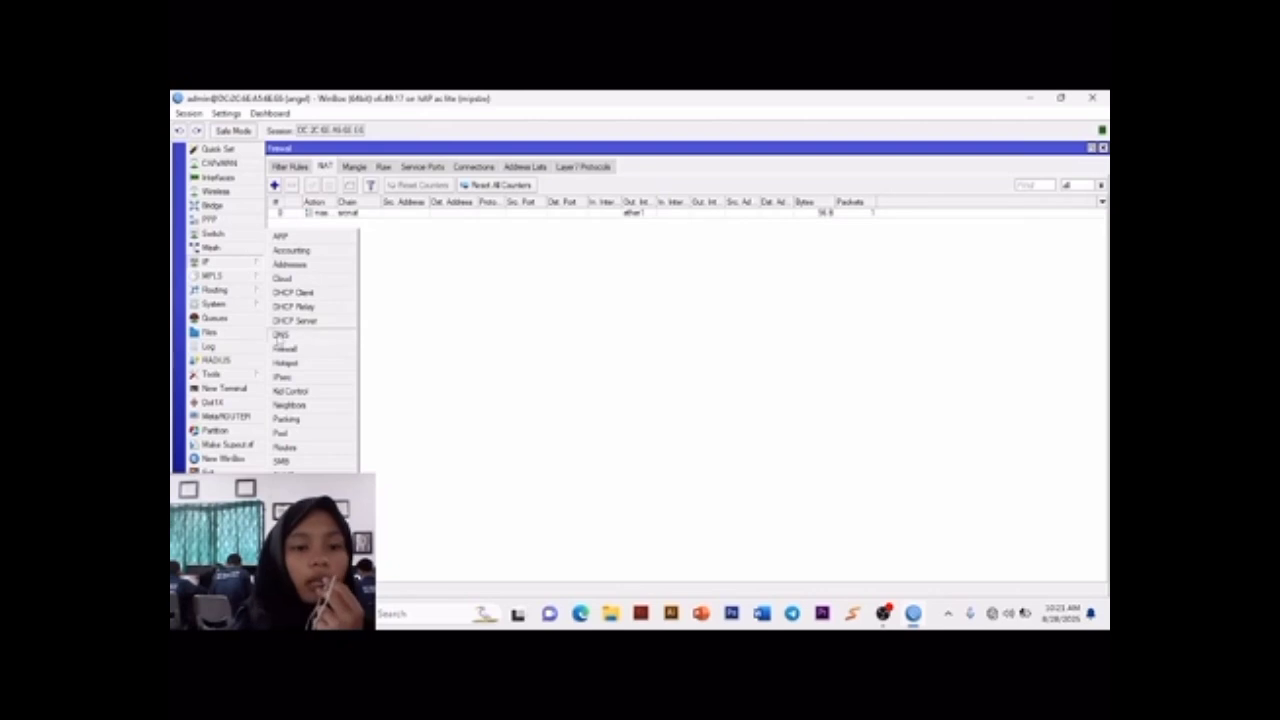
pyautogui.click(323, 320)
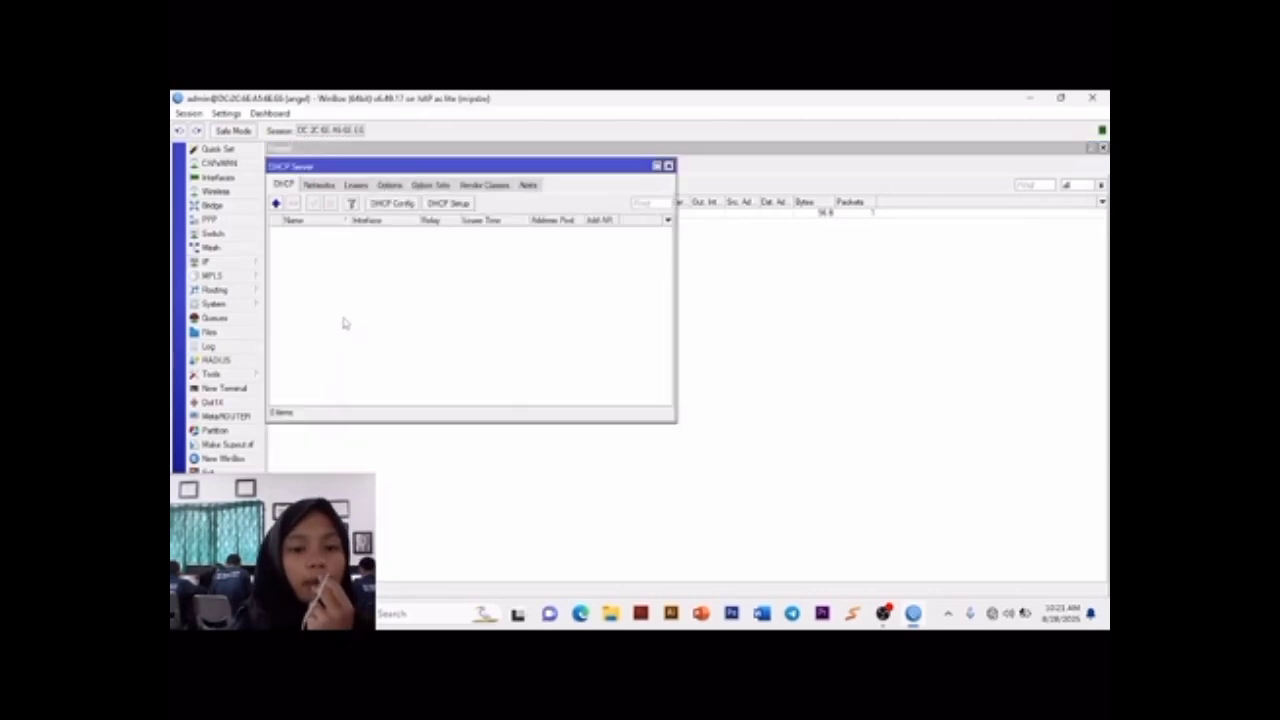
pyautogui.click(432, 206)
pyautogui.click(735, 370)
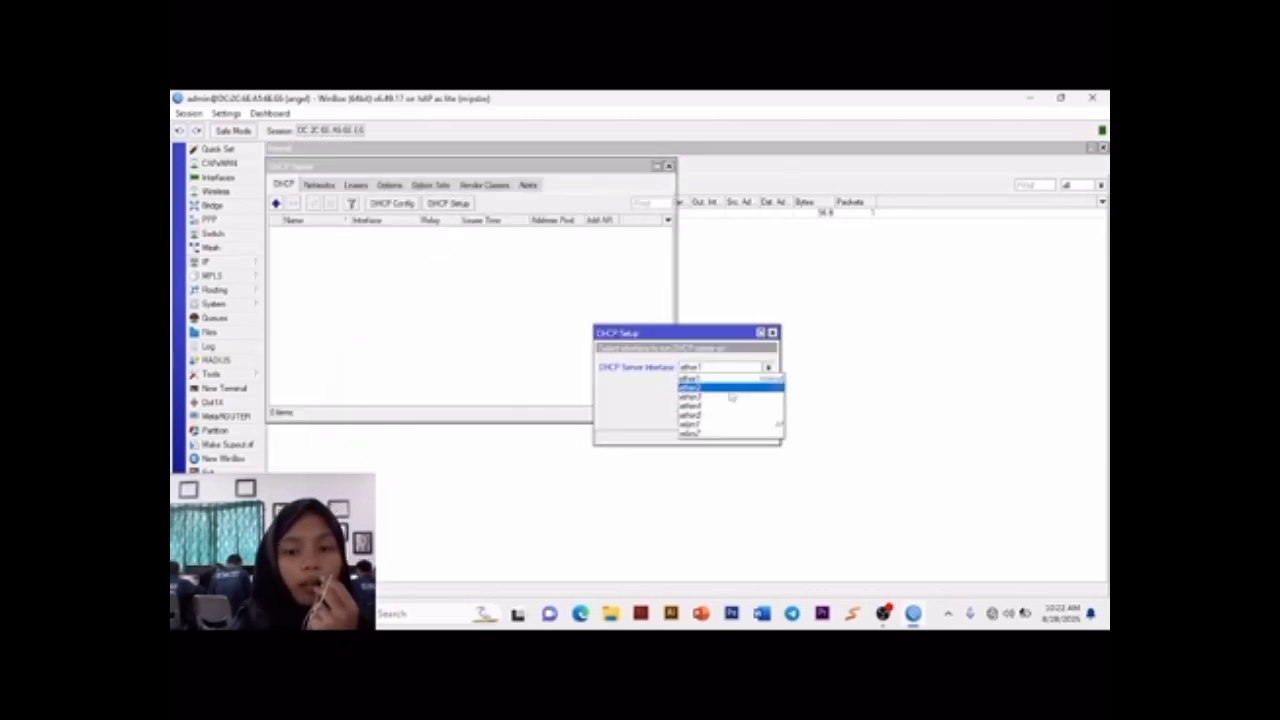
pyautogui.click(728, 385)
pyautogui.click(722, 417)
pyautogui.click(722, 417)
pyautogui.click(722, 417)
pyautogui.click(722, 417)
pyautogui.click(722, 417)
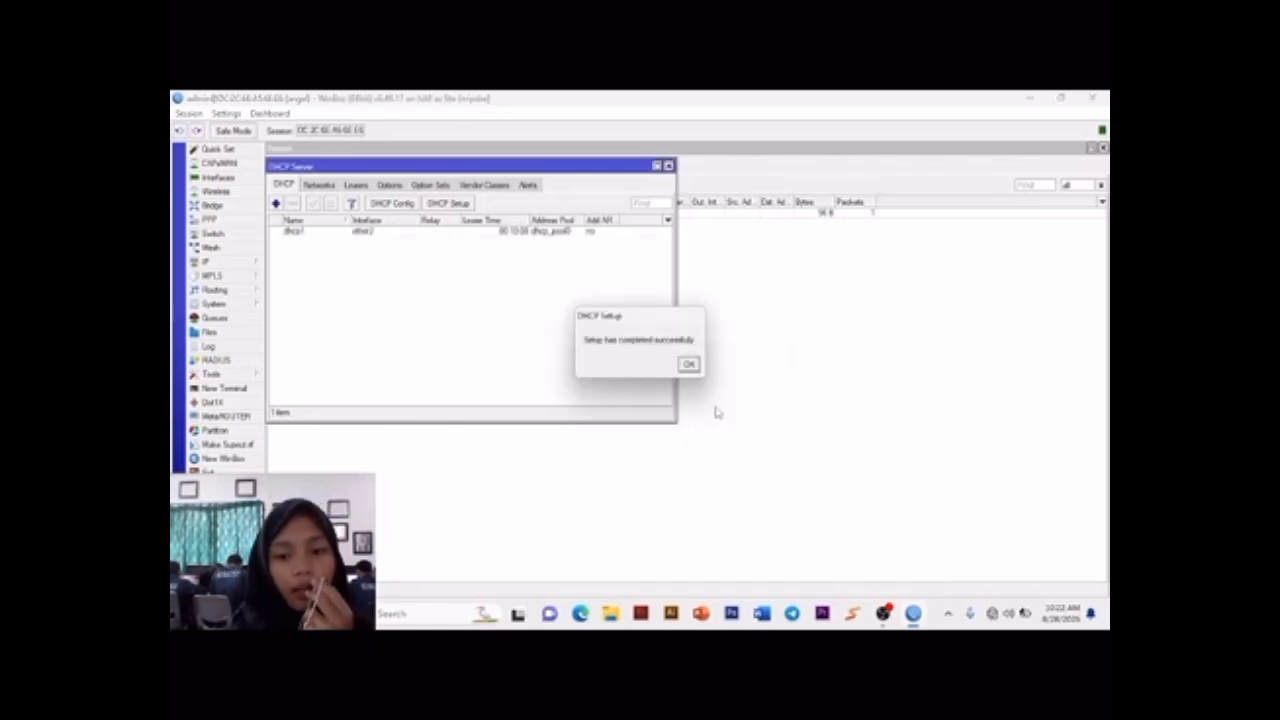
pyautogui.click(688, 364)
# Step: Run DHCP Setup for a second DHCP server on interface wlan1 with all default settings
pyautogui.click(447, 203)
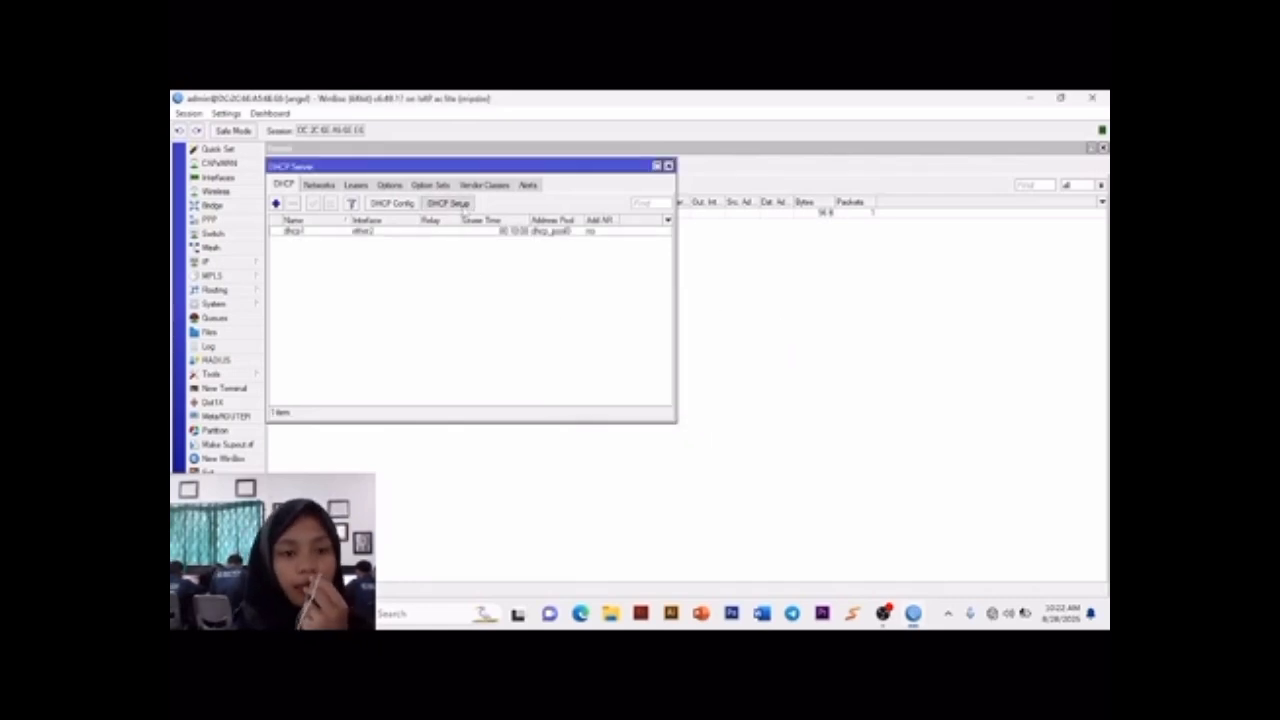
pyautogui.click(703, 368)
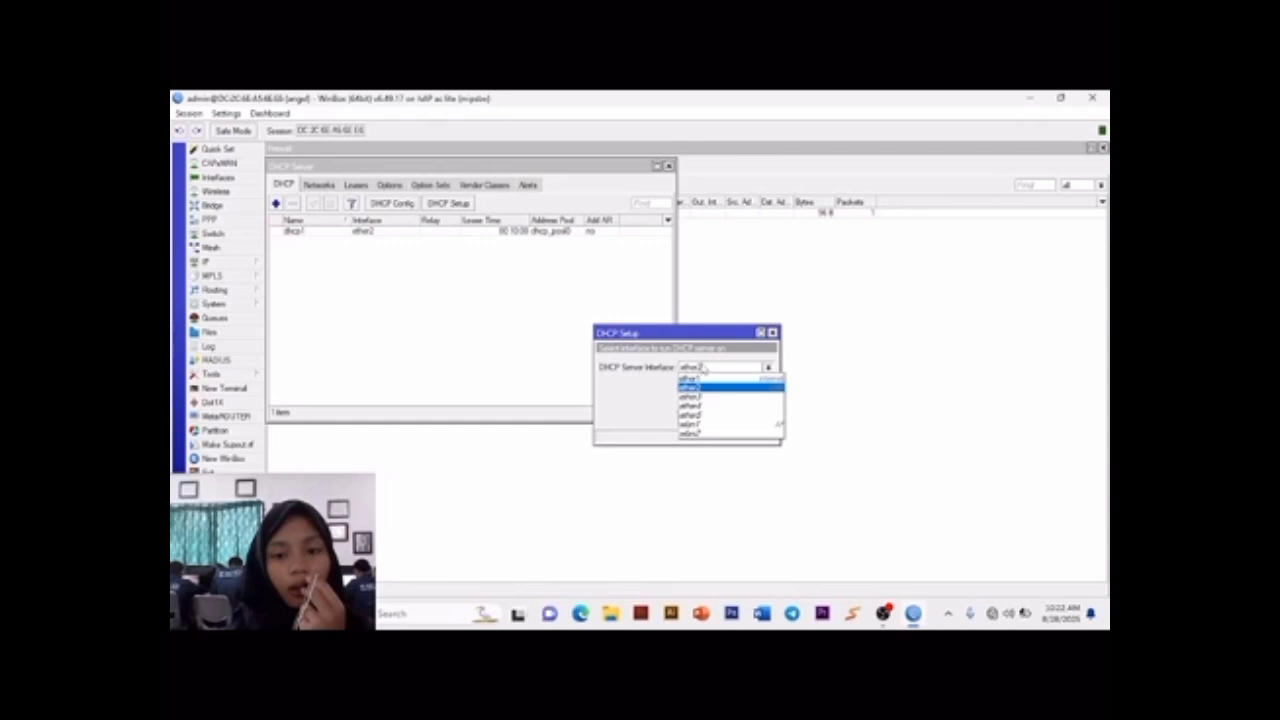
pyautogui.click(710, 422)
pyautogui.click(721, 418)
pyautogui.click(721, 418)
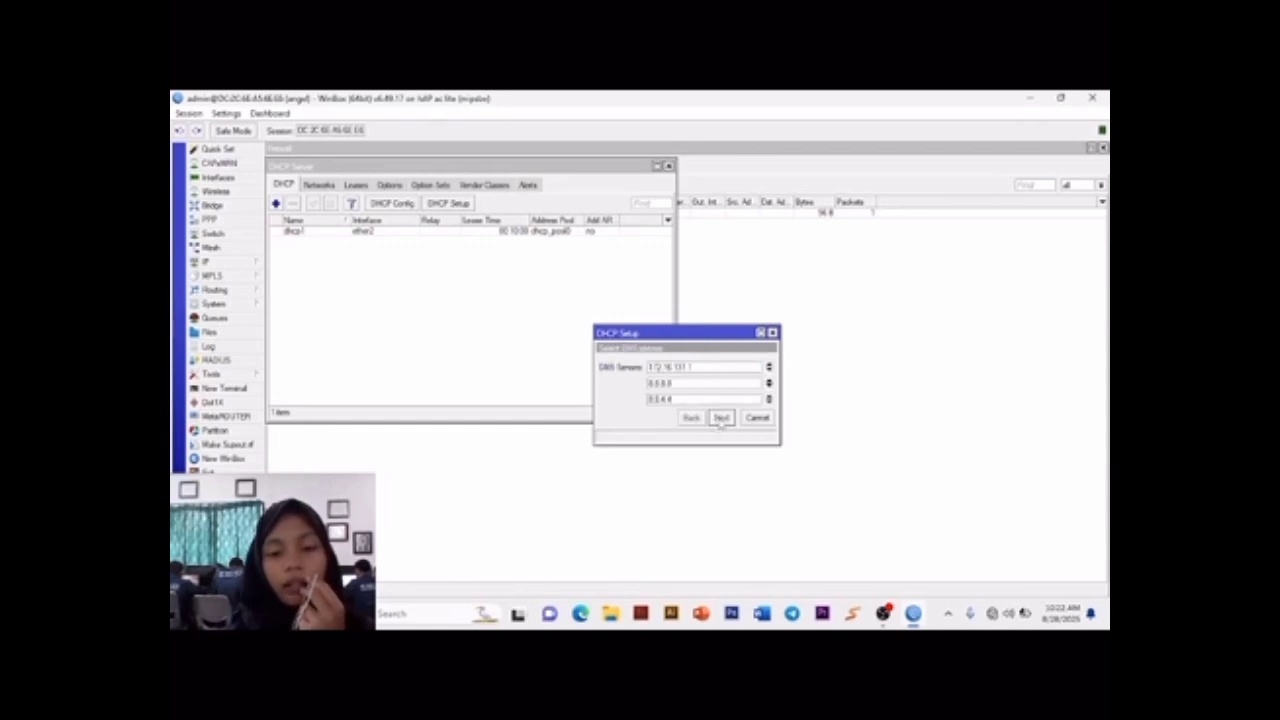
pyautogui.click(722, 418)
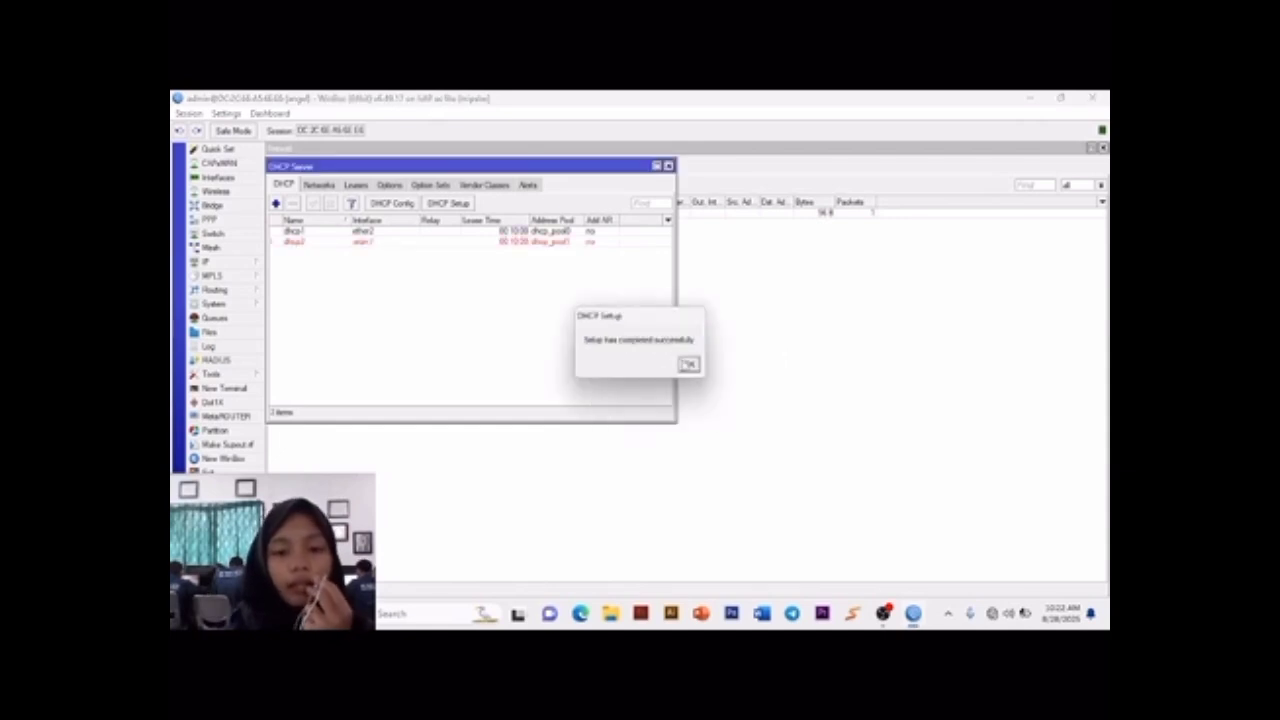
pyautogui.click(688, 364)
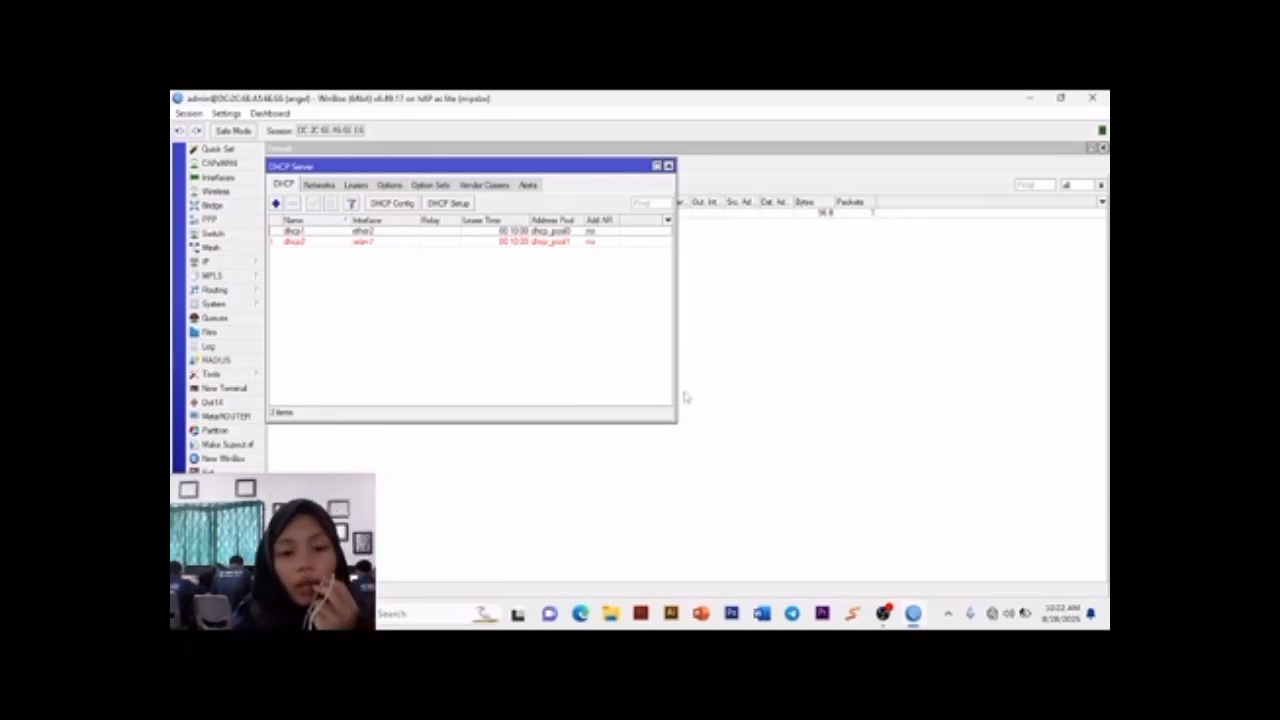
# Step: Switch to the Windows Command Prompt and renew the computer's IP lease with ipconfig /renew
pyautogui.press('super+r')
pyautogui.press('Return')
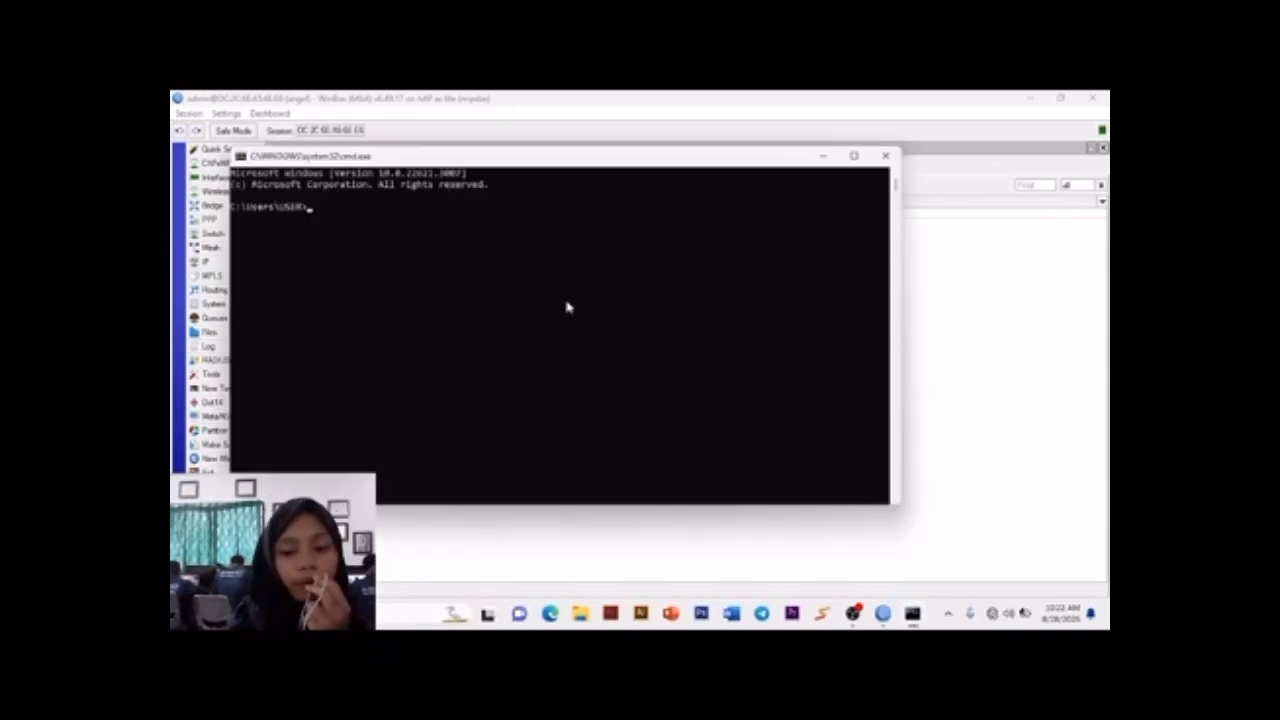
pyautogui.write('ipconfig /rene')
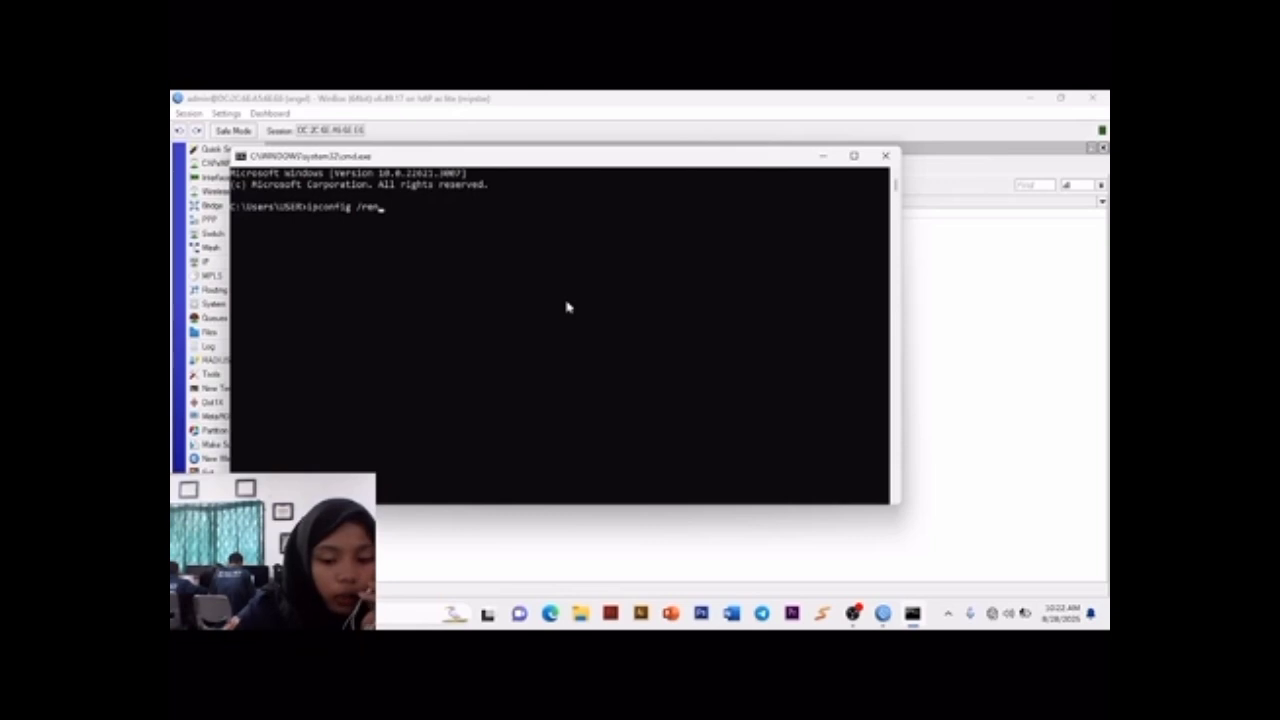
pyautogui.write('w')
pyautogui.press('Return')
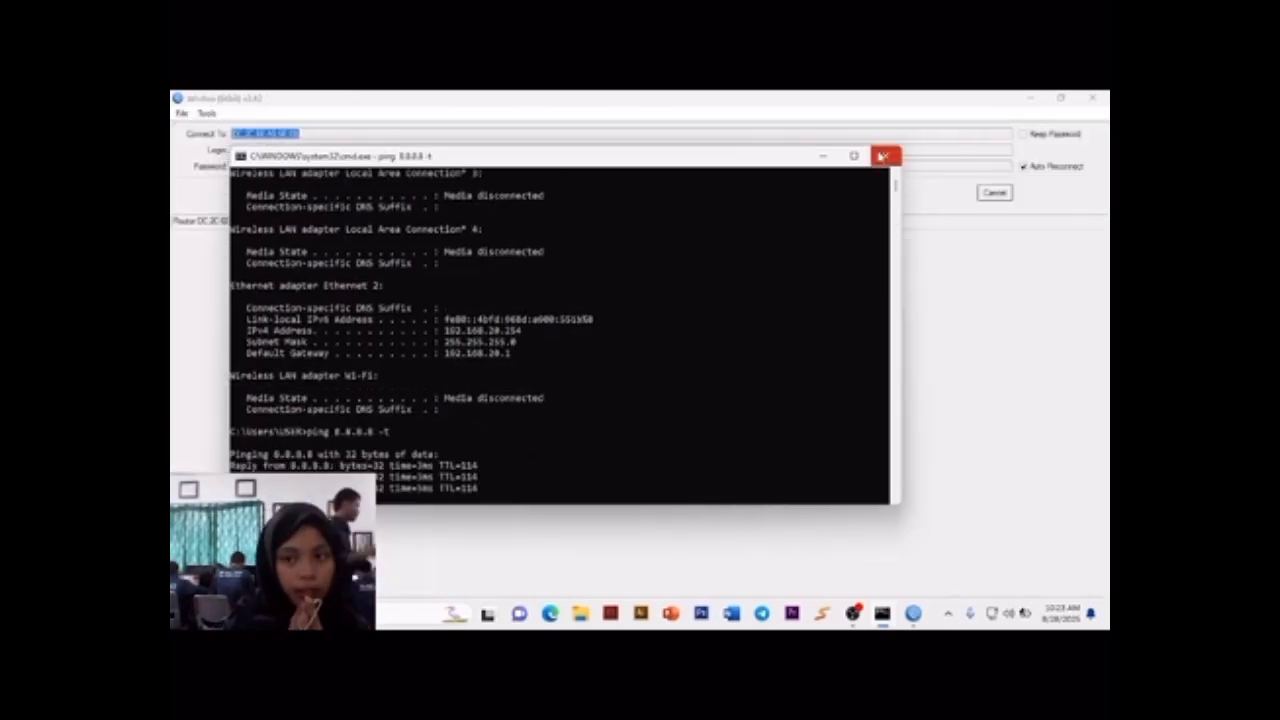
# Step: Stop the continuous ping to 8.8.8.8 and close the Command Prompt
pyautogui.hotkey('ctrl', 'c')
pyautogui.click(882, 157)
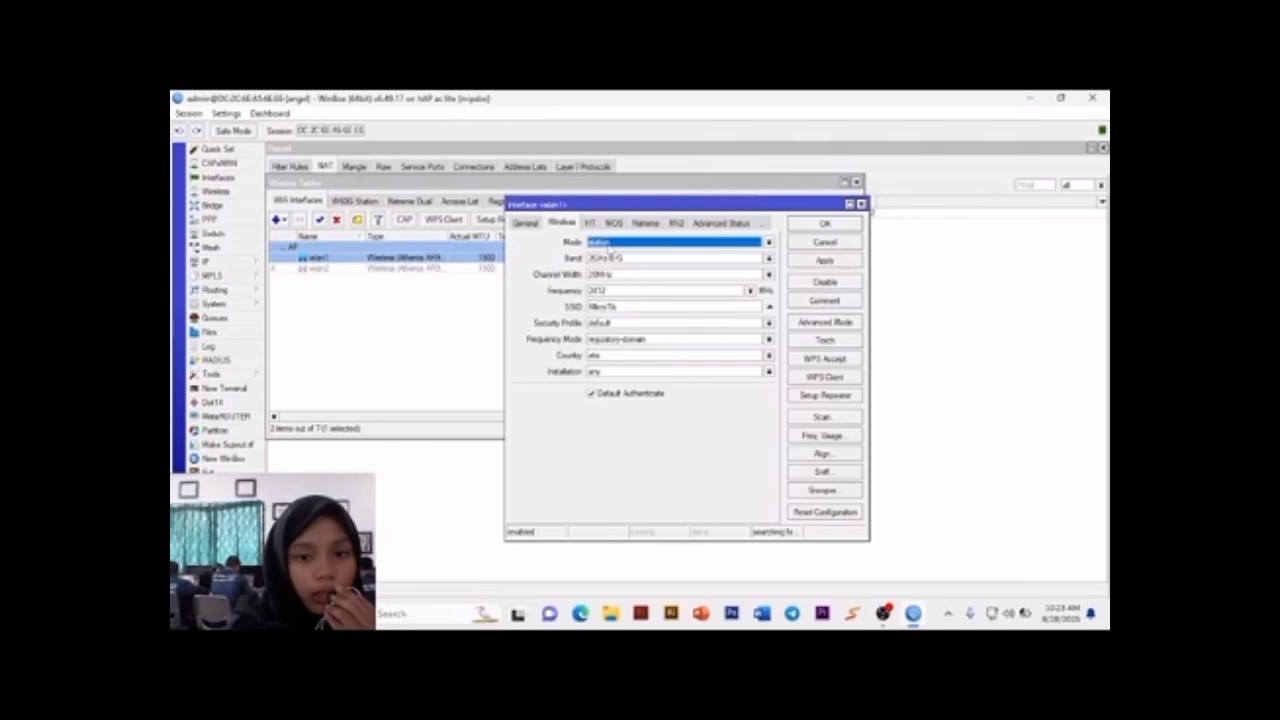
# Step: Set the wlan1 wireless mode to ap bridge, the band to 2GHz-B/G/N and the frequency to 2457 MHz
pyautogui.click(610, 244)
pyautogui.click(621, 272)
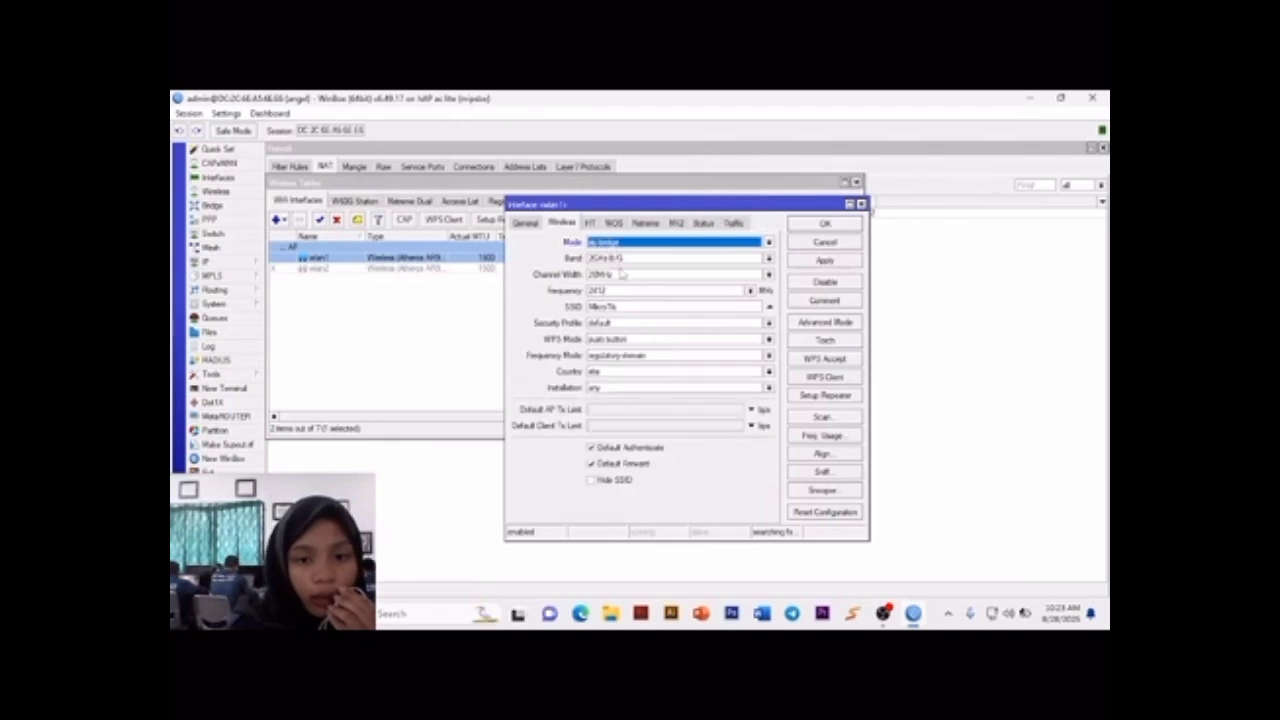
pyautogui.click(621, 258)
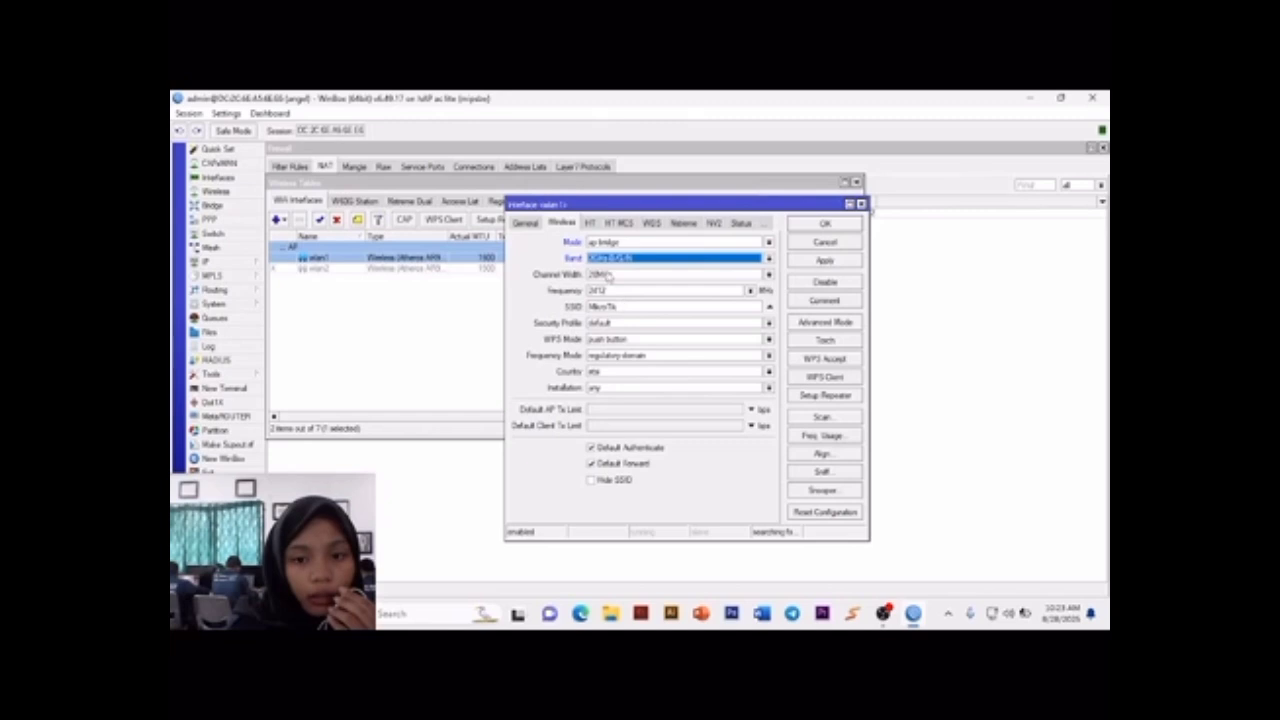
pyautogui.click(749, 290)
pyautogui.click(726, 380)
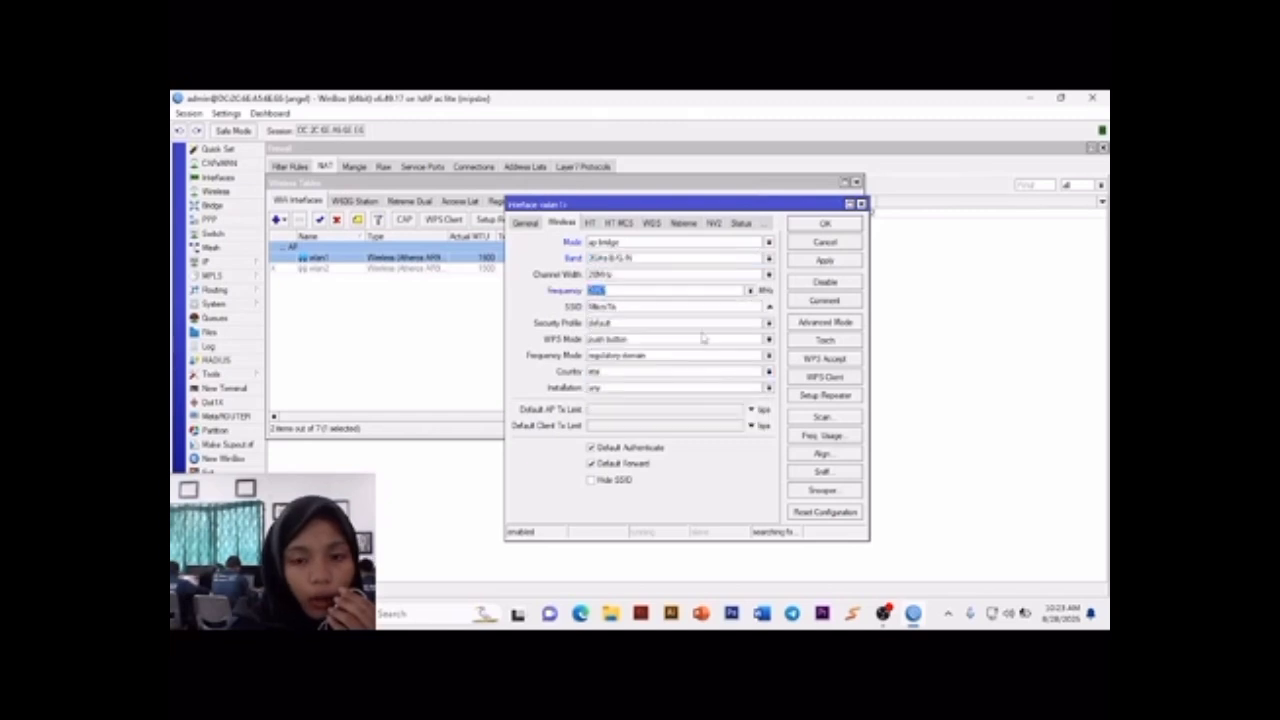
# Step: Replace wlan1's default SSID with the personal network name and save the interface settings
pyautogui.moveTo(650, 308); pyautogui.dragTo(517, 294)
pyautogui.write('a')
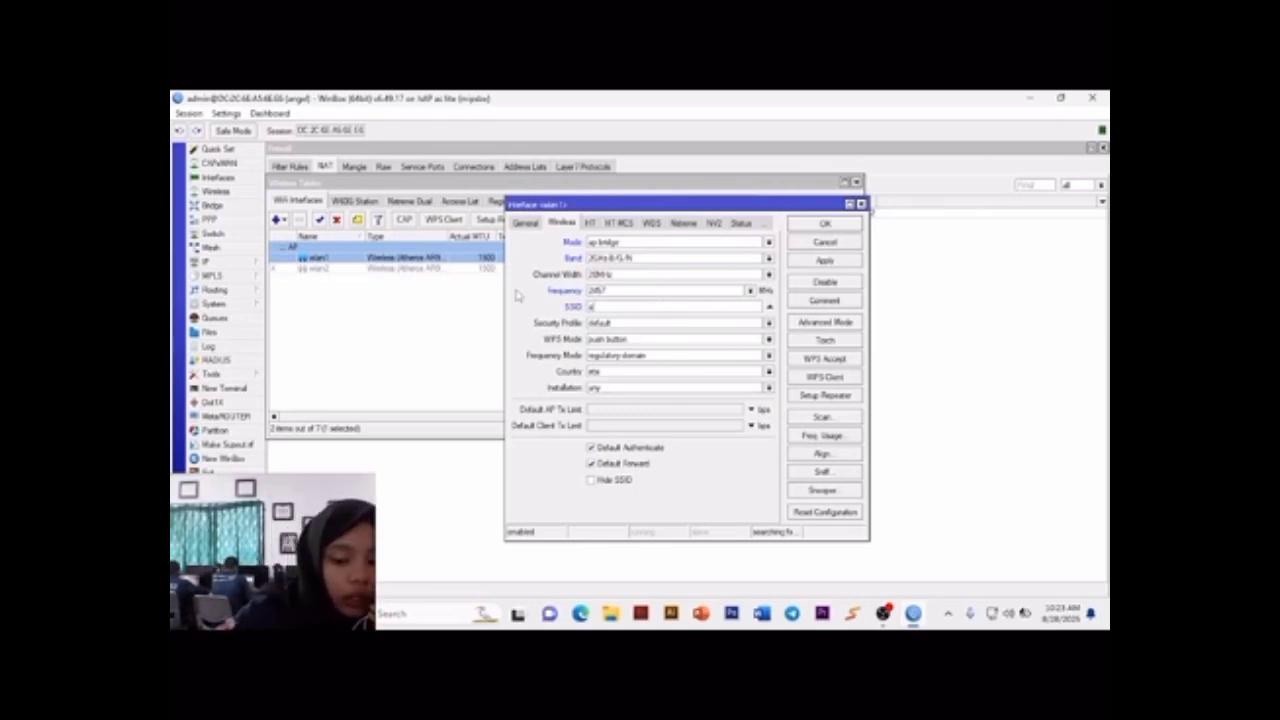
pyautogui.write('ngel')
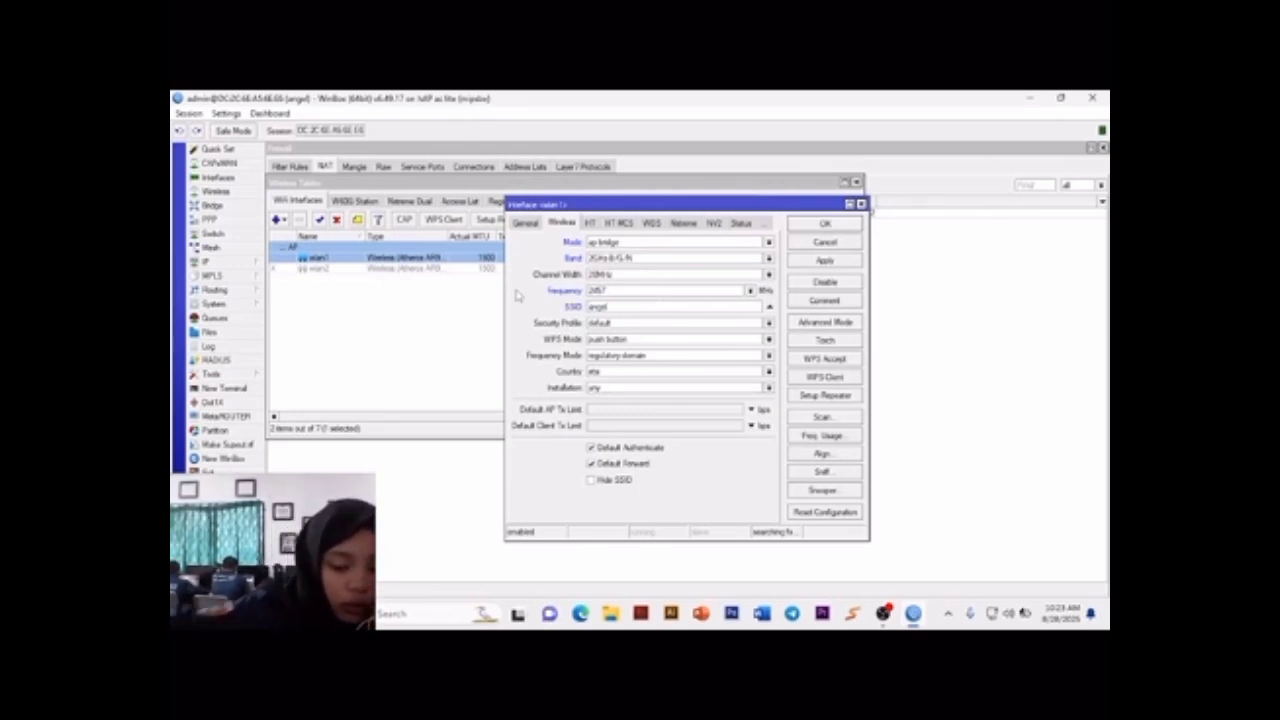
pyautogui.write('7')
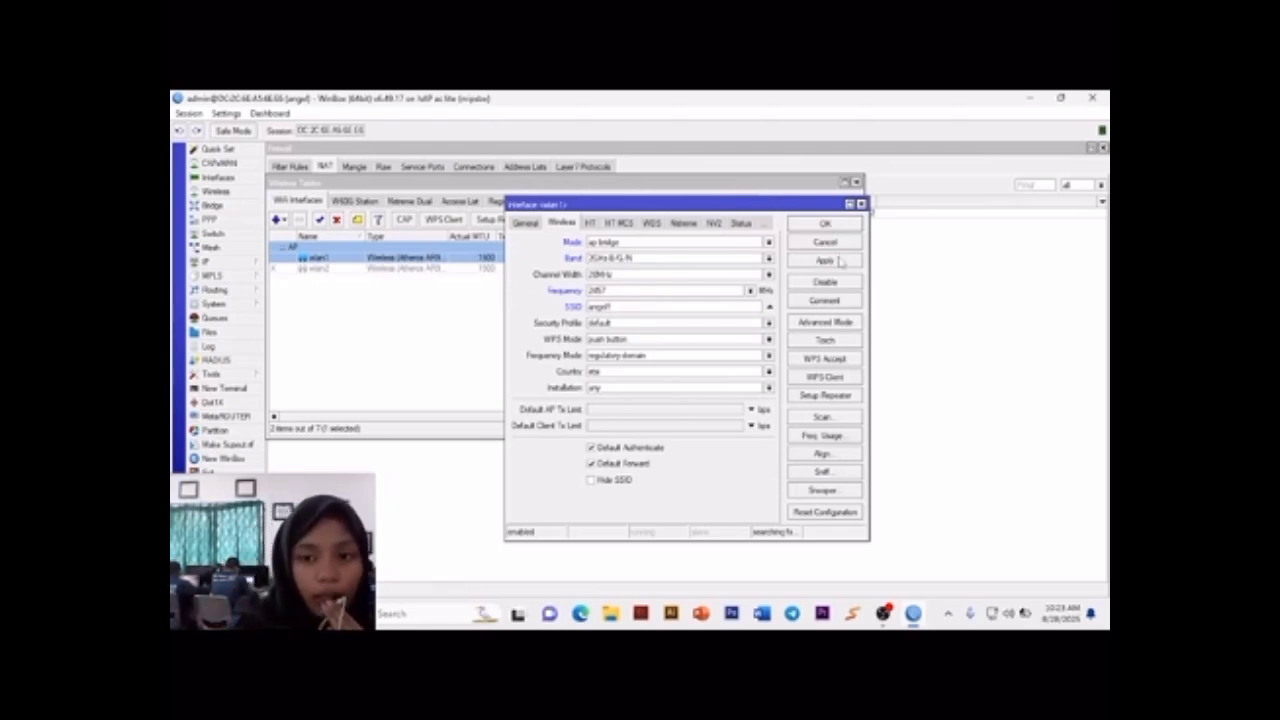
pyautogui.click(825, 224)
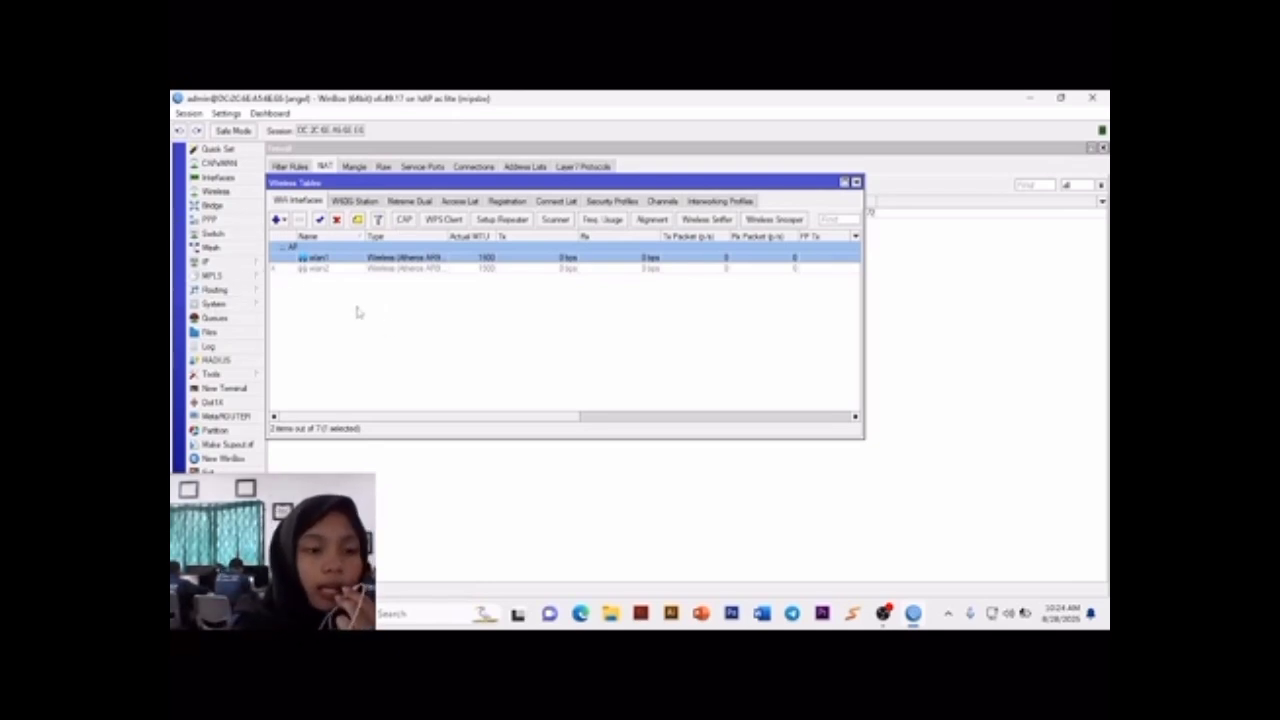
# Step: Create a new firewall Layer 7 protocol entry named linux.org
pyautogui.click(250, 263)
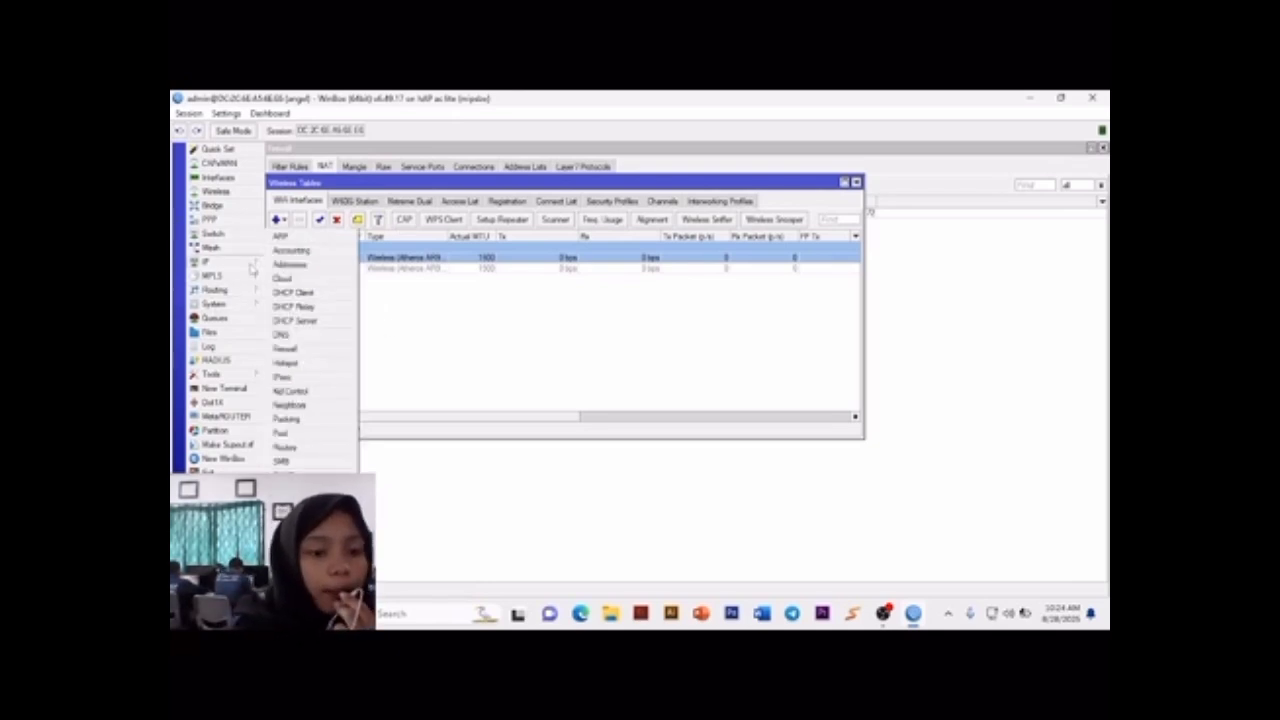
pyautogui.click(300, 349)
pyautogui.click(576, 167)
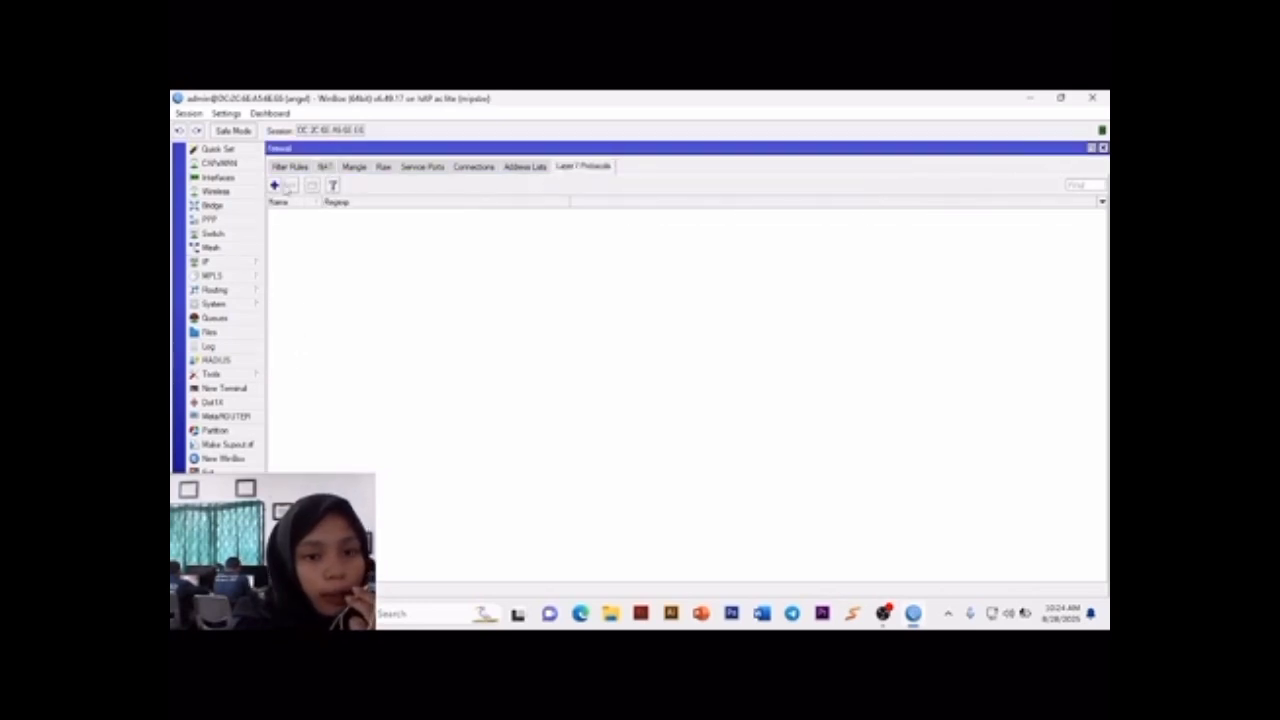
pyautogui.click(274, 186)
pyautogui.write('situs')
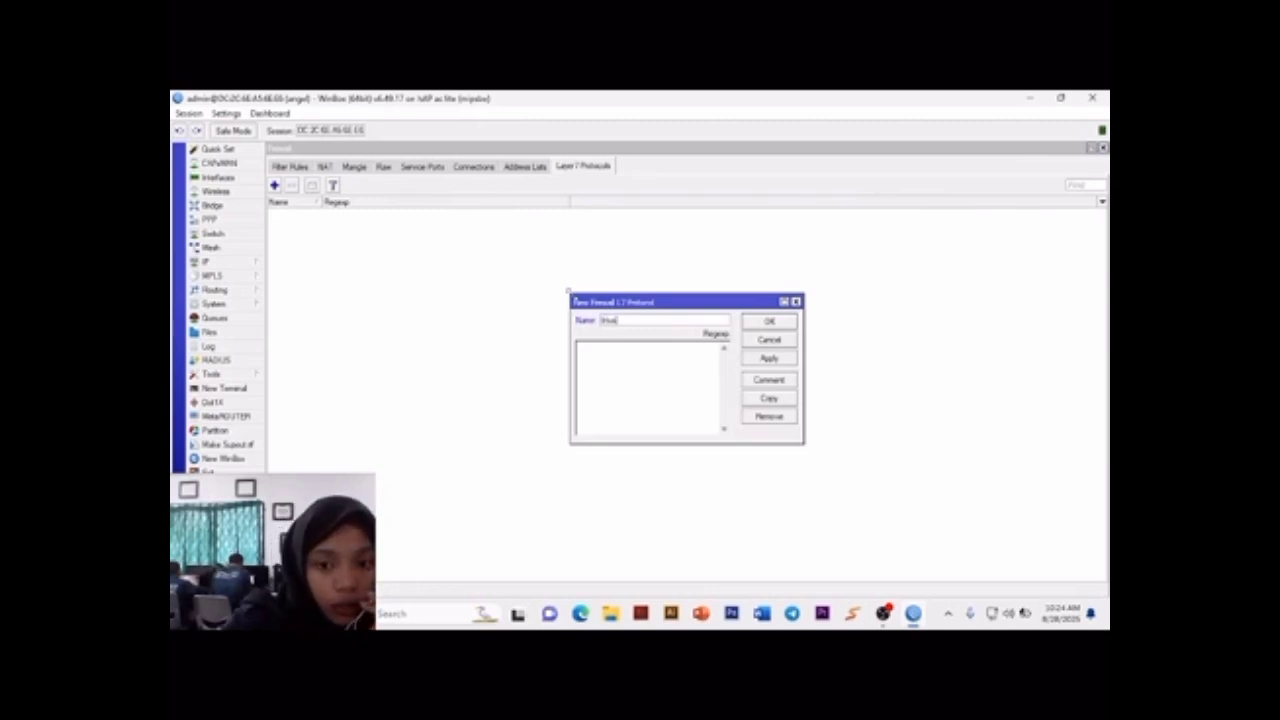
pyautogui.write(' org')
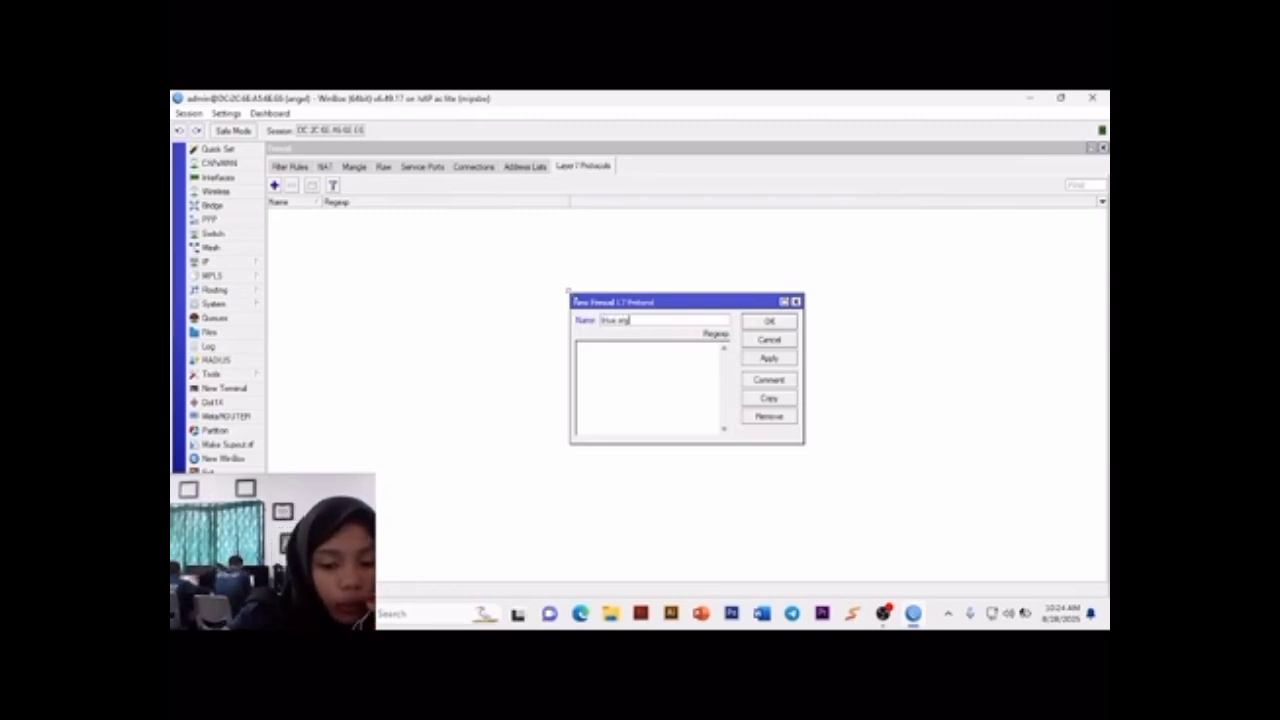
# Step: Enter the regexp ^.+(linux.org).*$ for the linux.org Layer 7 protocol and save the entry
pyautogui.click(590, 357)
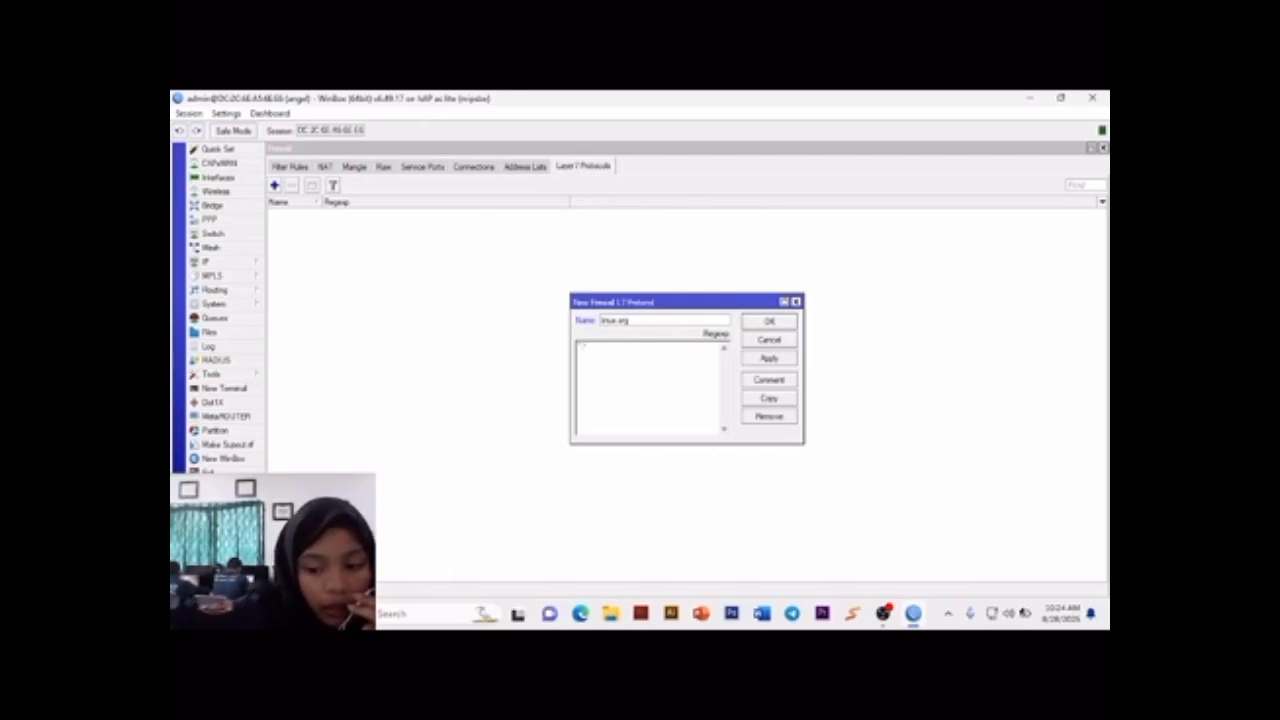
pyautogui.write('^.*(')
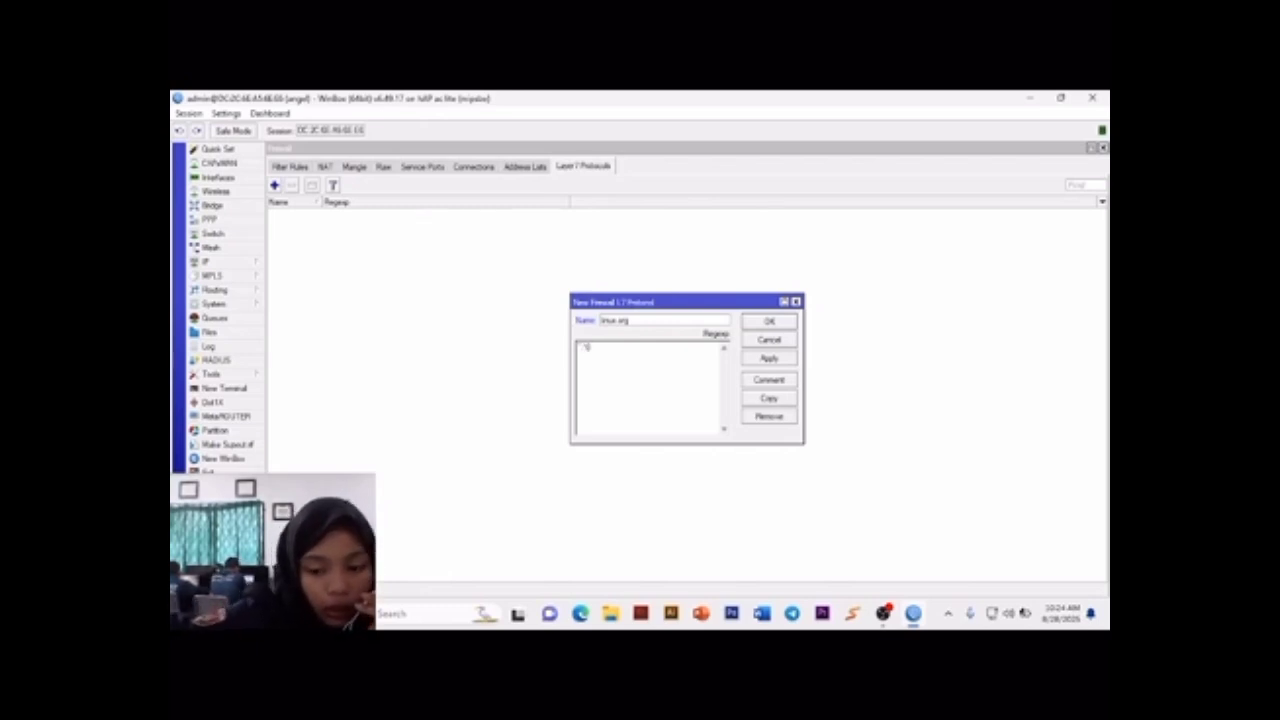
pyautogui.write('linux.org')
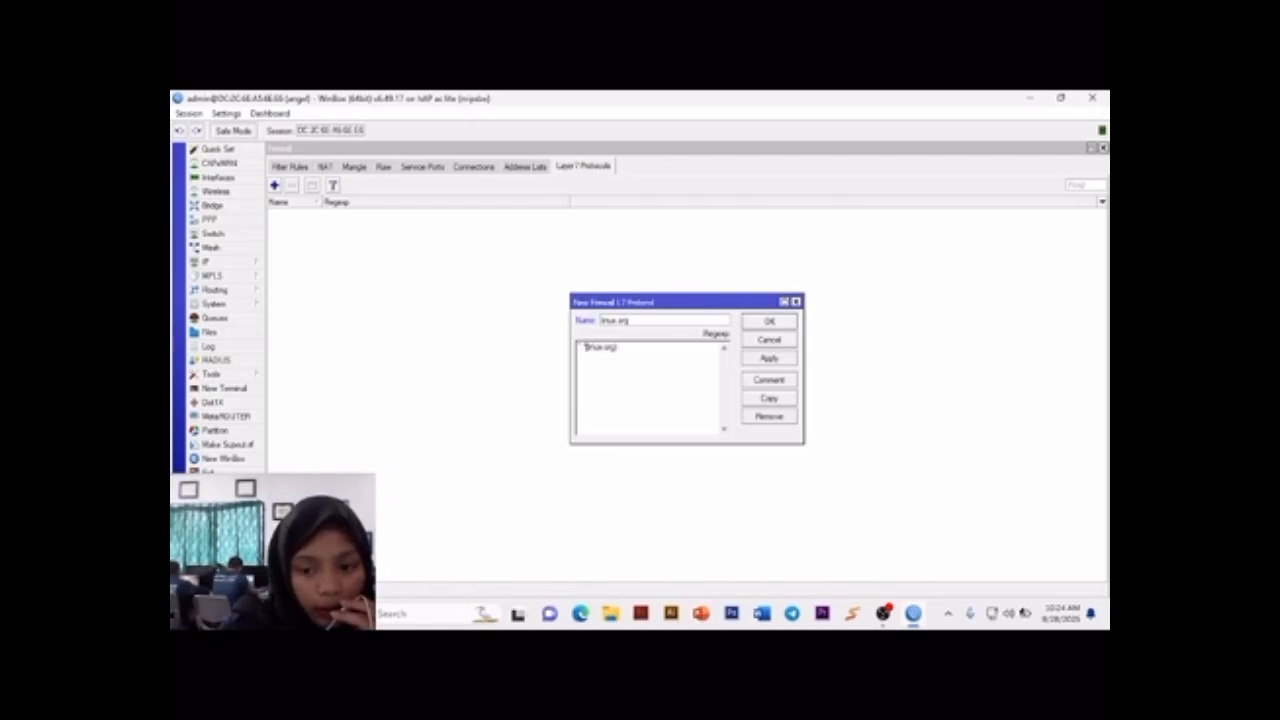
pyautogui.press('BackSpace')
pyautogui.write('^')
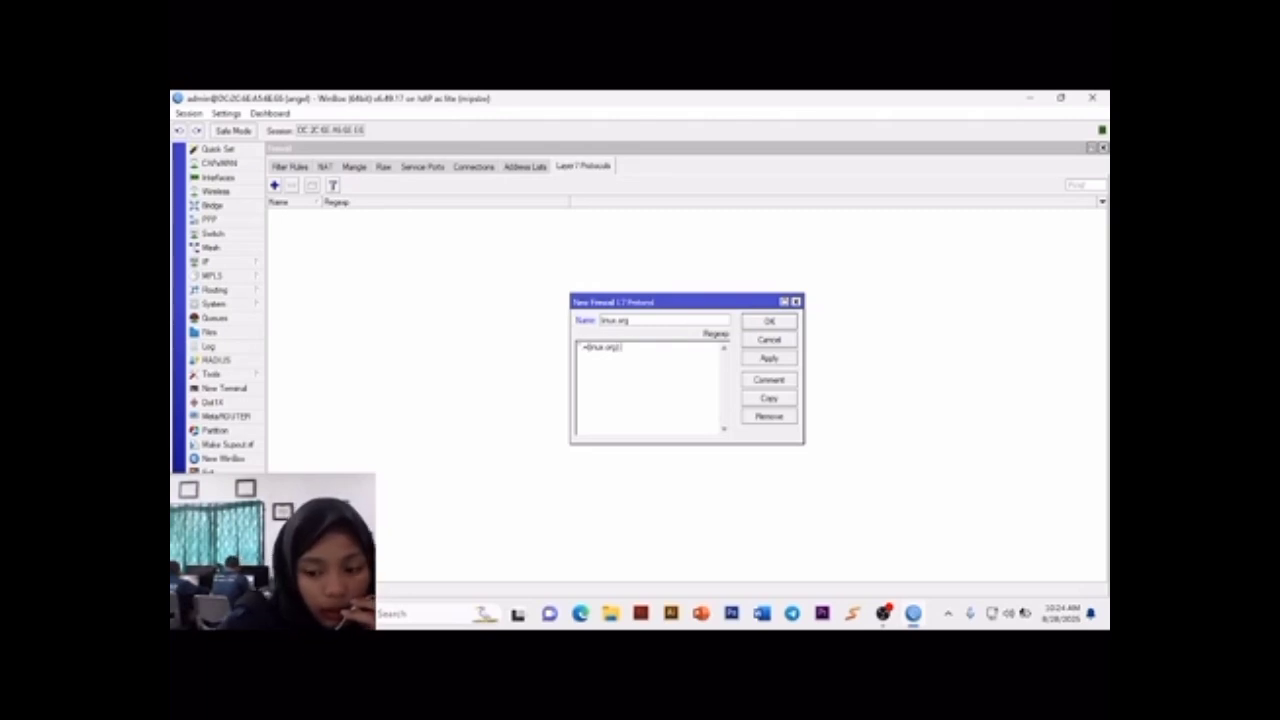
pyautogui.write('$')
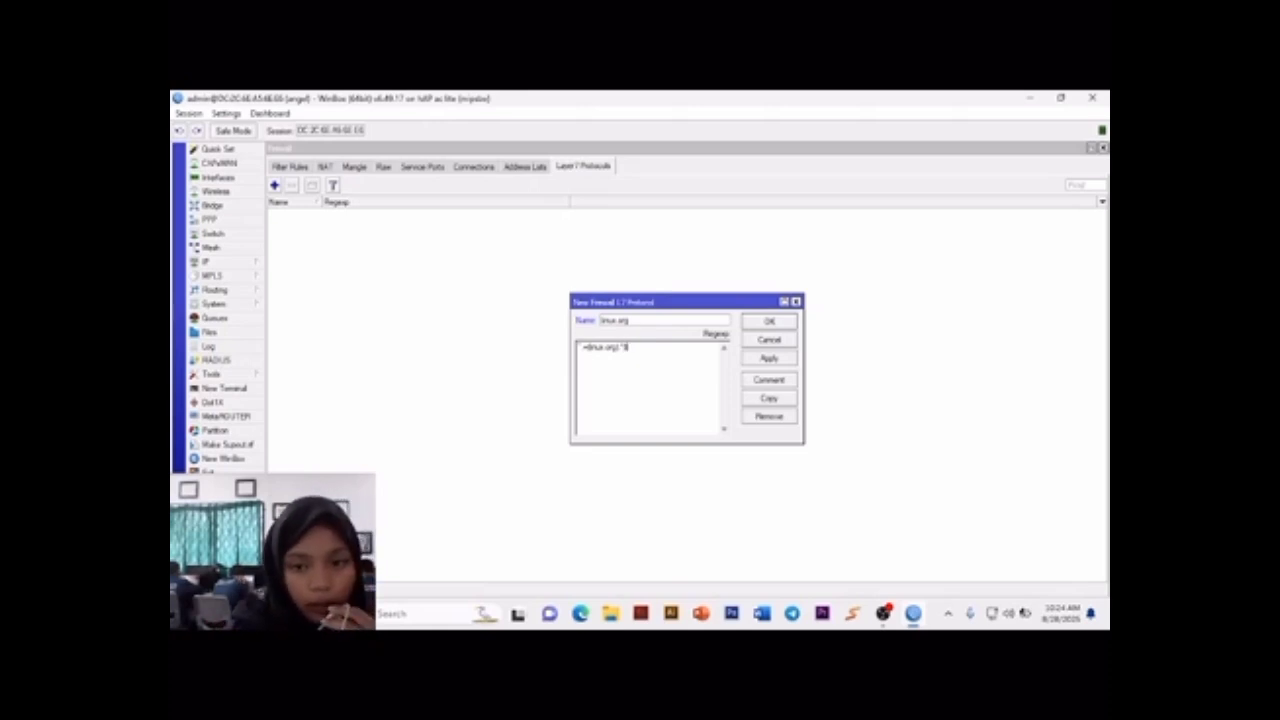
pyautogui.click(772, 359)
pyautogui.click(762, 322)
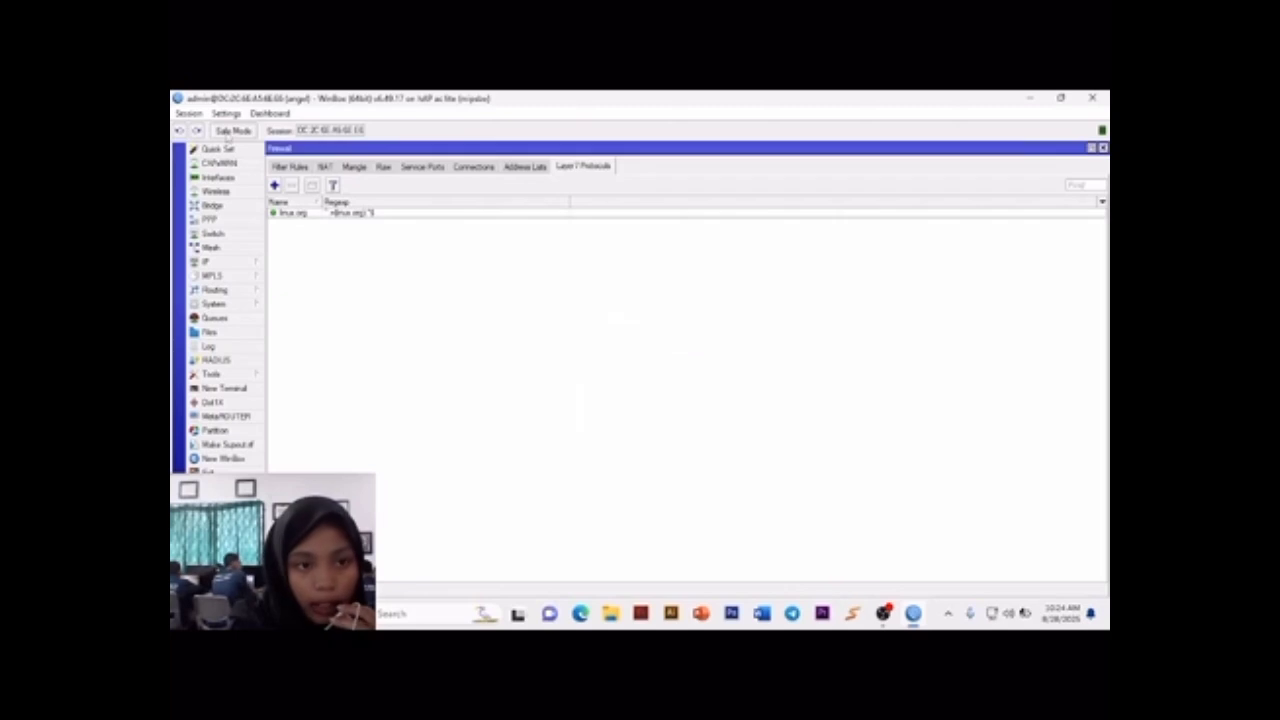
# Step: Start a new forward-chain firewall filter rule with protocol 6 (tcp), destination port 443 and in-interface ether2
pyautogui.click(289, 166)
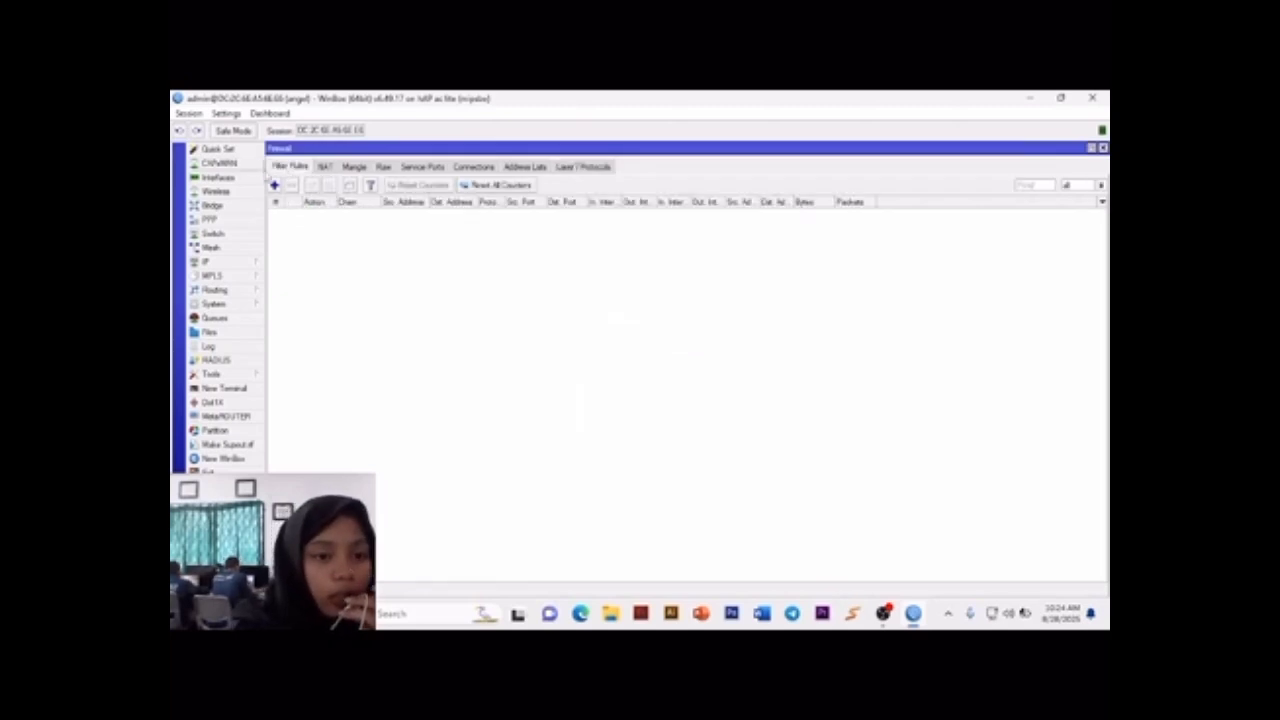
pyautogui.click(274, 185)
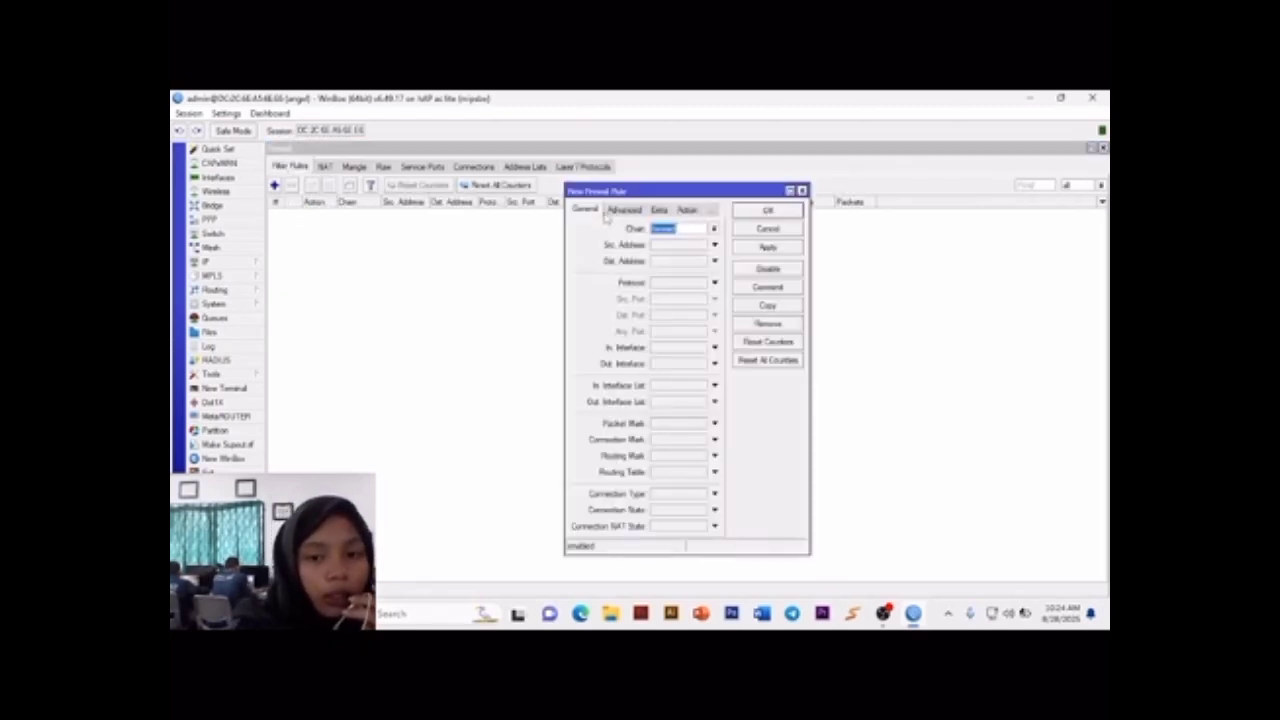
pyautogui.click(717, 285)
pyautogui.click(698, 316)
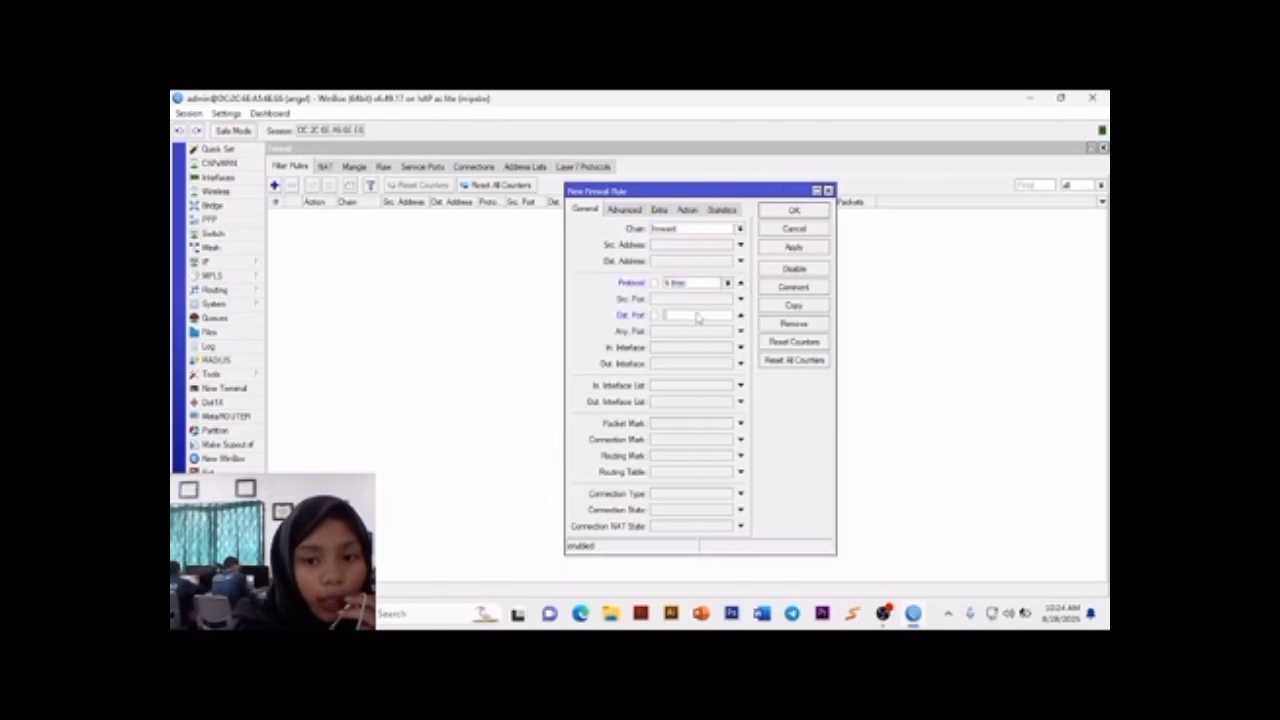
pyautogui.write('443')
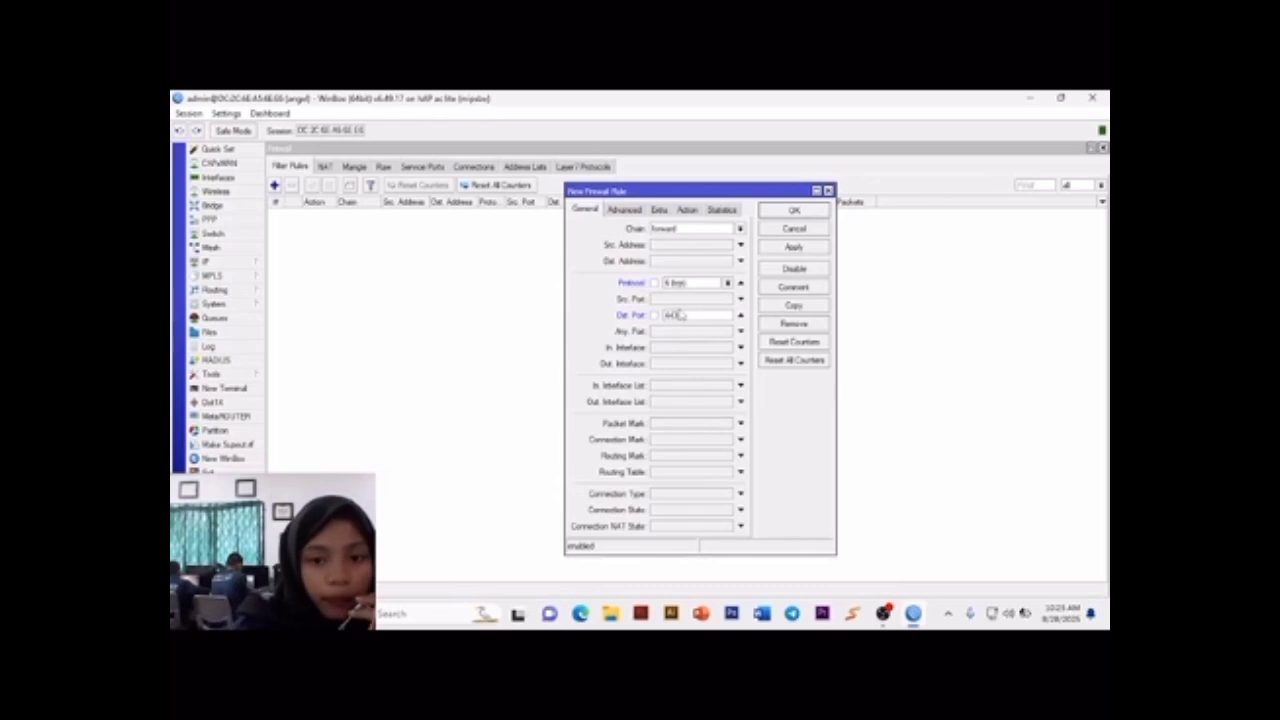
pyautogui.click(681, 348)
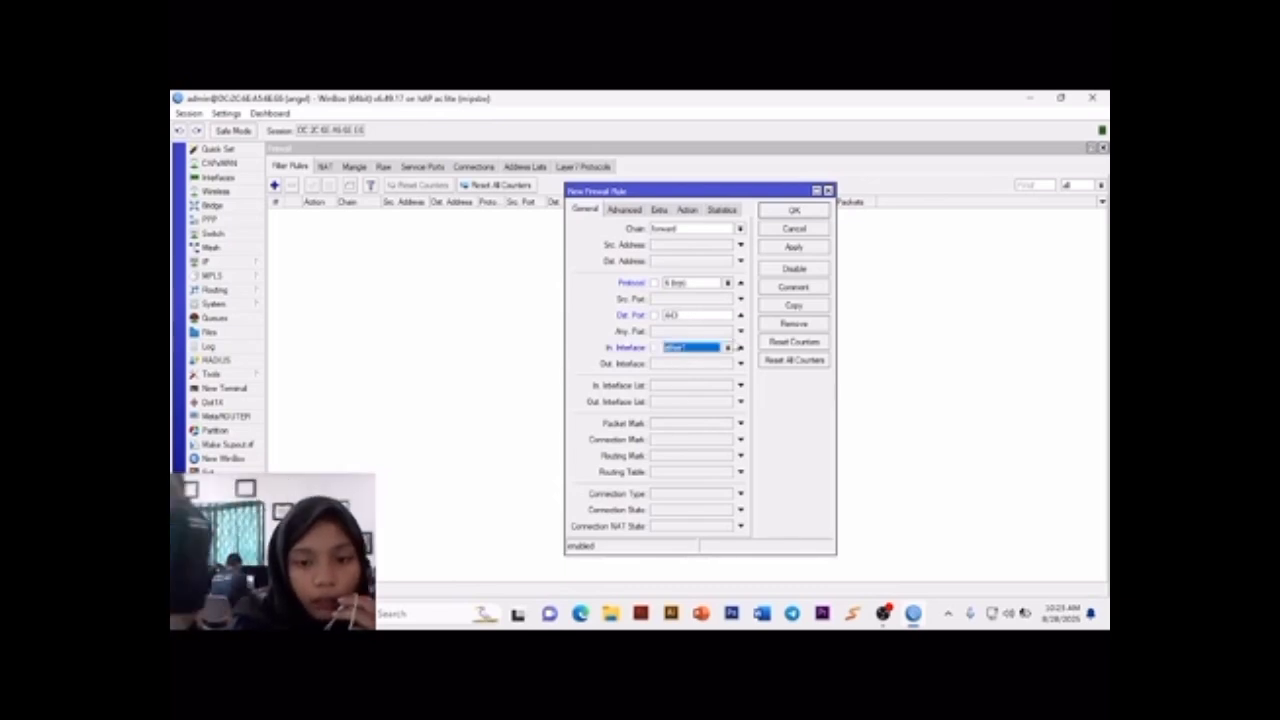
pyautogui.click(727, 347)
pyautogui.click(700, 400)
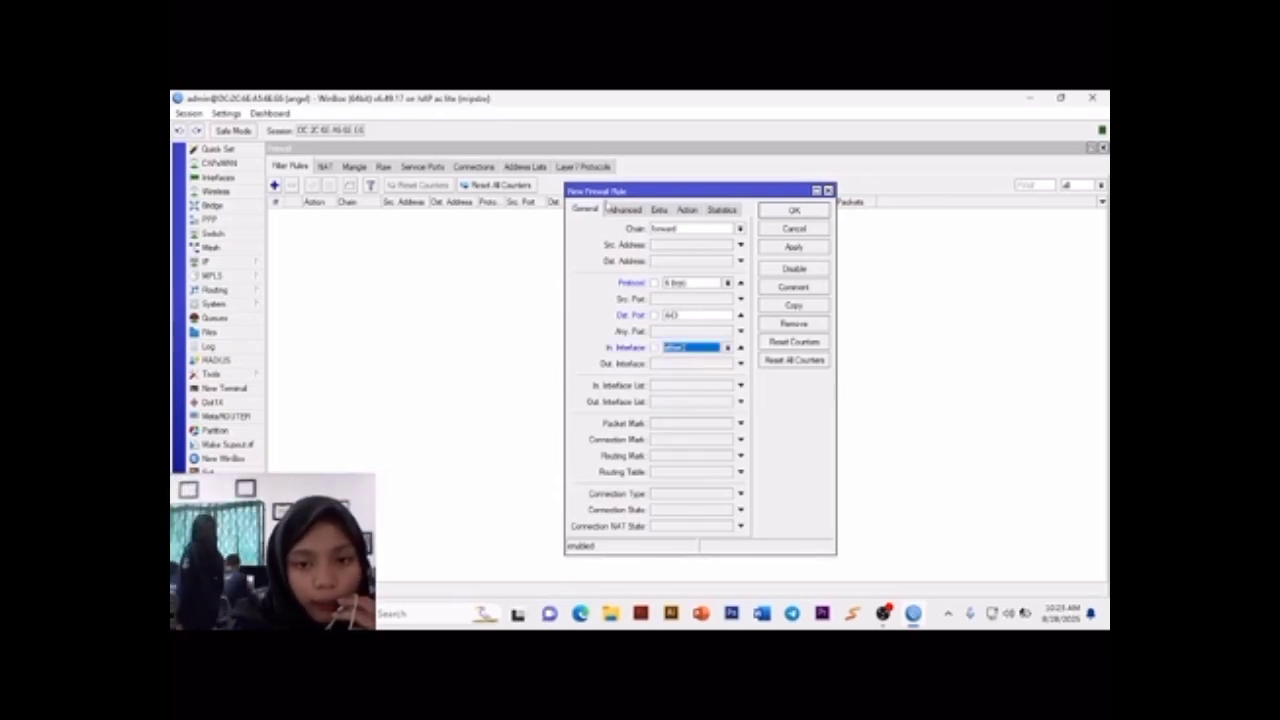
# Step: Assign the linux.org Layer 7 protocol to the new filter rule and add the comment linux.org
pyautogui.click(627, 210)
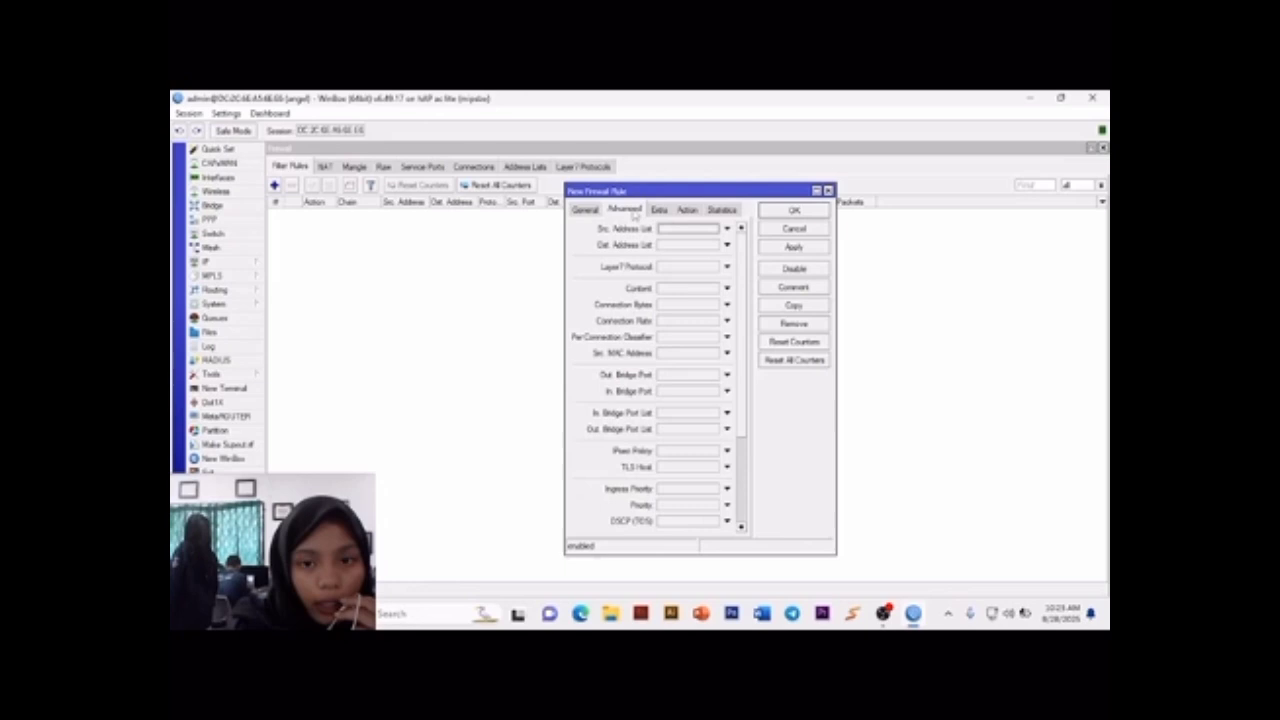
pyautogui.click(727, 266)
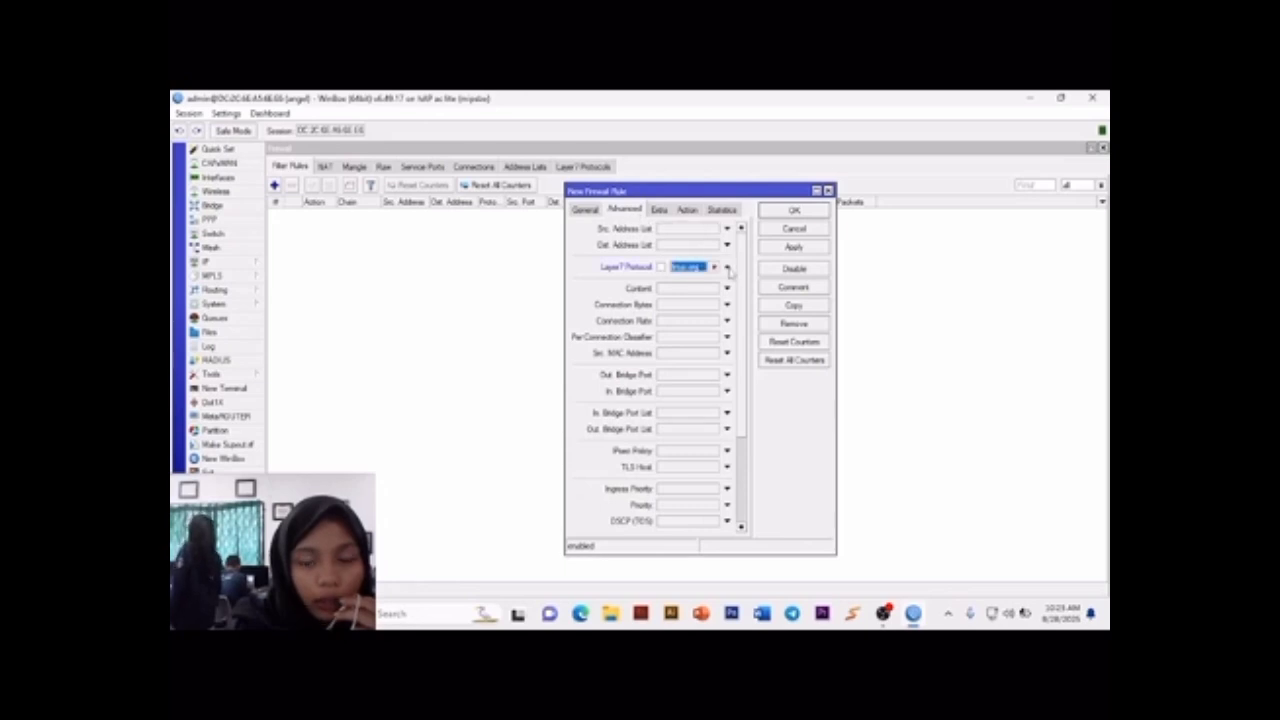
pyautogui.click(793, 288)
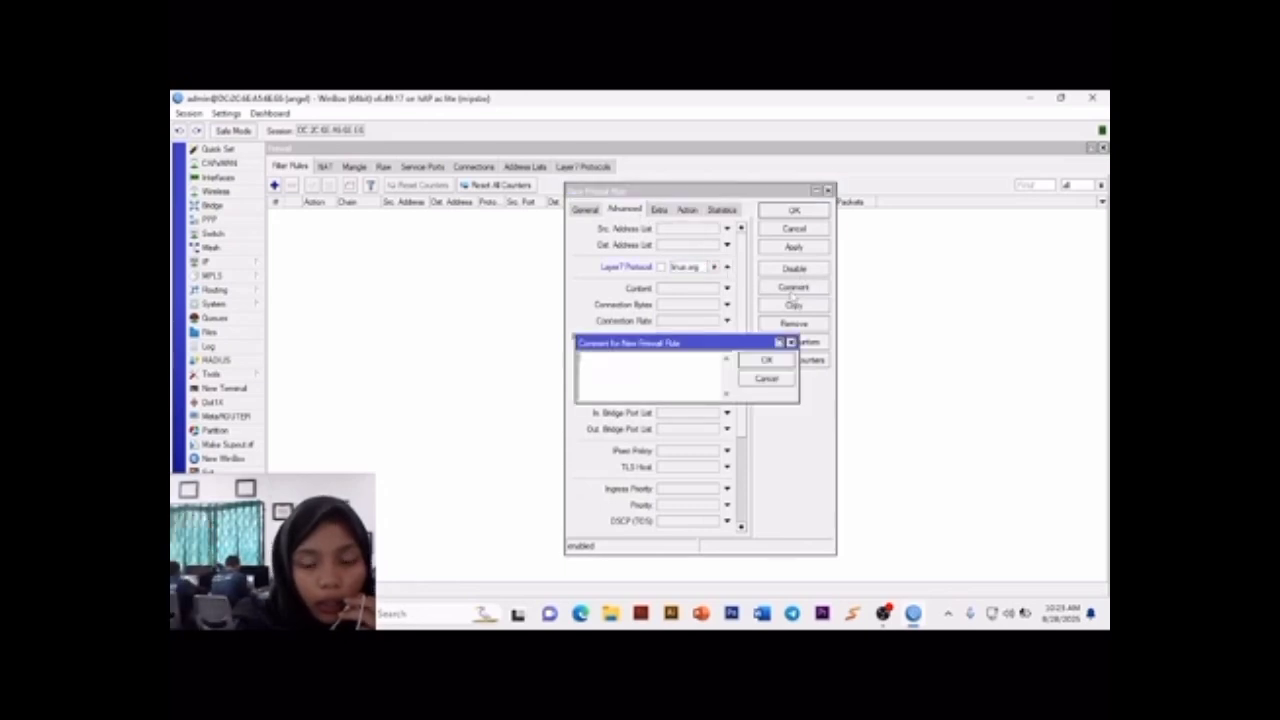
pyautogui.write('linux')
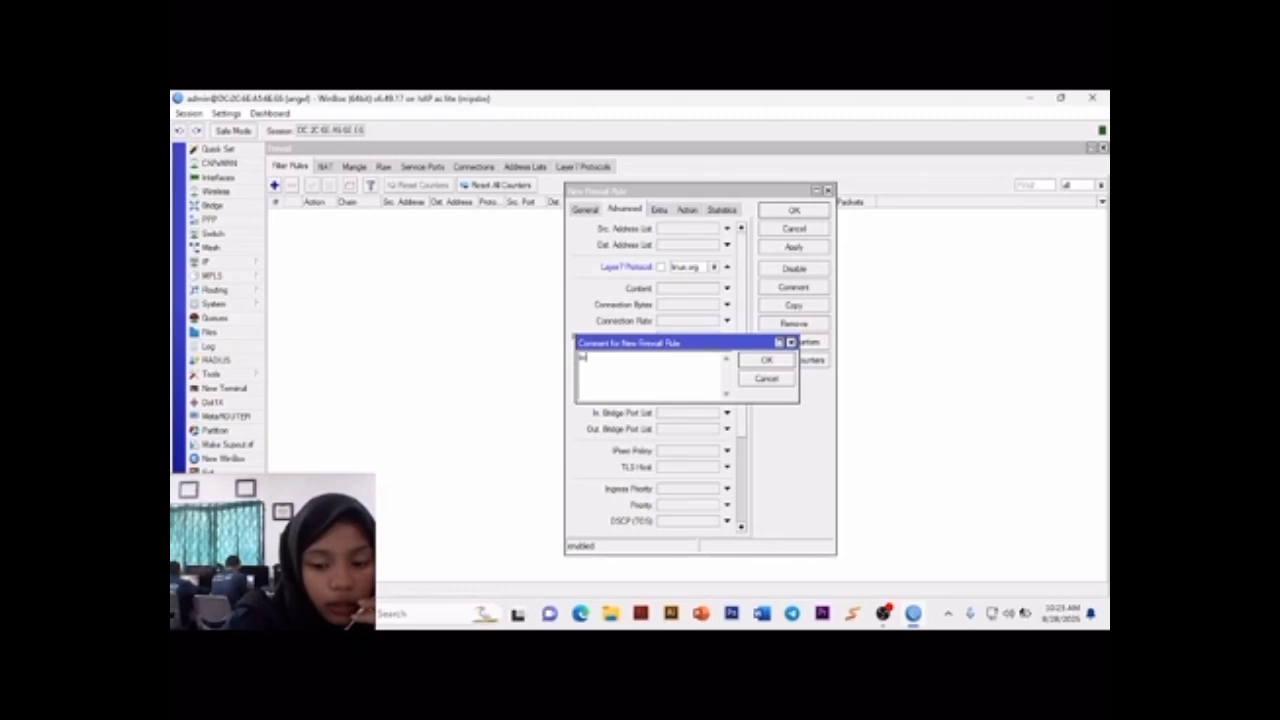
pyautogui.write('.o')
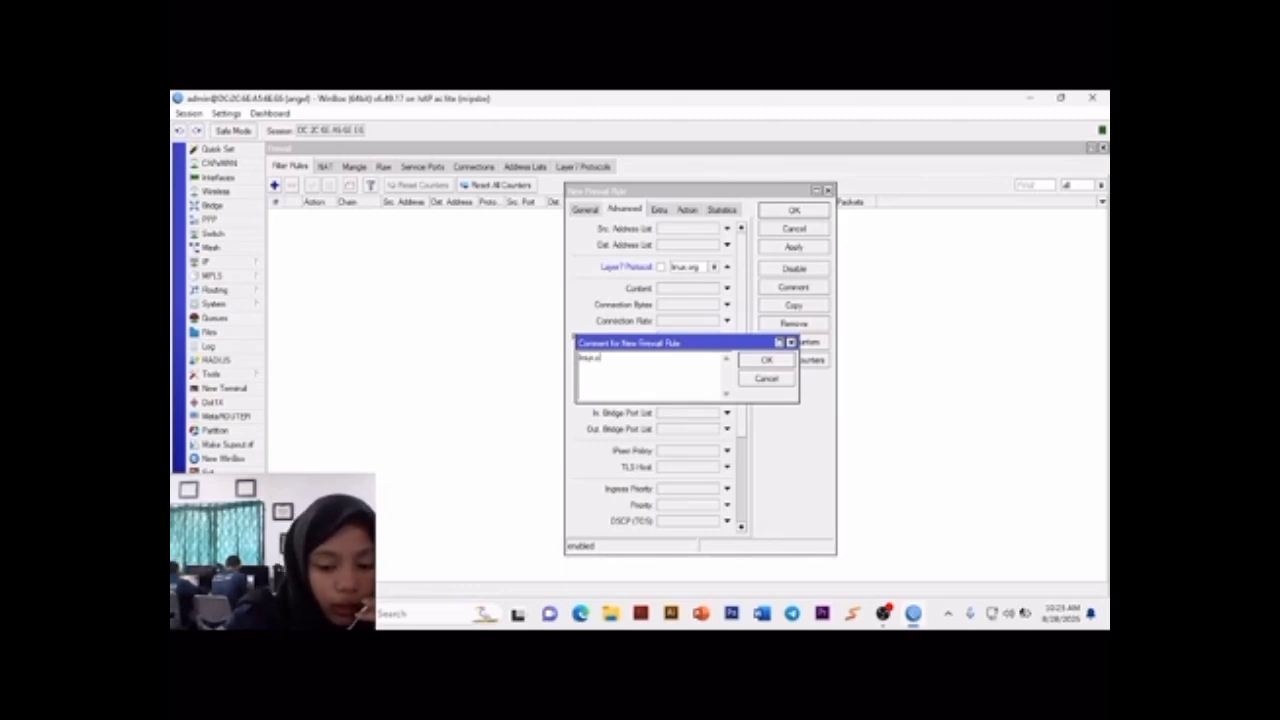
pyautogui.write('rg')
pyautogui.click(767, 361)
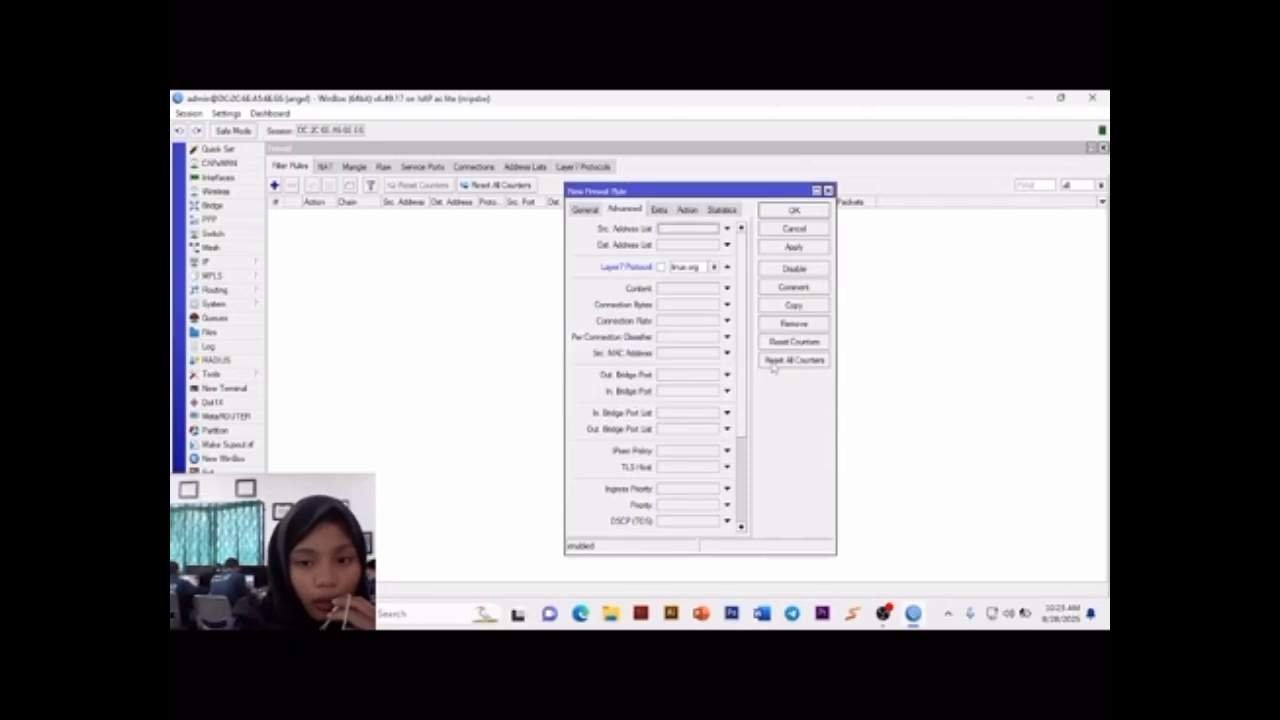
# Step: Set the filter rule's action to drop and save the rule
pyautogui.click(687, 211)
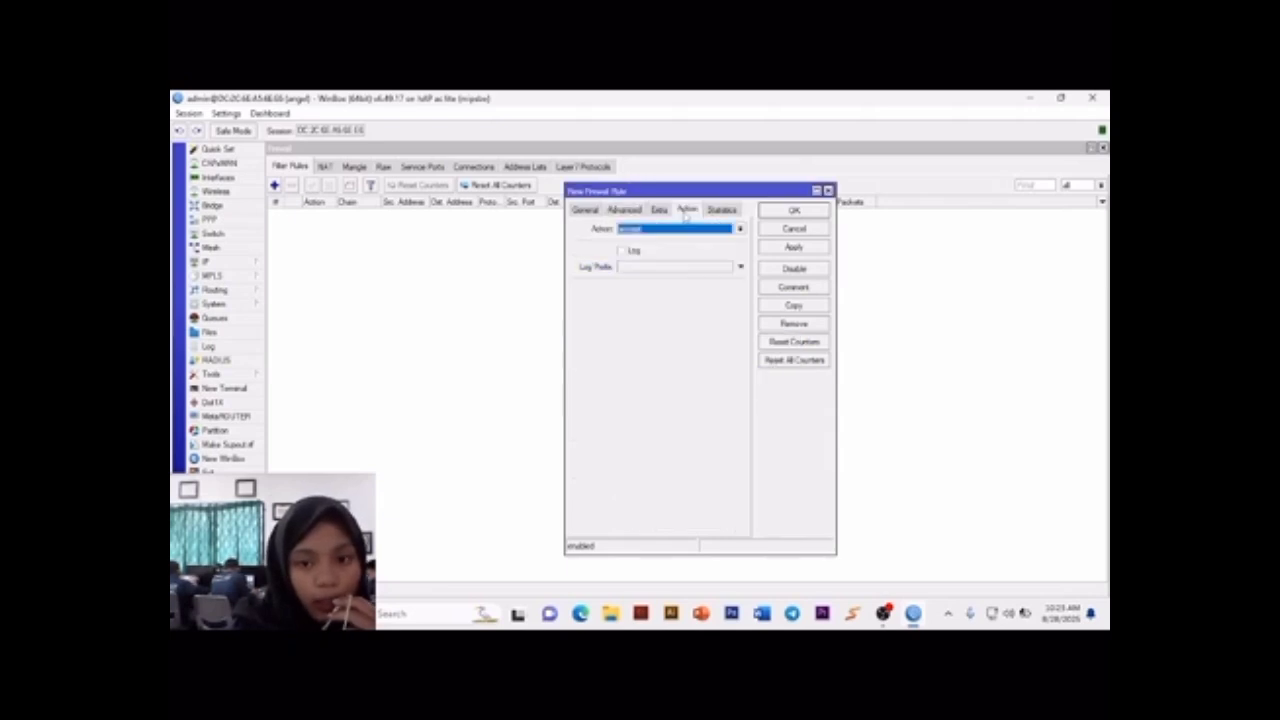
pyautogui.click(690, 232)
pyautogui.click(673, 270)
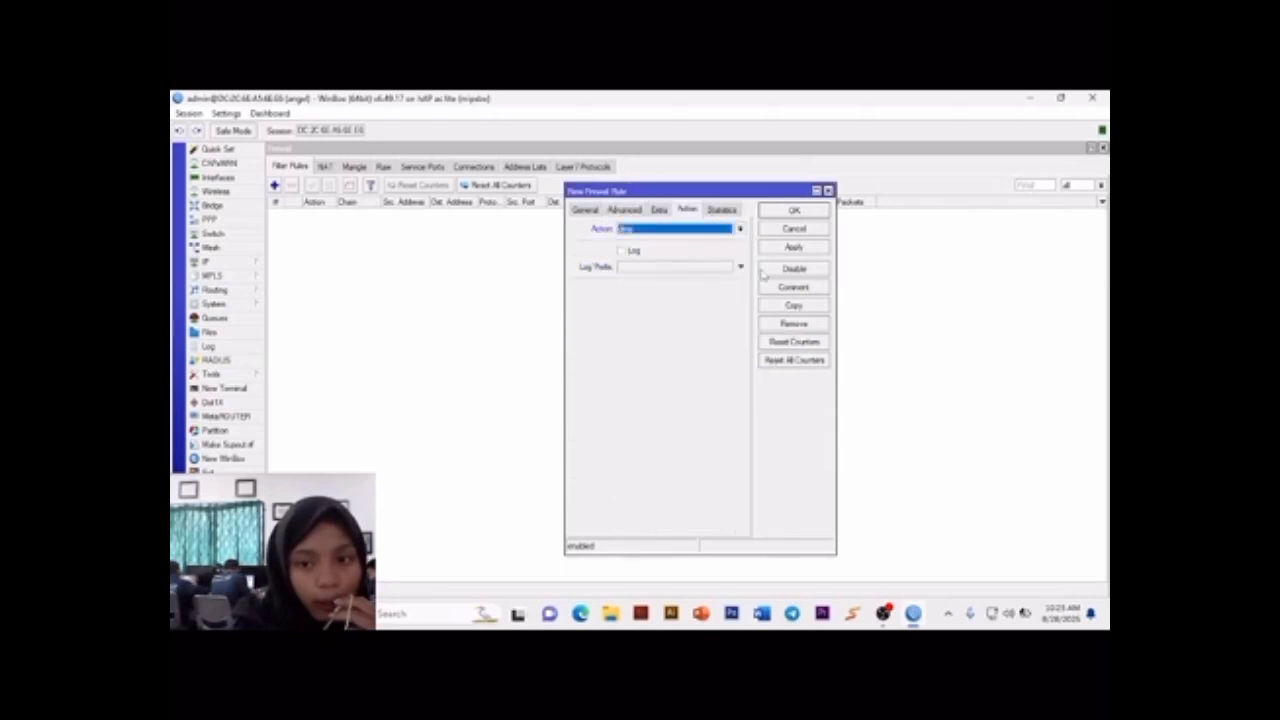
pyautogui.click(793, 248)
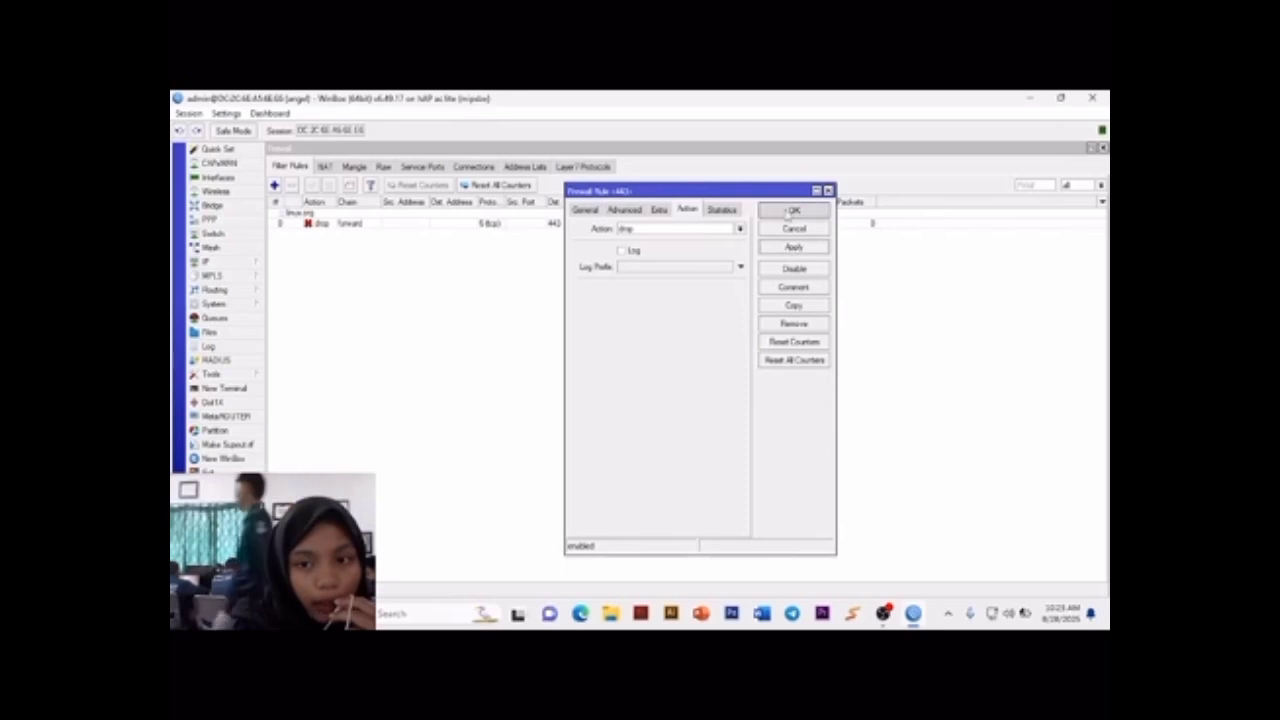
pyautogui.click(793, 211)
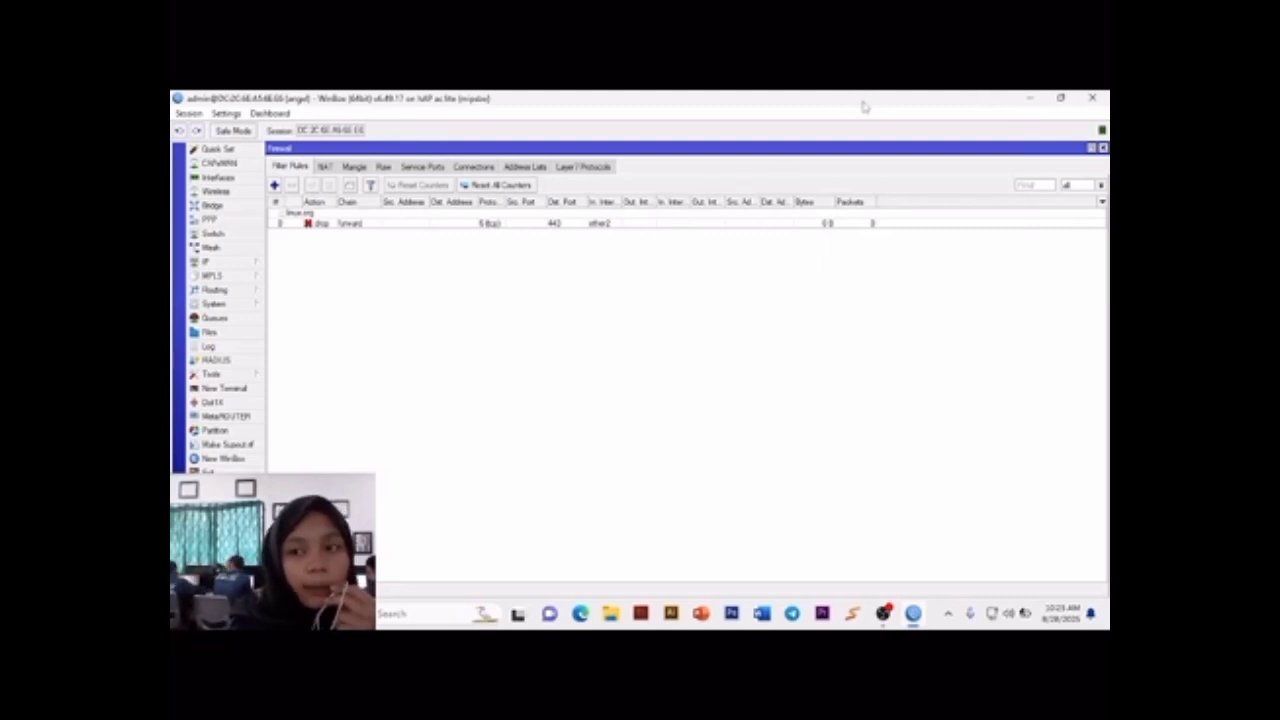
# Step: Switch to Google Chrome and open linux.org to test the blocking rule
pyautogui.click(1030, 98)
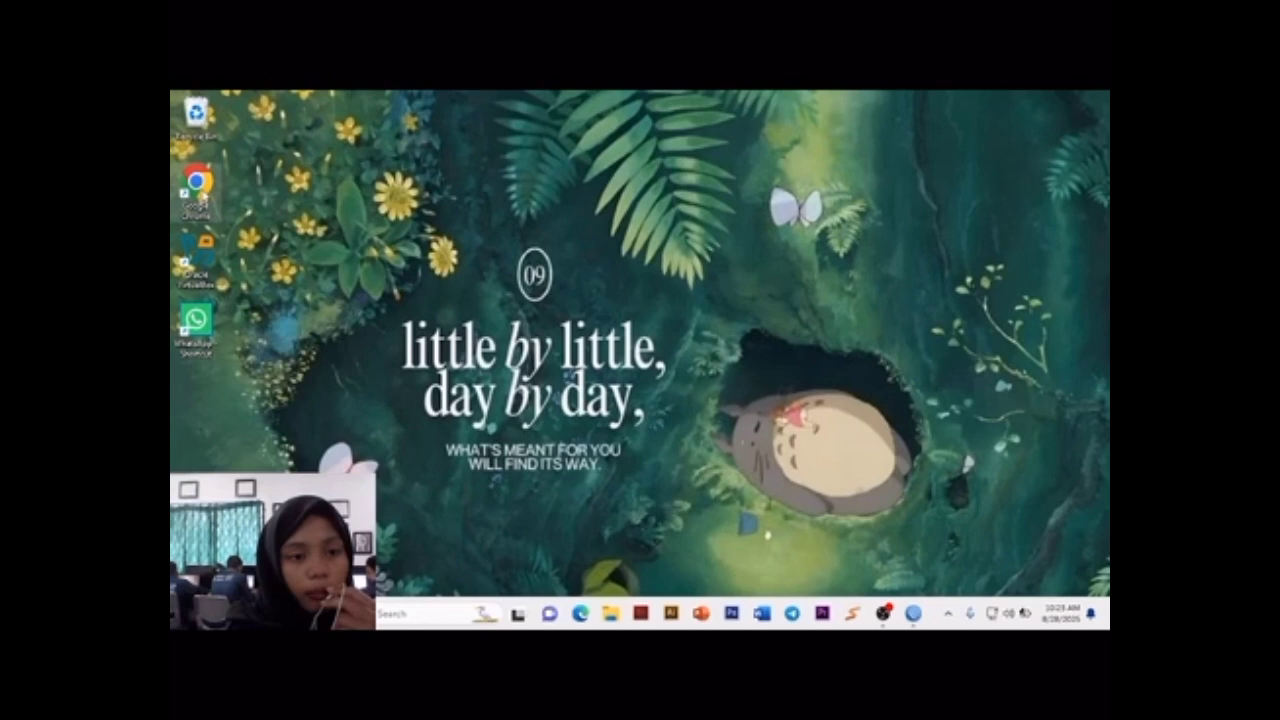
pyautogui.doubleClick(203, 197)
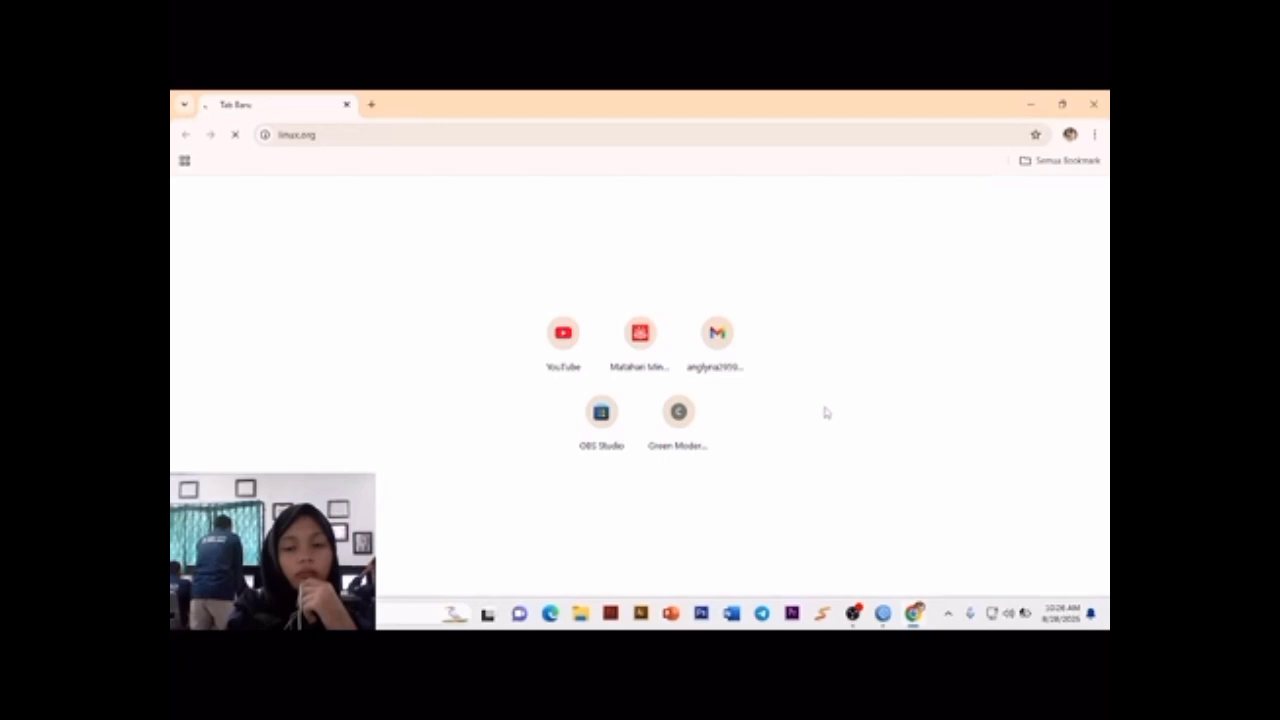
# Step: Switch back to WinBox and close the linux.org filter rule's window
pyautogui.moveTo(882, 620)
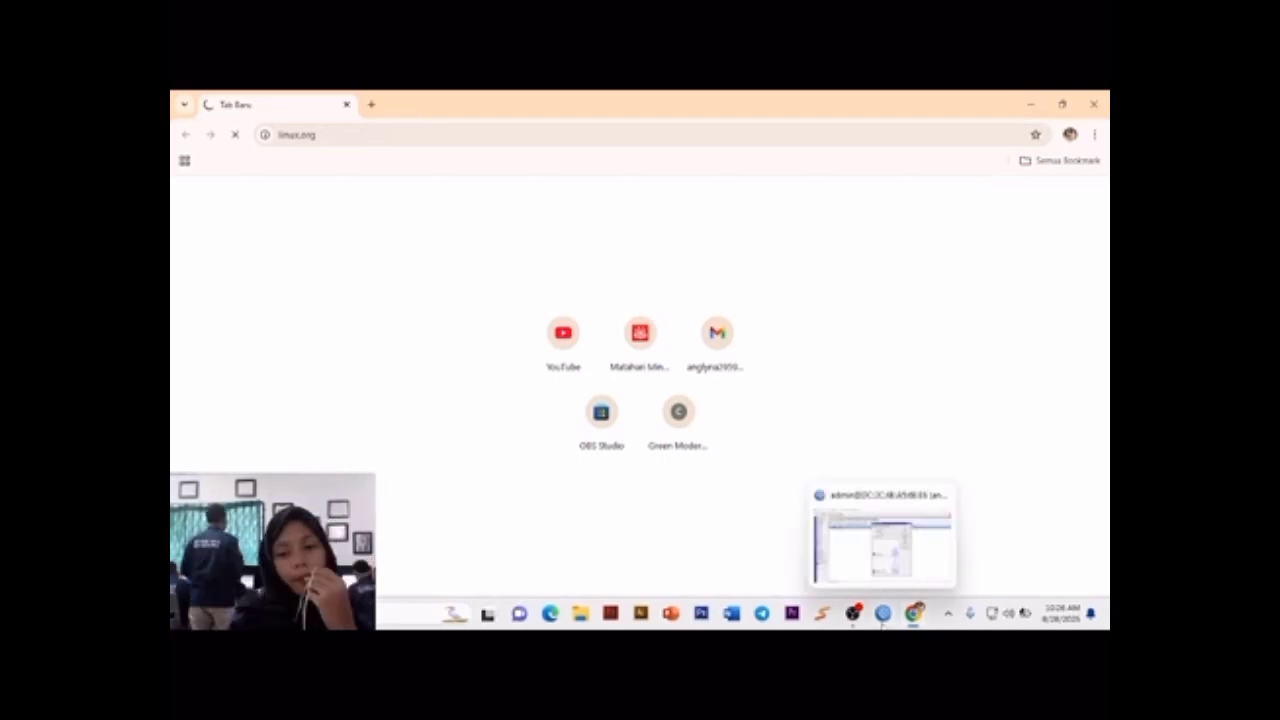
pyautogui.click(882, 616)
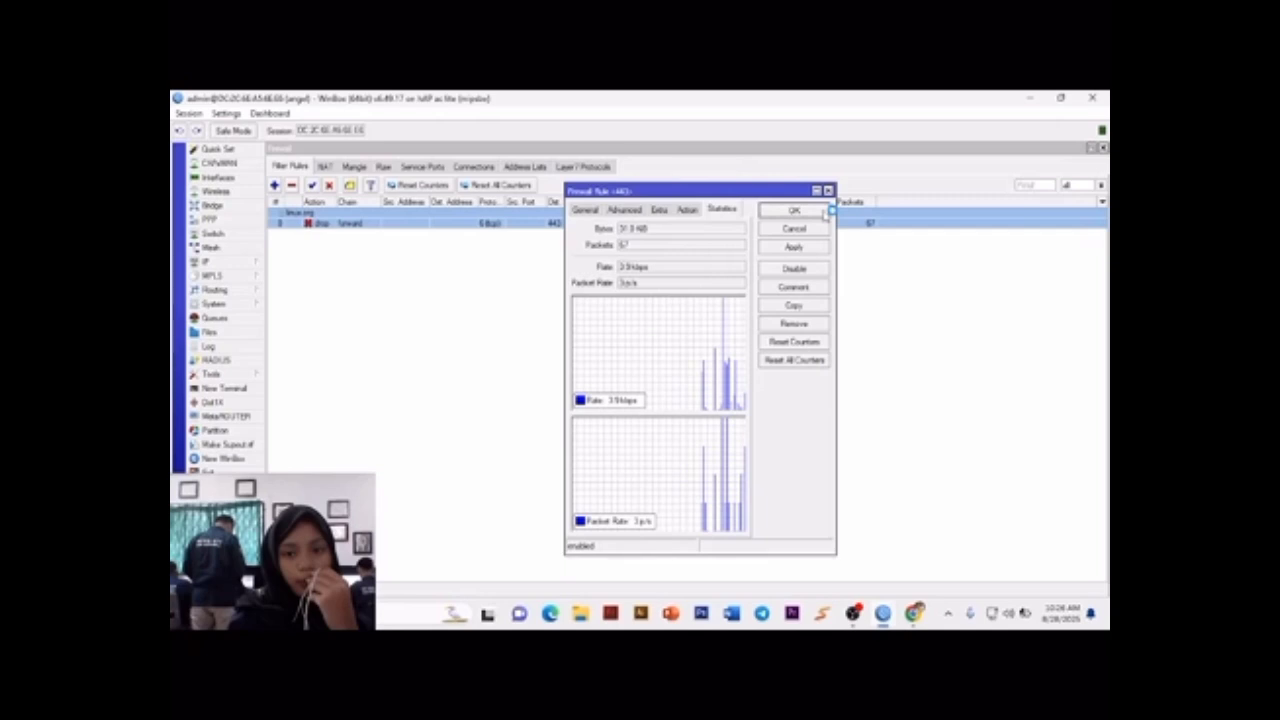
pyautogui.click(824, 212)
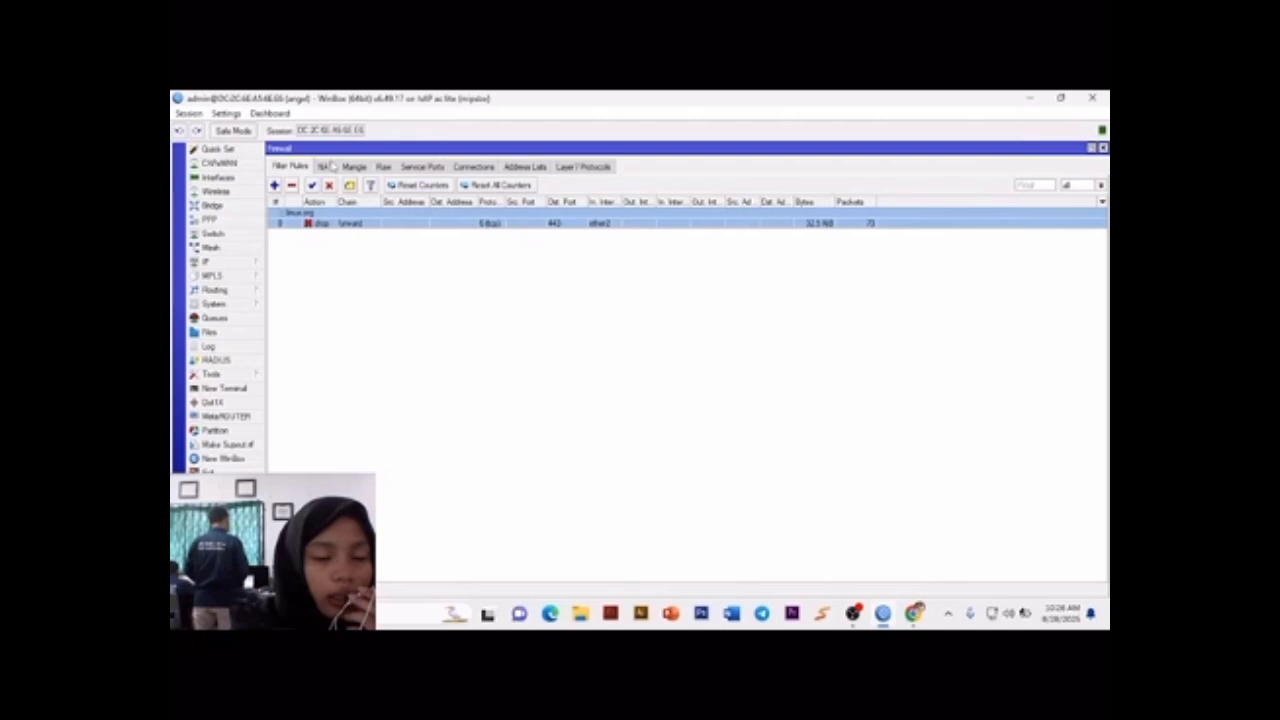
pyautogui.click(852, 613)
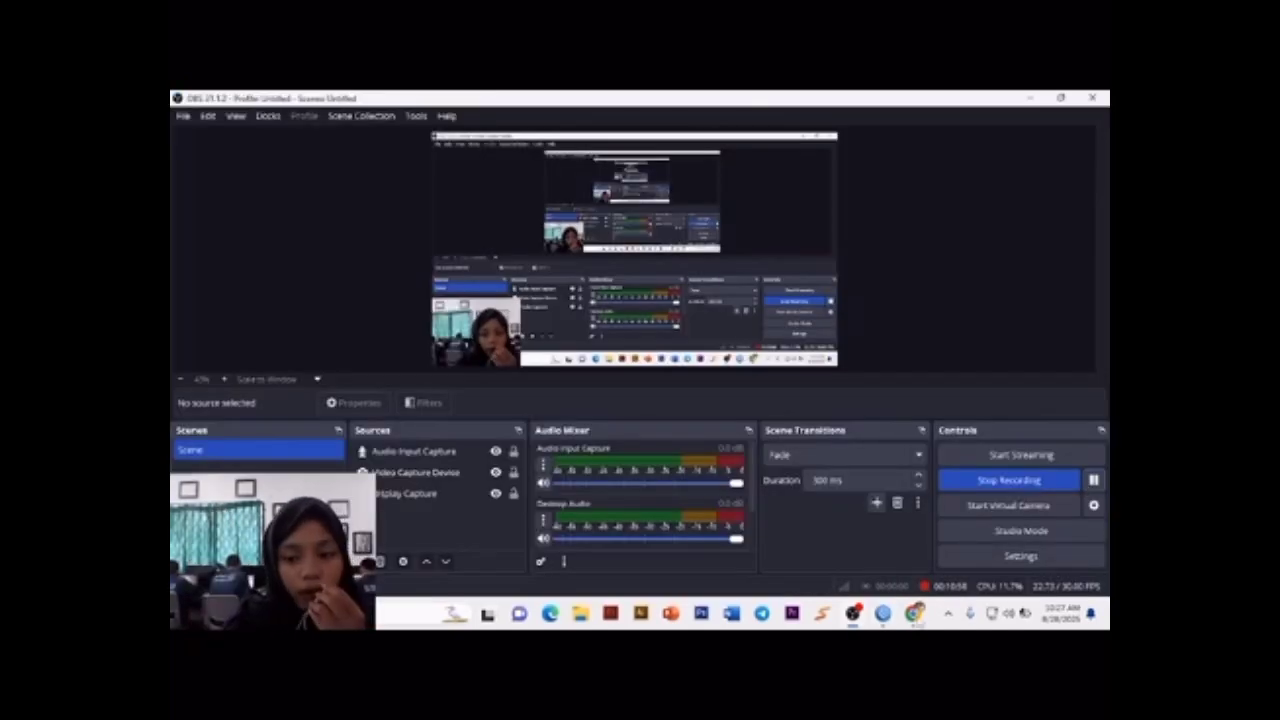
pyautogui.click(883, 613)
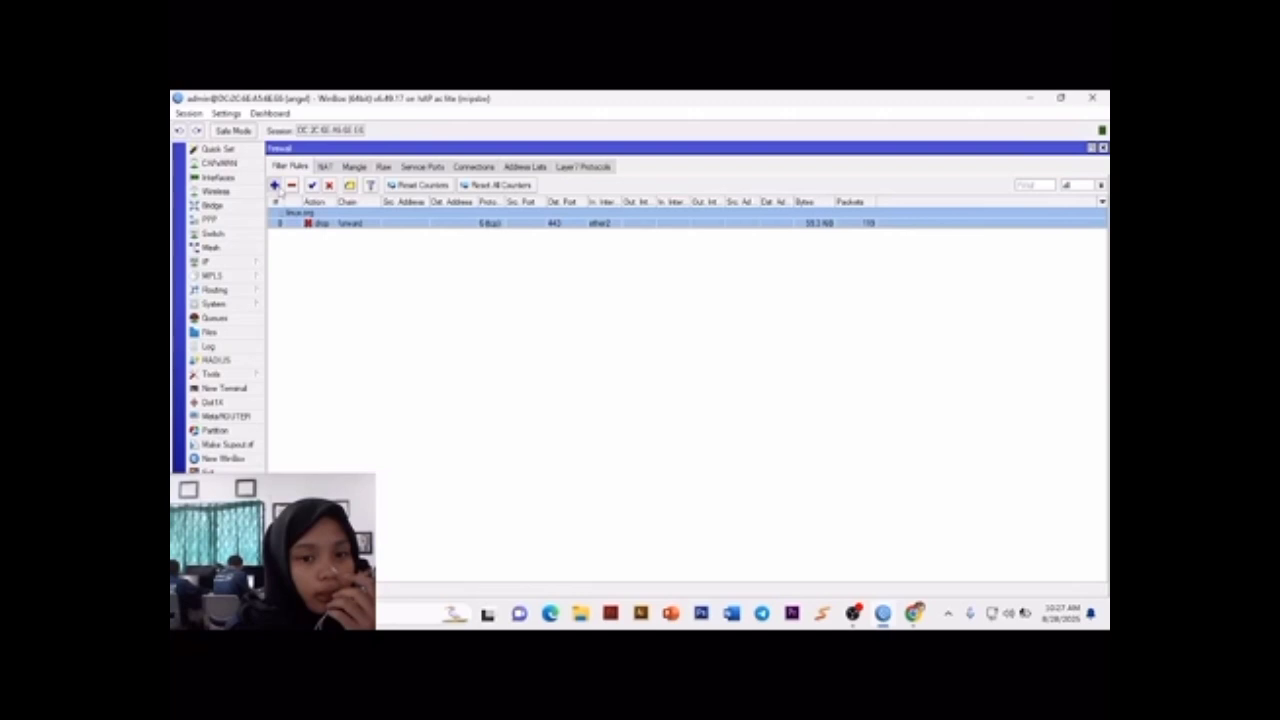
# Step: Start a second forward-chain filter rule with protocol 6 (tcp), in-interface ether2 and destination port 443
pyautogui.click(275, 186)
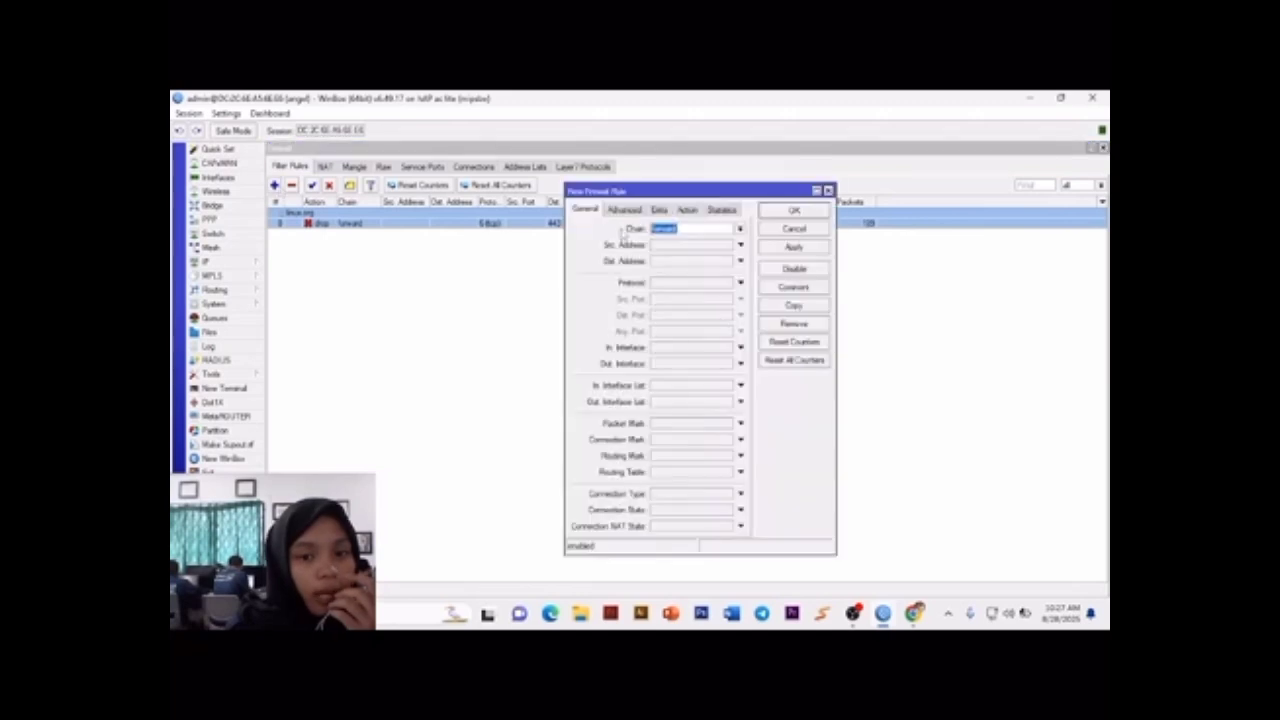
pyautogui.click(741, 283)
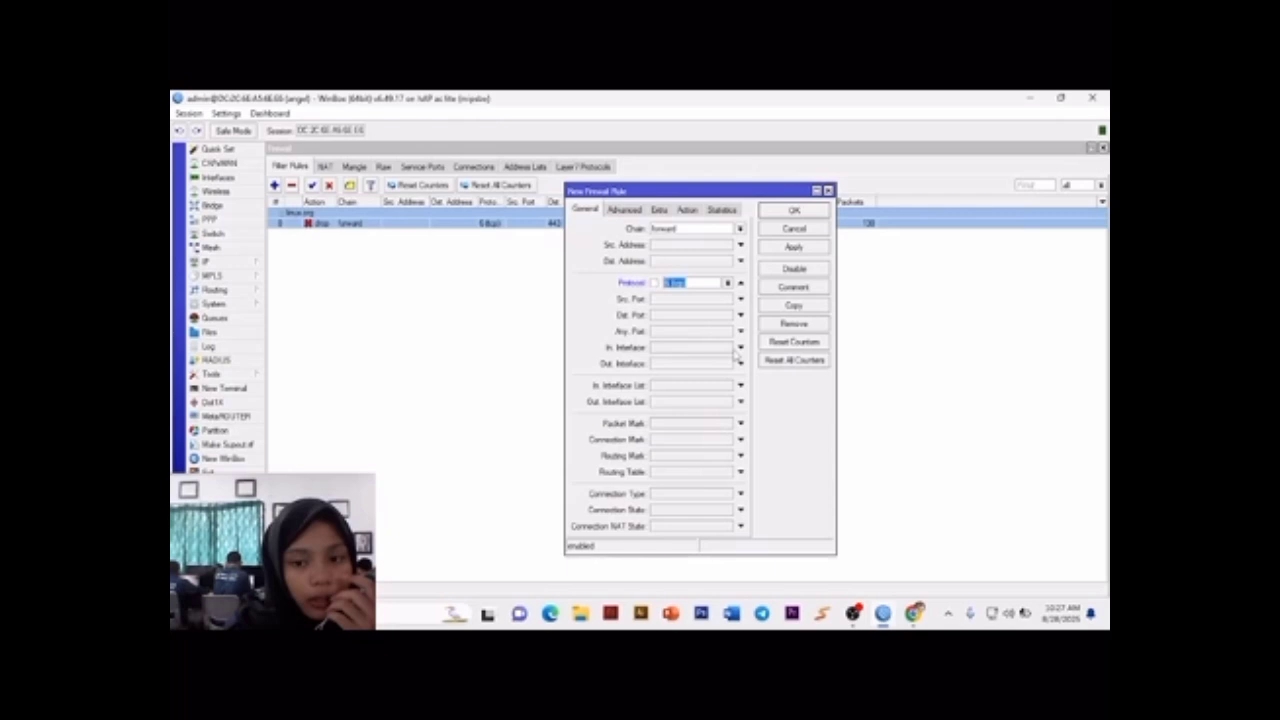
pyautogui.click(740, 347)
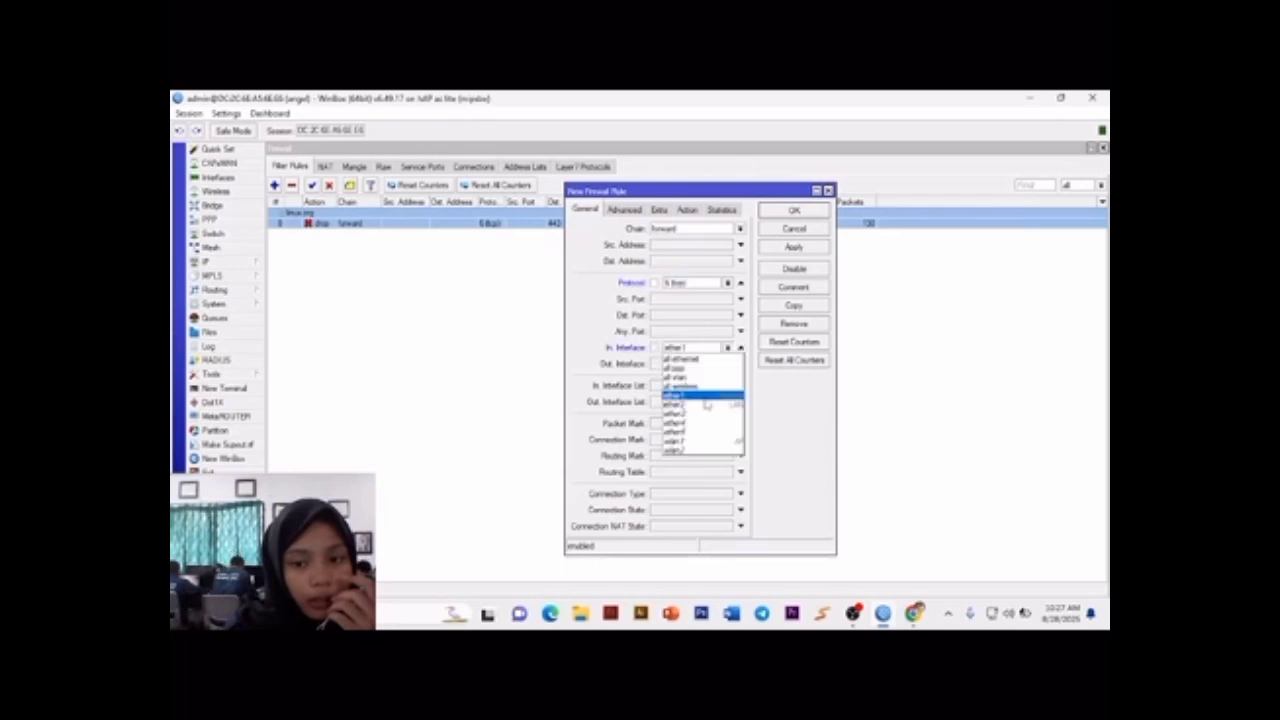
pyautogui.click(706, 404)
pyautogui.click(671, 315)
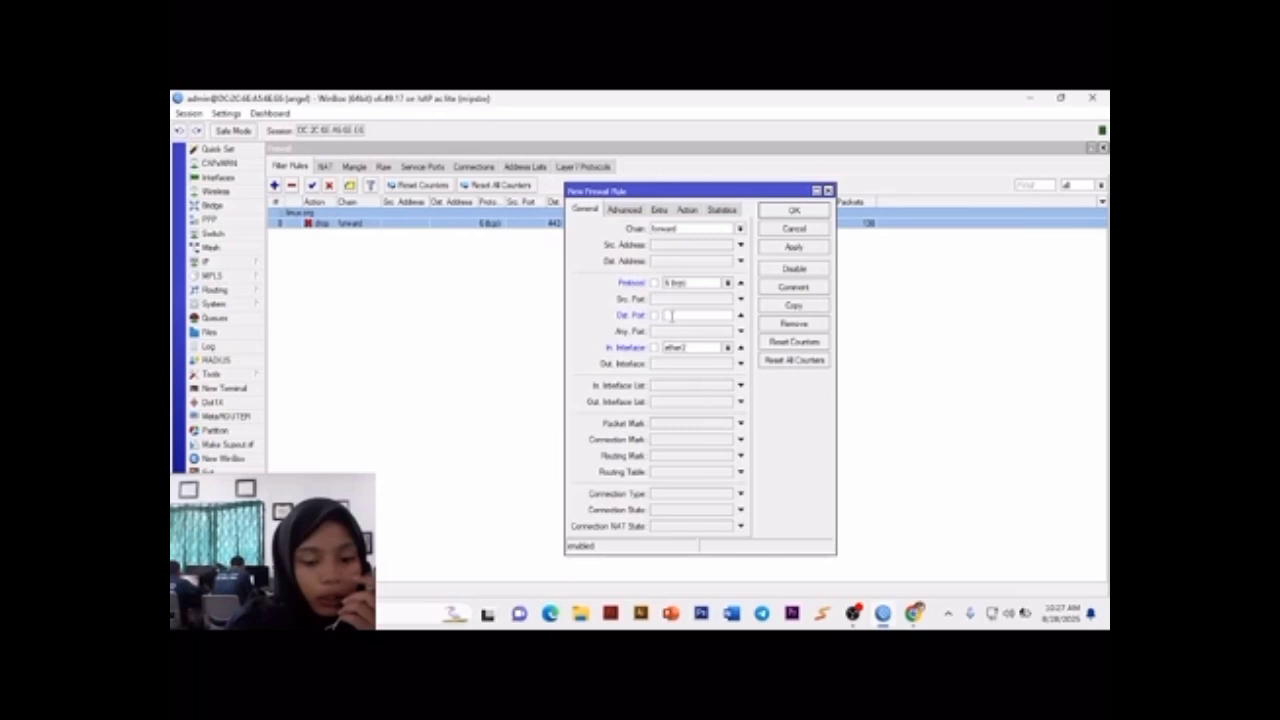
pyautogui.write('443')
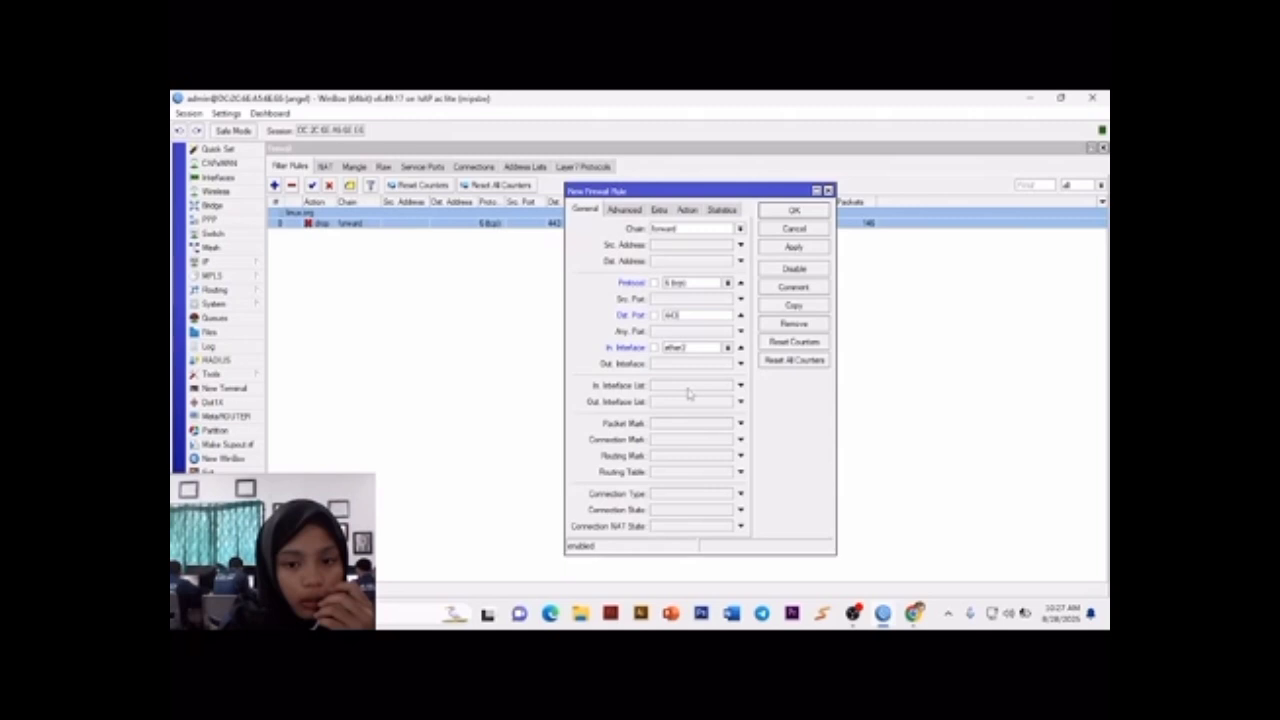
# Step: Set the new filter rule's content match to polibatam.ac.id and its action to drop
pyautogui.click(625, 210)
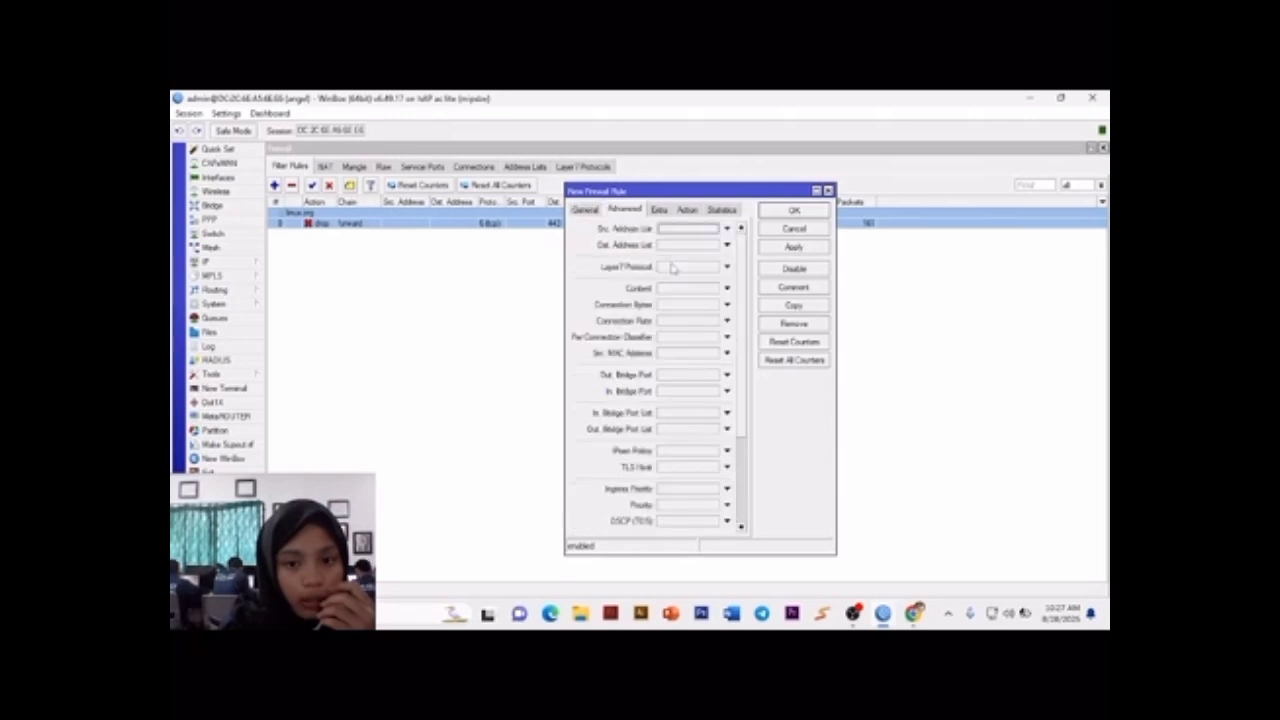
pyautogui.click(700, 288)
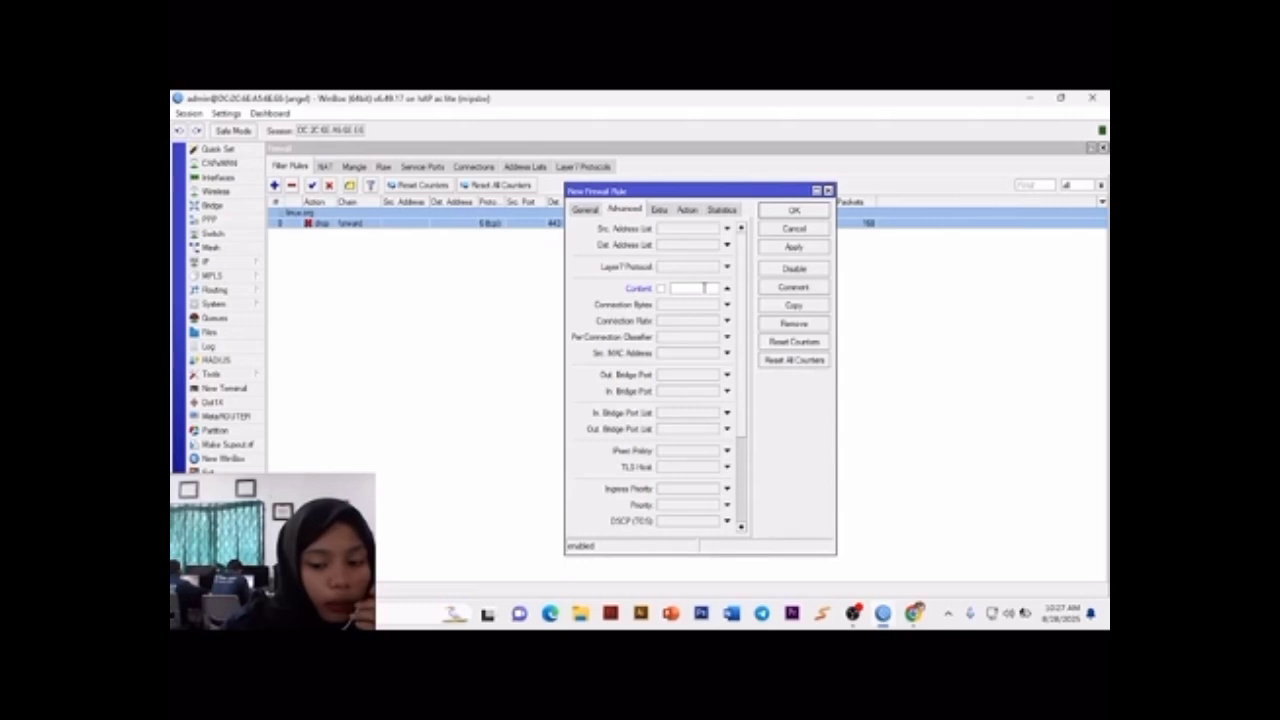
pyautogui.write('redhat')
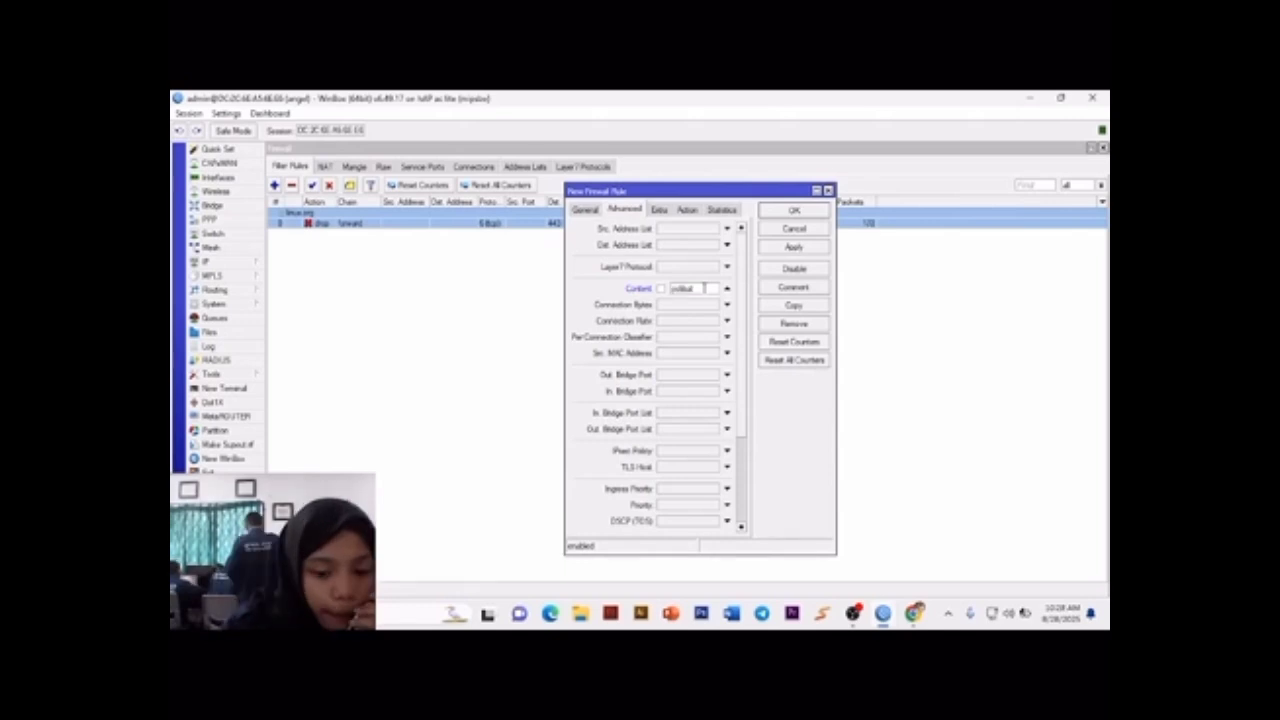
pyautogui.write('am.ac')
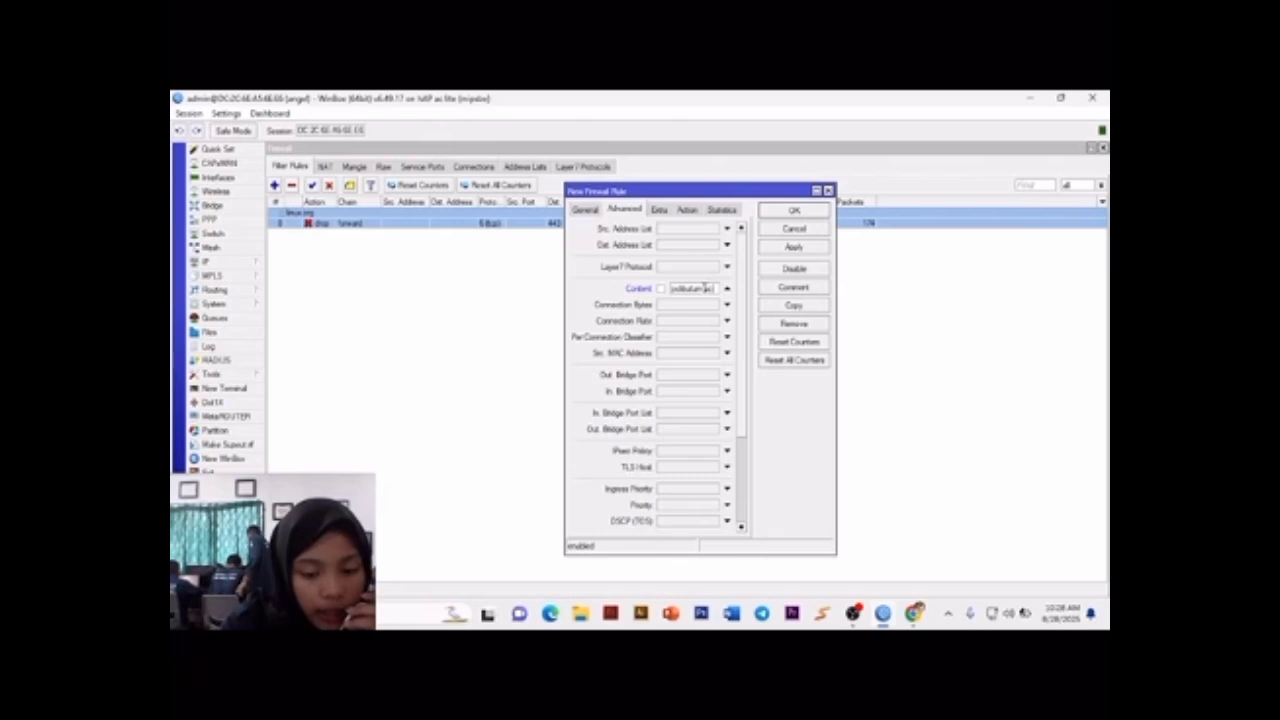
pyautogui.write('.id')
pyautogui.click(687, 210)
pyautogui.click(740, 229)
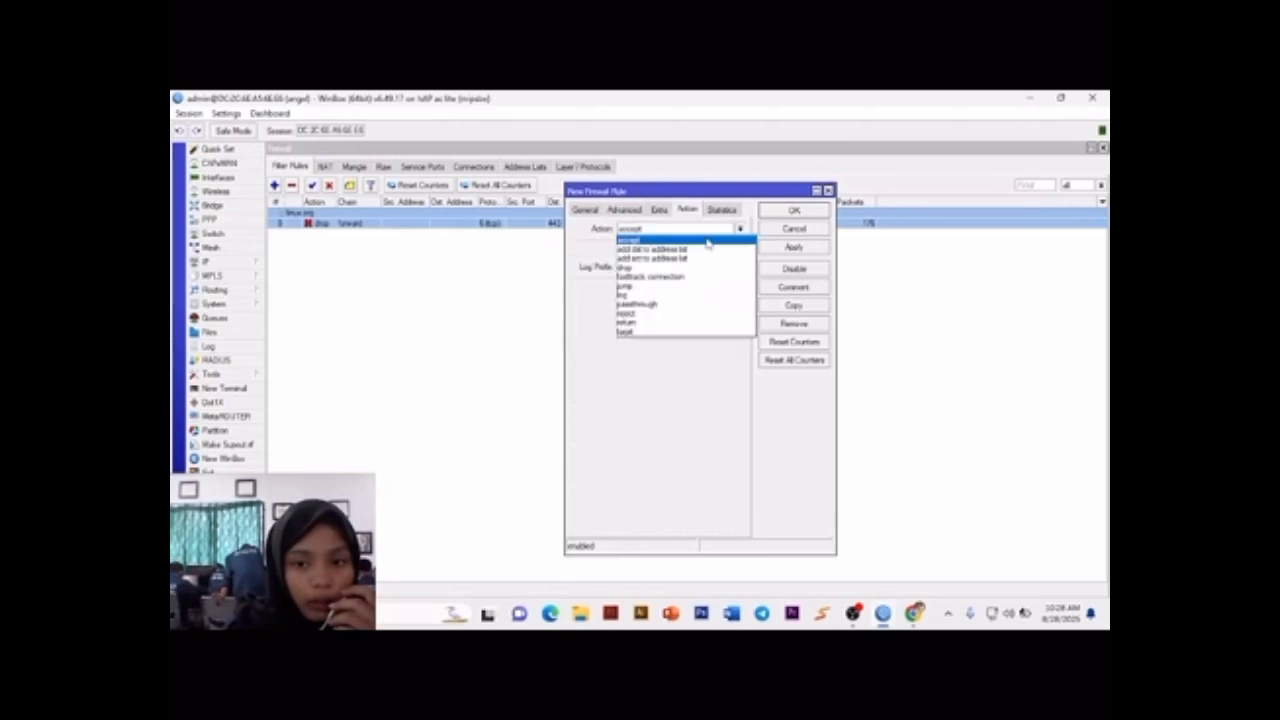
pyautogui.click(720, 264)
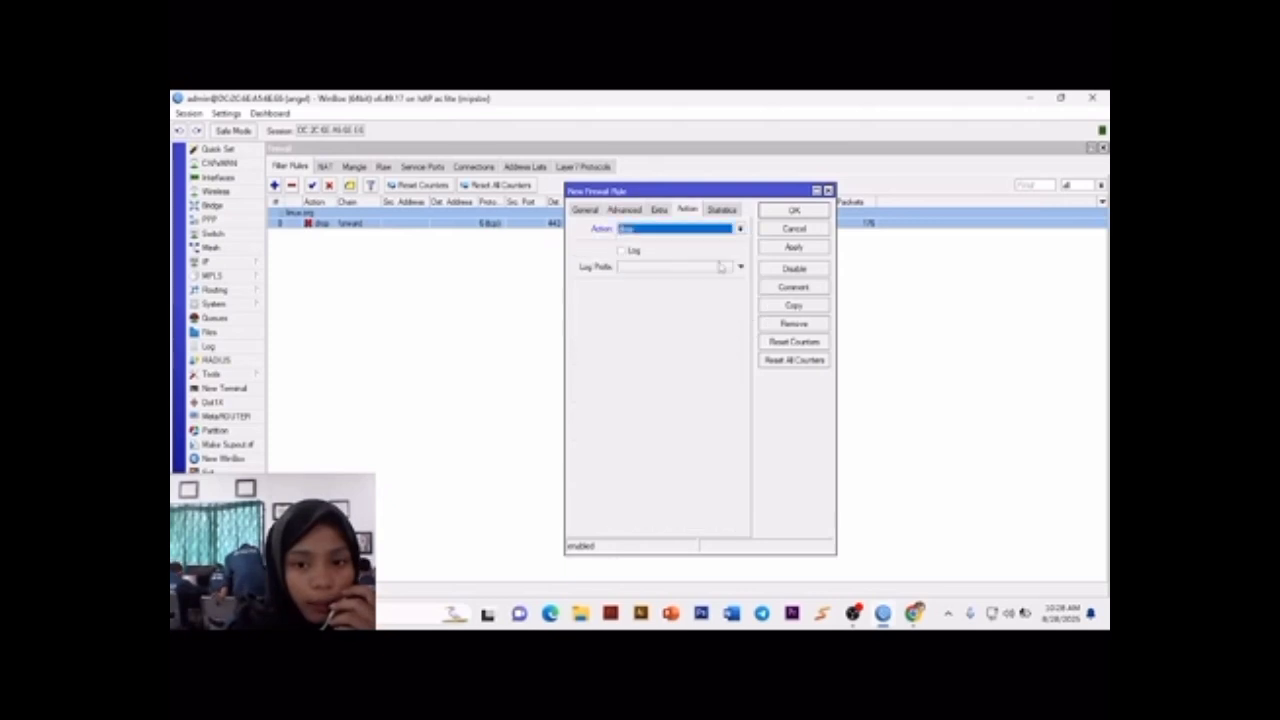
# Step: Add the comment polibatam.ac.id to the new filter rule
pyautogui.click(793, 287)
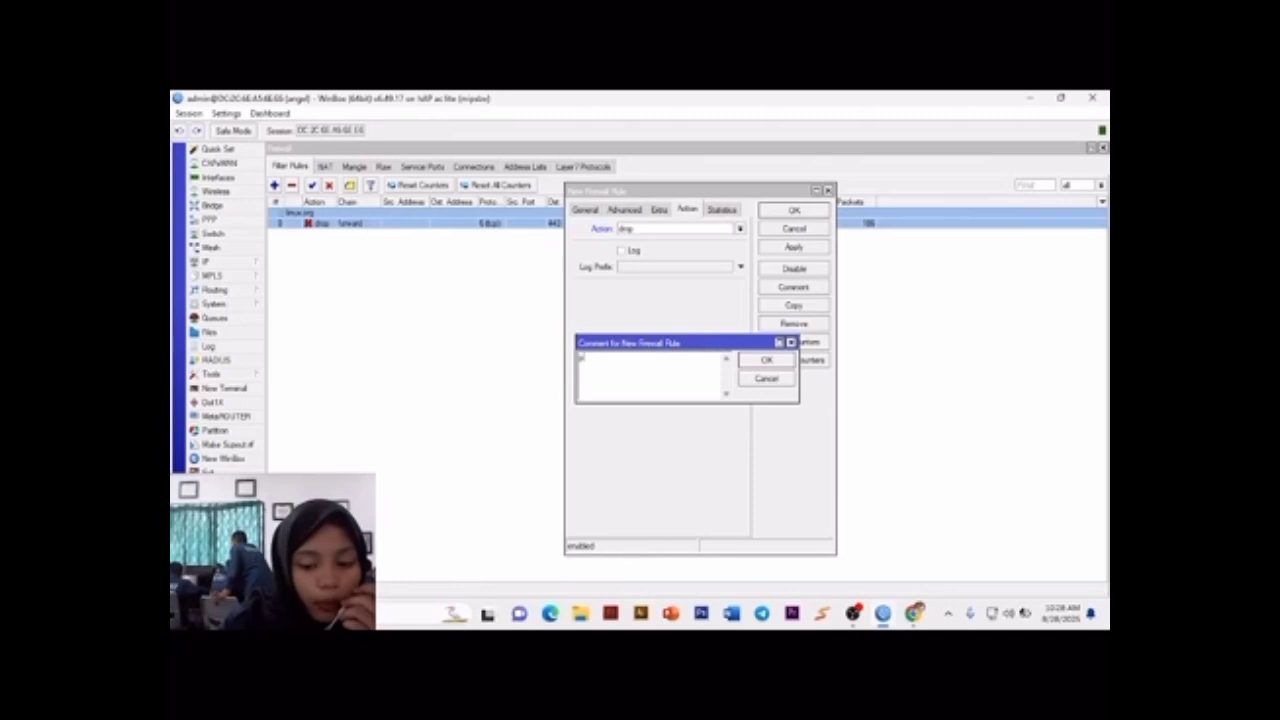
pyautogui.write('polibat')
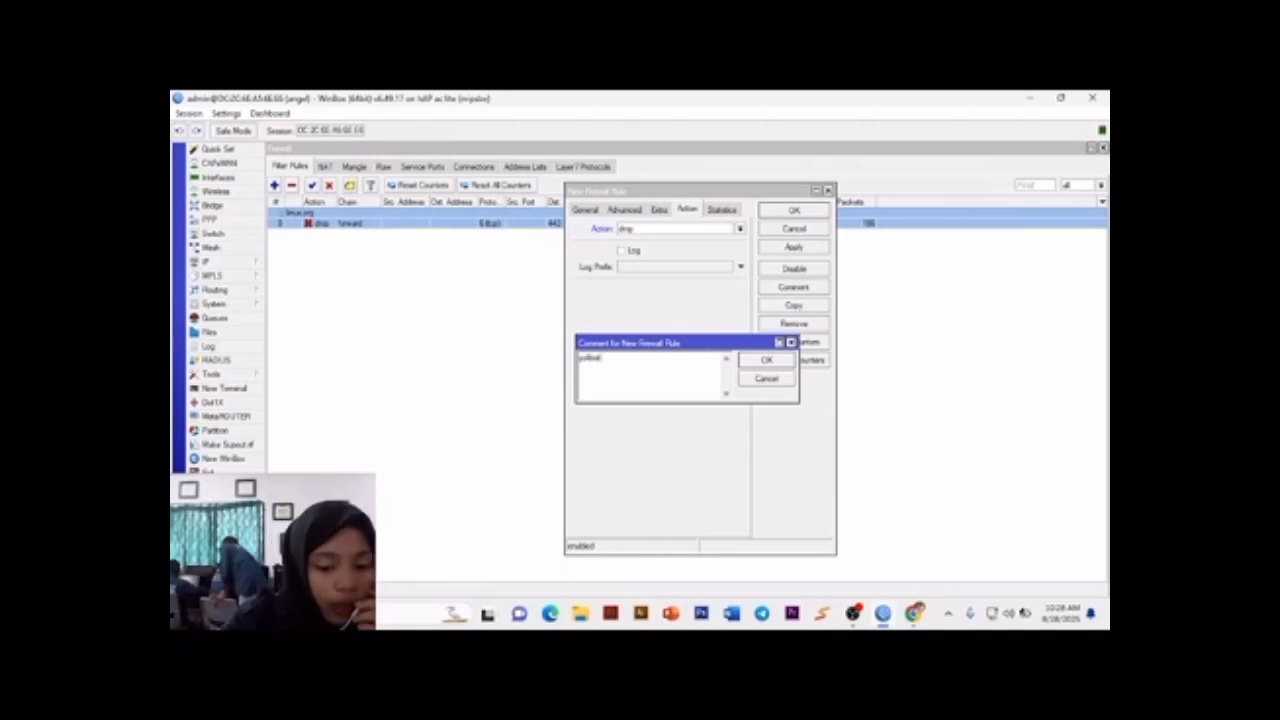
pyautogui.write('a')
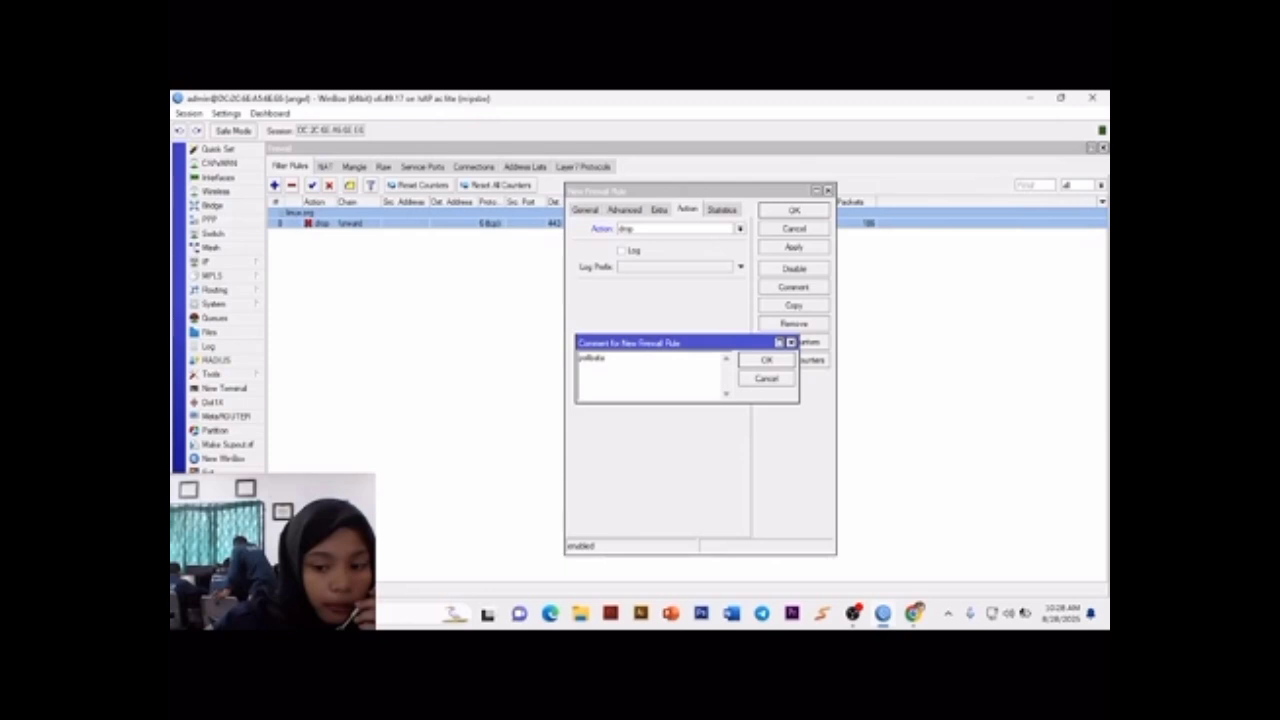
pyautogui.write('m as')
pyautogui.write('id')
pyautogui.click(622, 363)
pyautogui.press('BackSpace')
pyautogui.write('c.id')
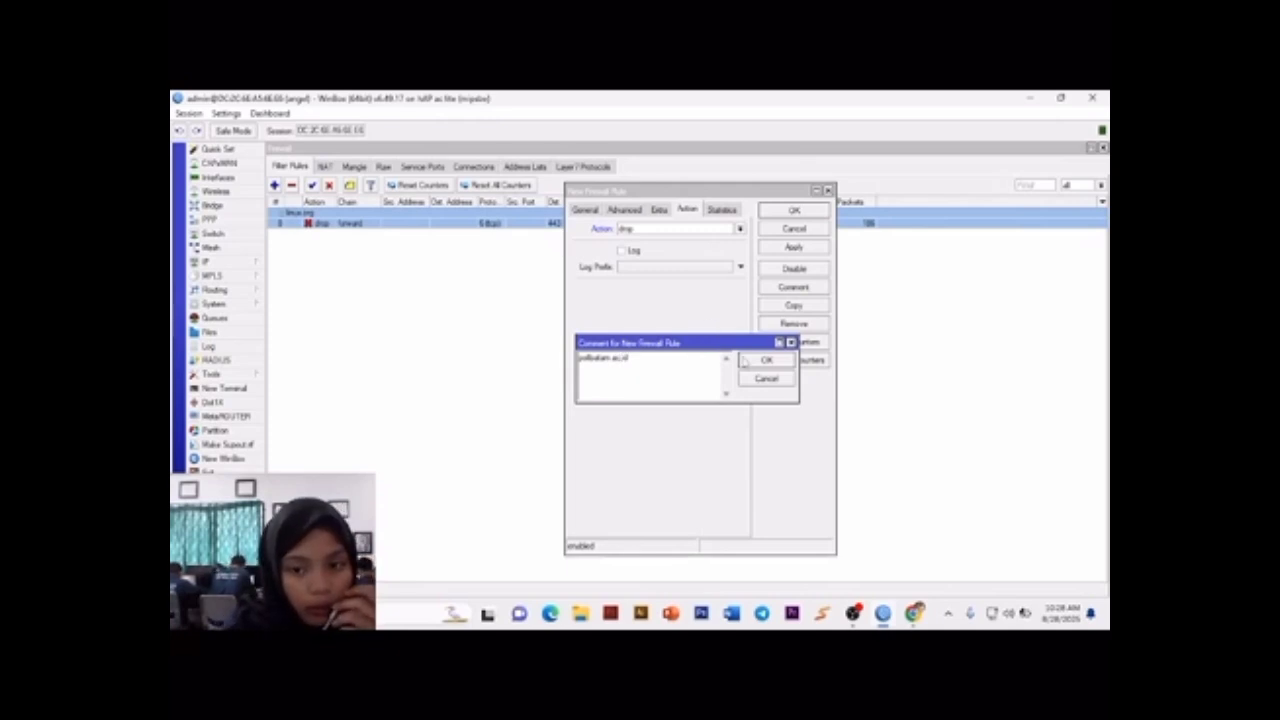
pyautogui.click(762, 360)
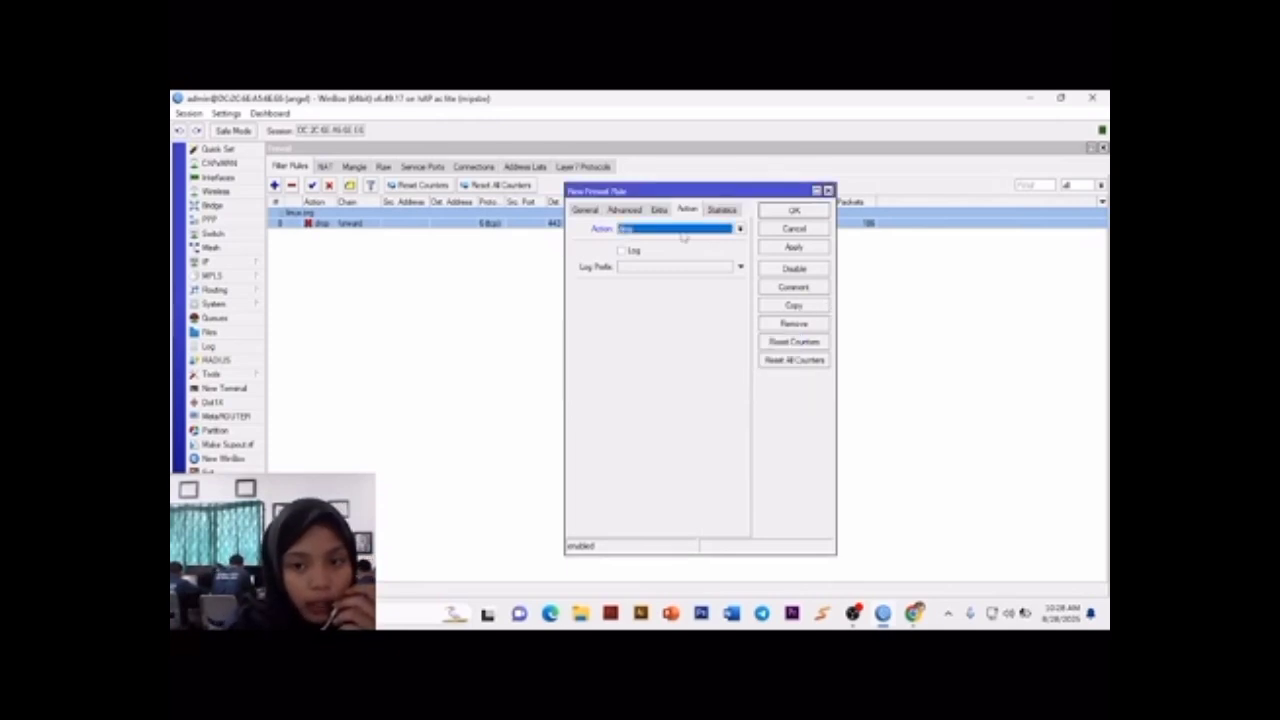
pyautogui.click(625, 210)
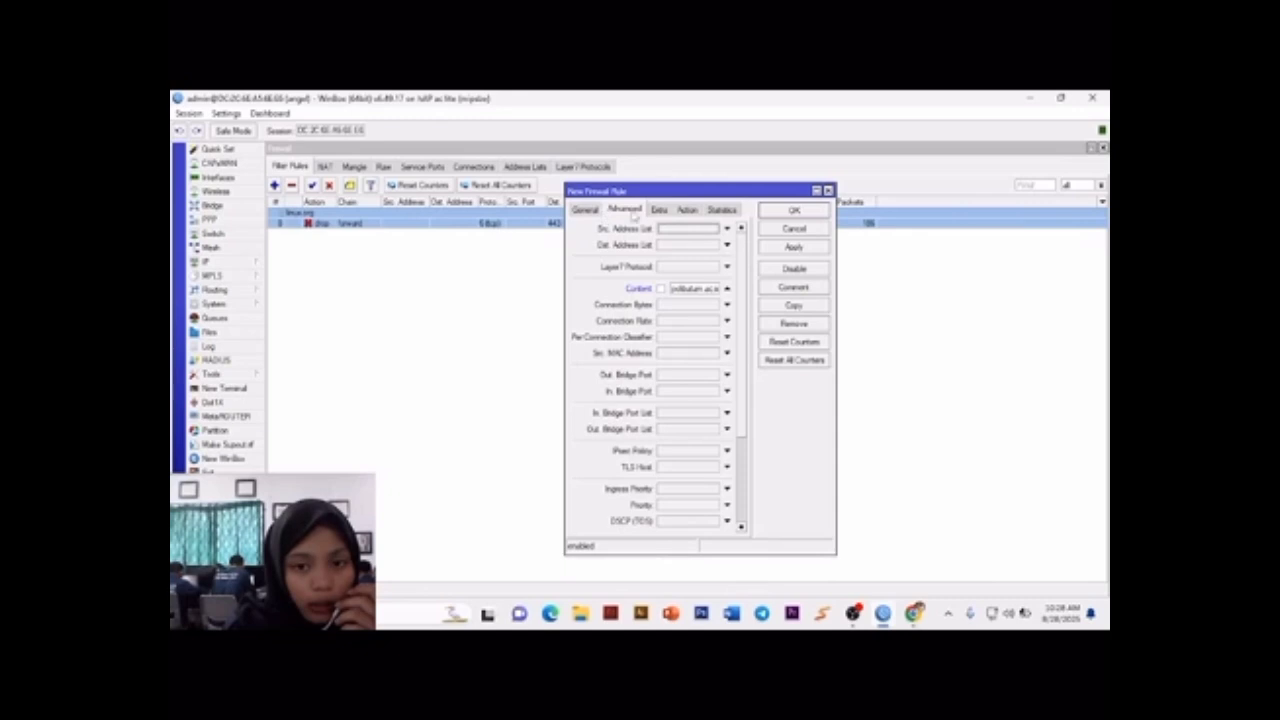
pyautogui.click(588, 210)
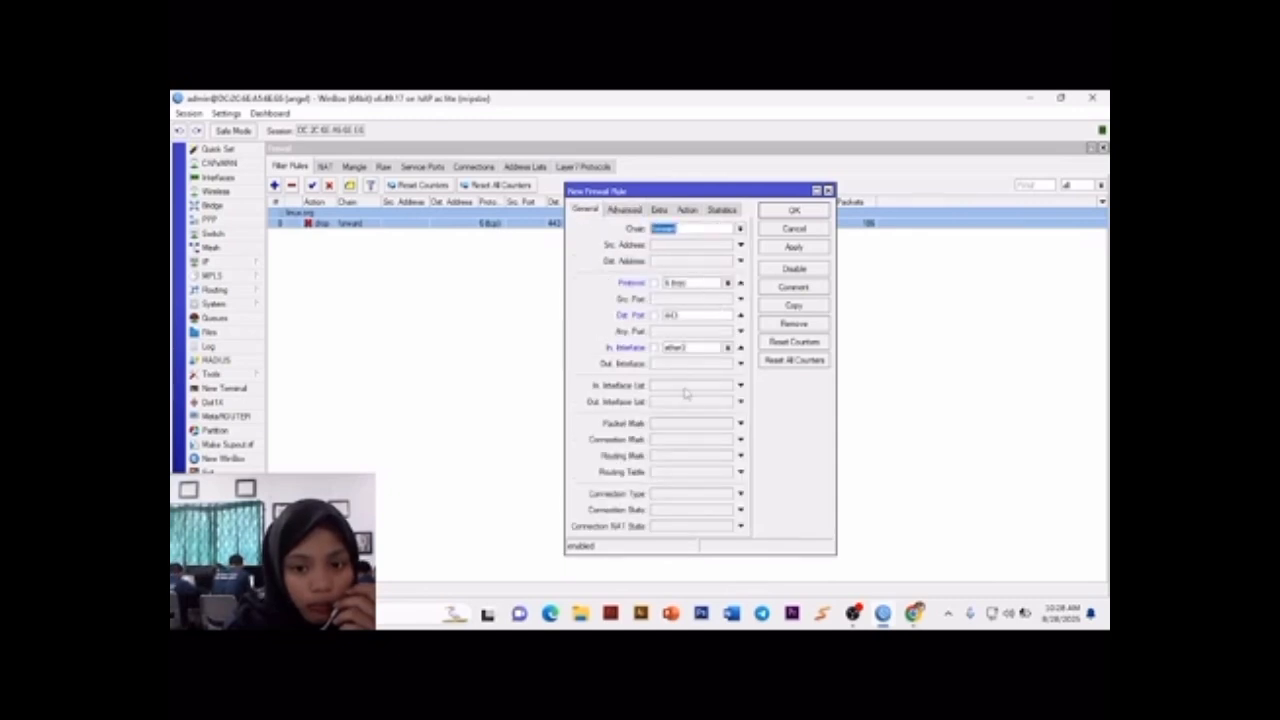
pyautogui.click(727, 348)
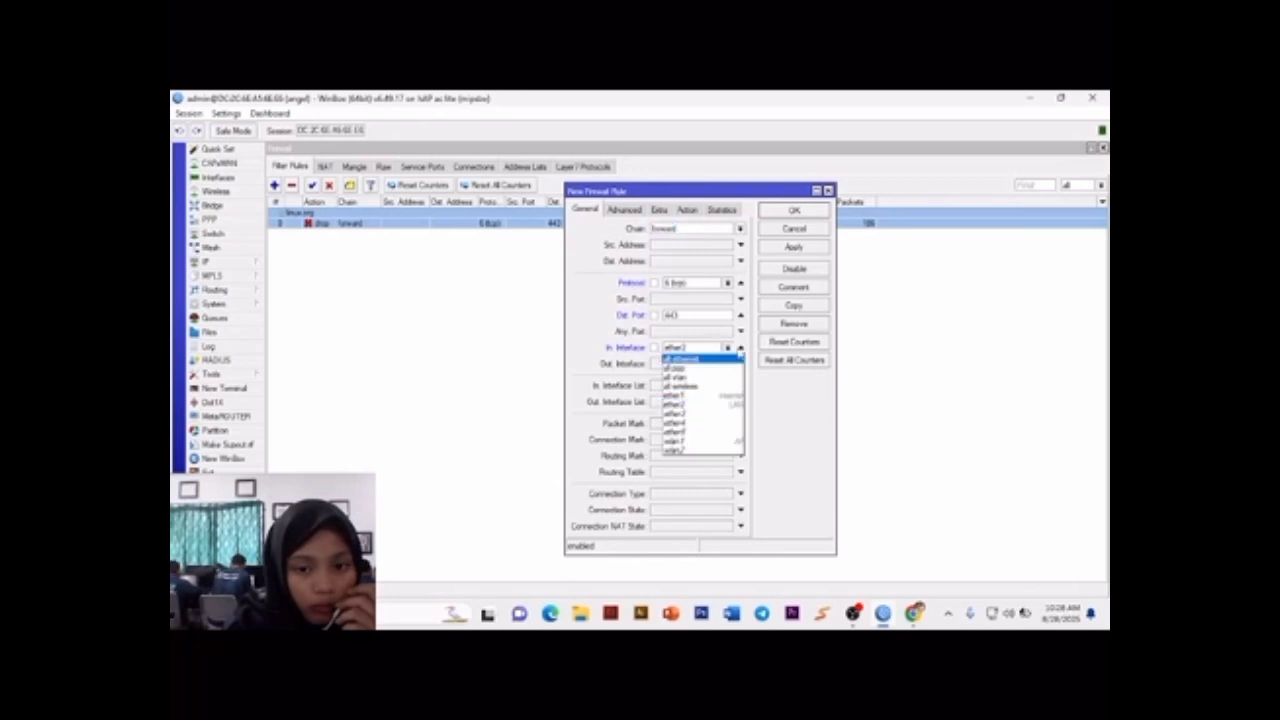
pyautogui.click(740, 347)
pyautogui.click(740, 386)
pyautogui.click(727, 386)
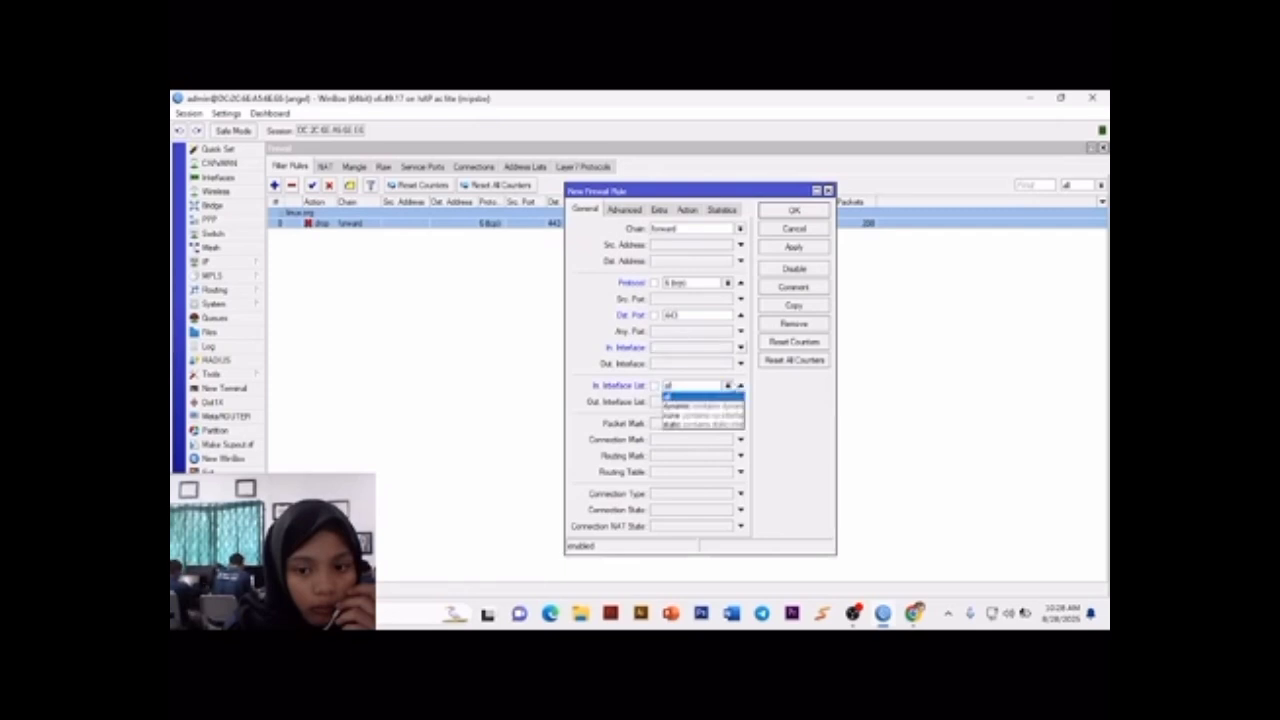
pyautogui.click(739, 387)
pyautogui.click(740, 386)
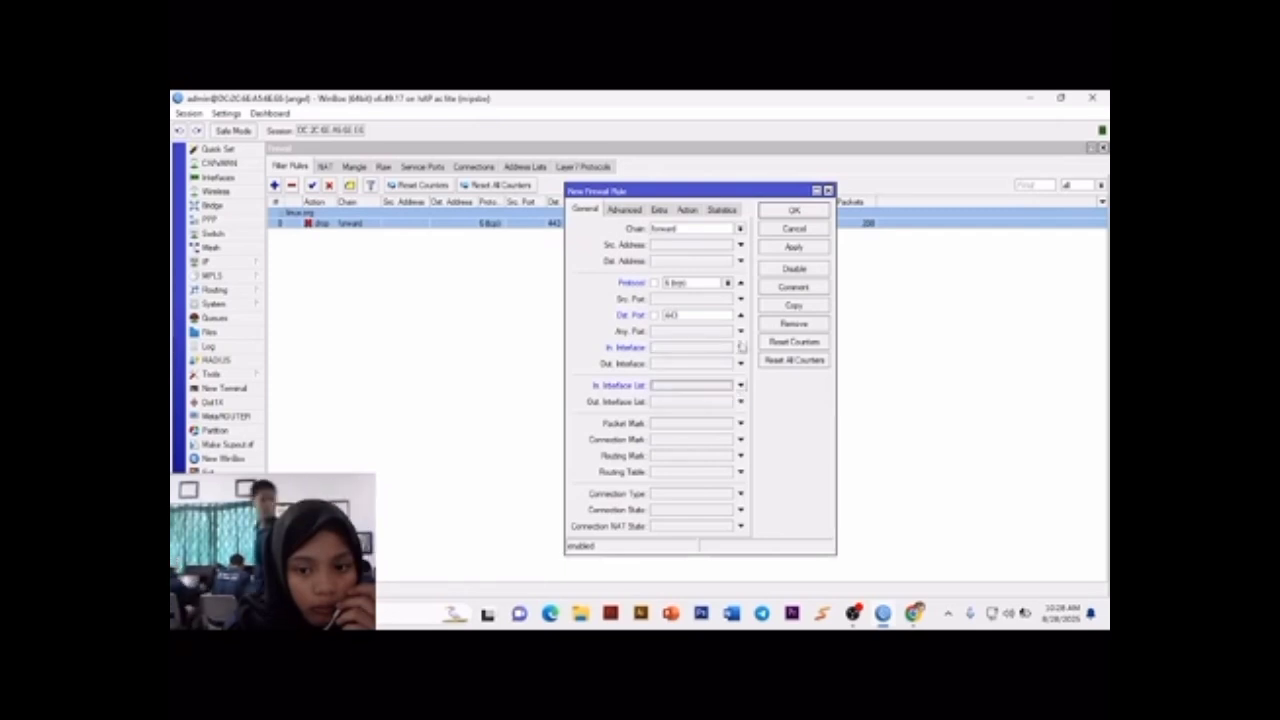
pyautogui.click(740, 347)
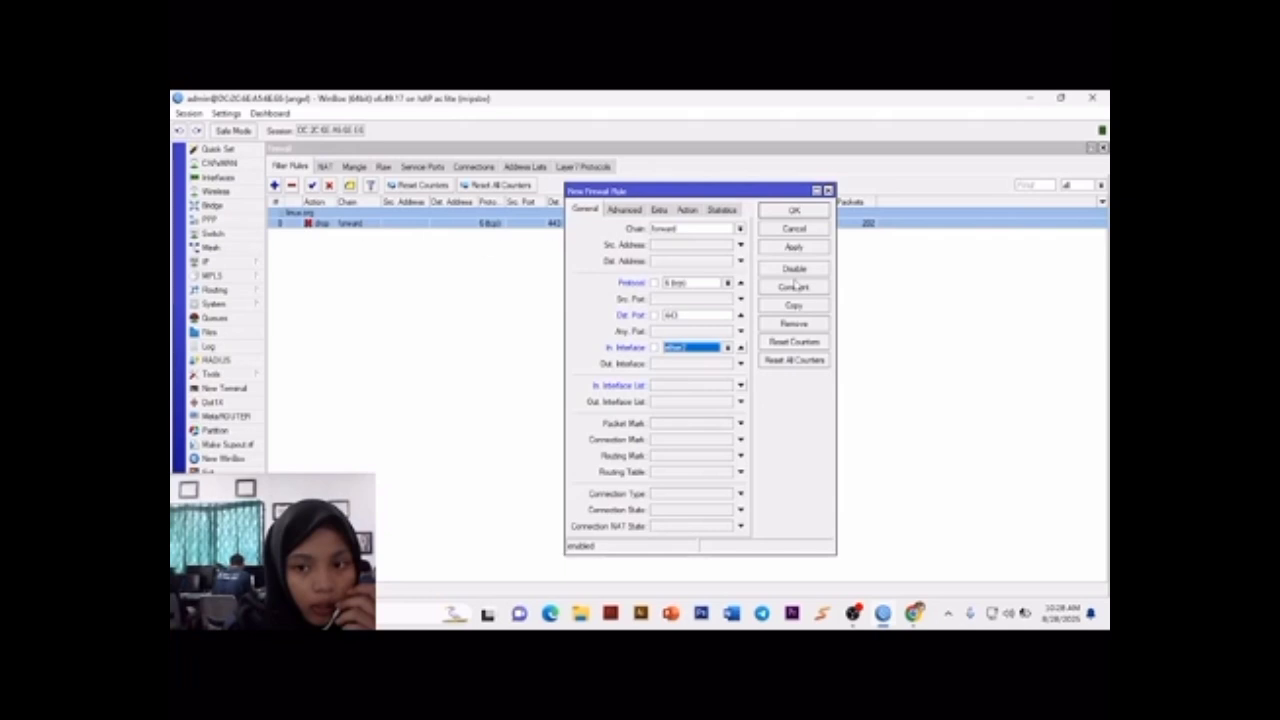
# Step: Save the polibatam.ac.id rule and select it in the filter rules list
pyautogui.click(794, 211)
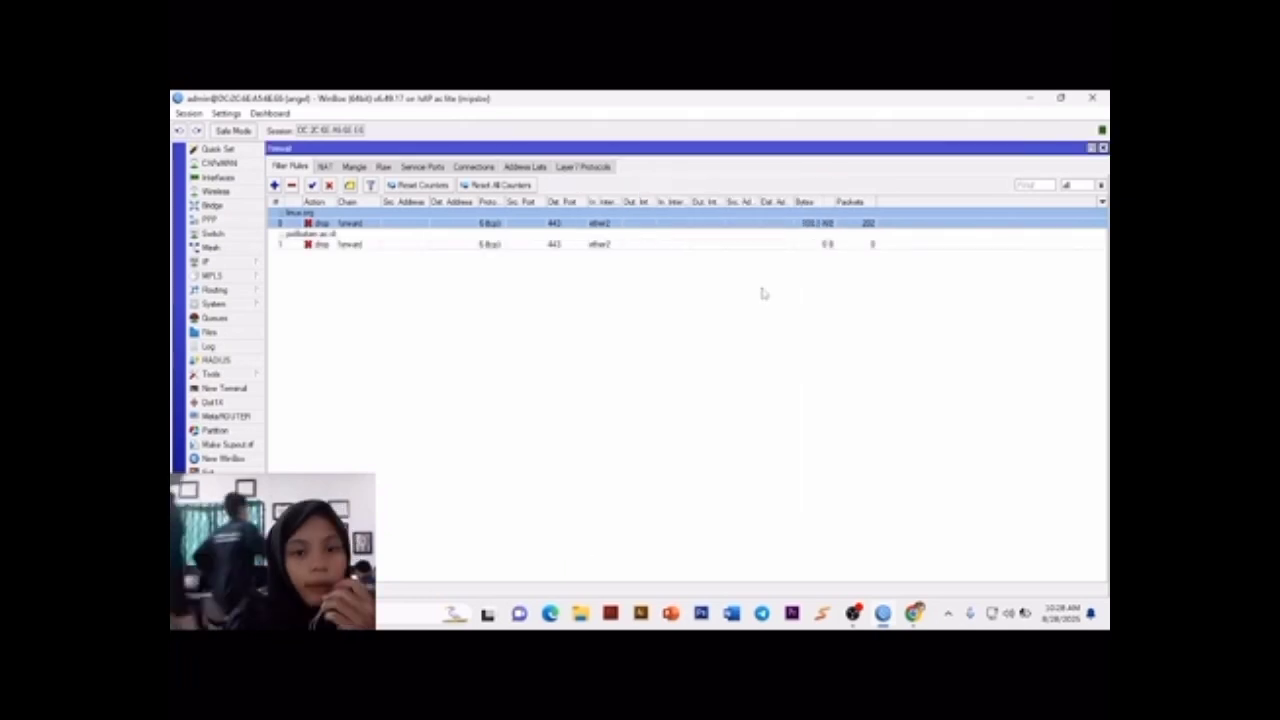
pyautogui.click(554, 246)
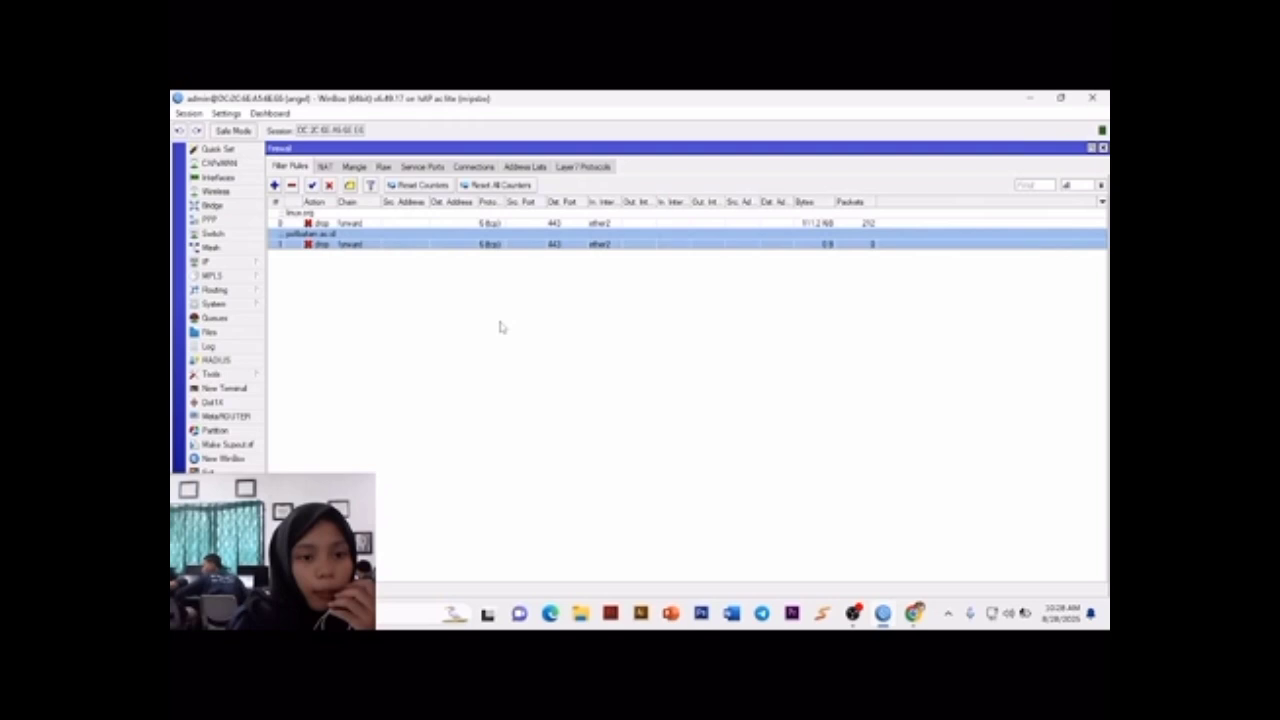
pyautogui.click(914, 613)
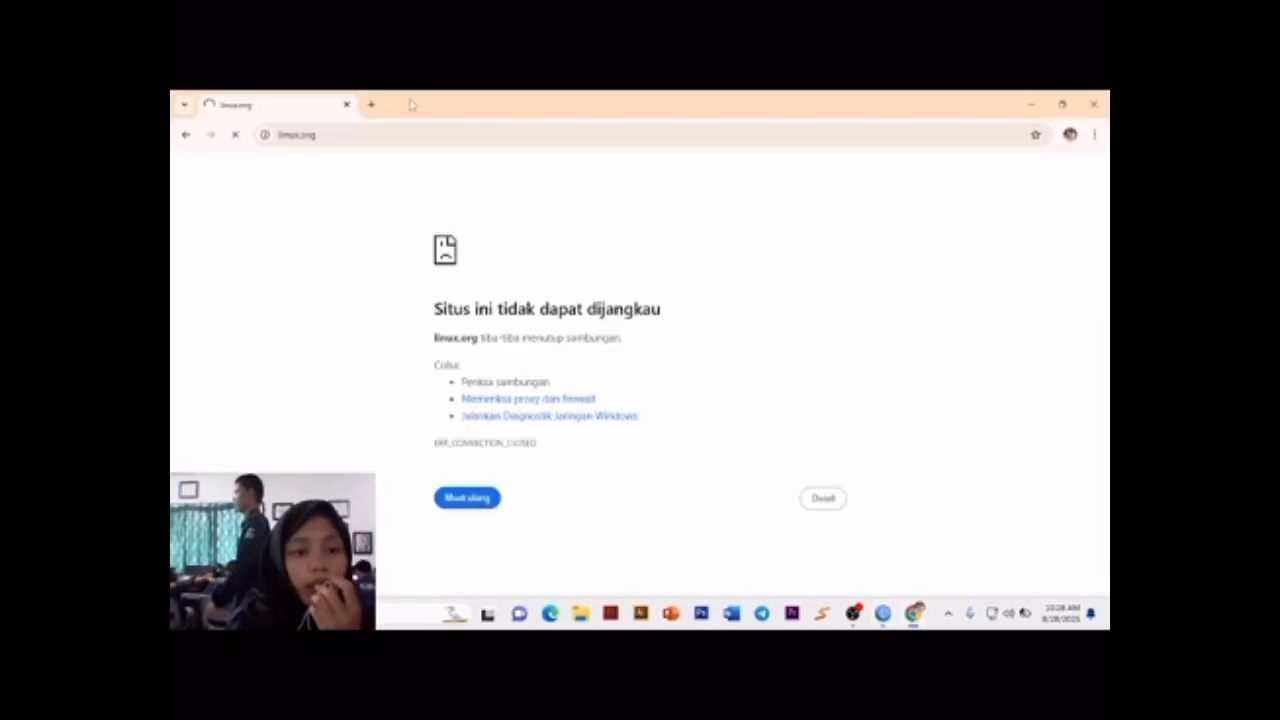
pyautogui.click(371, 104)
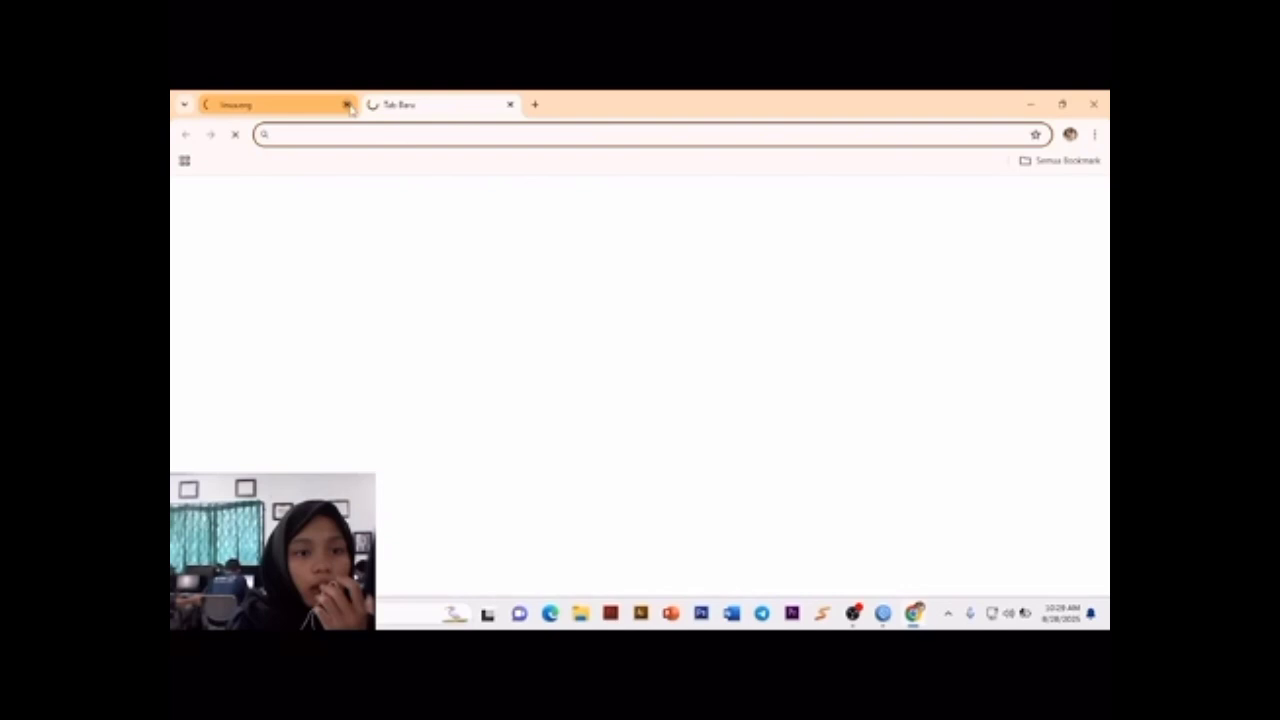
pyautogui.click(346, 104)
pyautogui.write('poli')
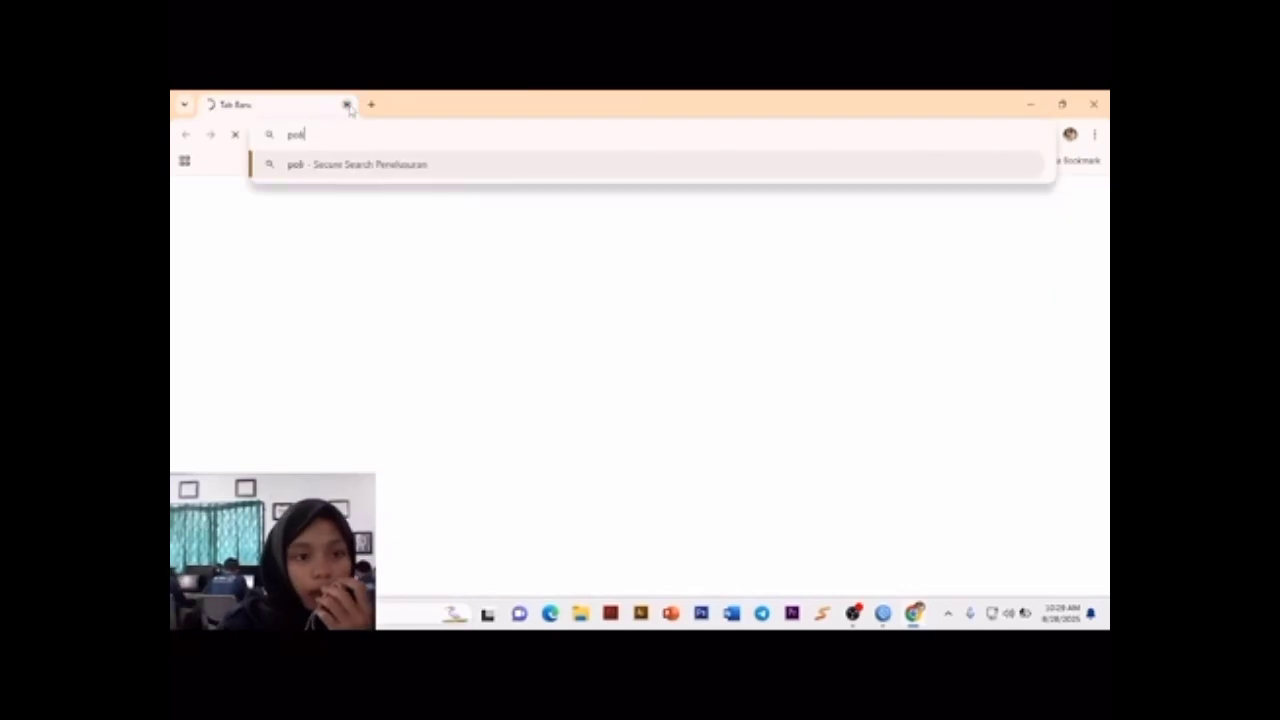
pyautogui.write('ba')
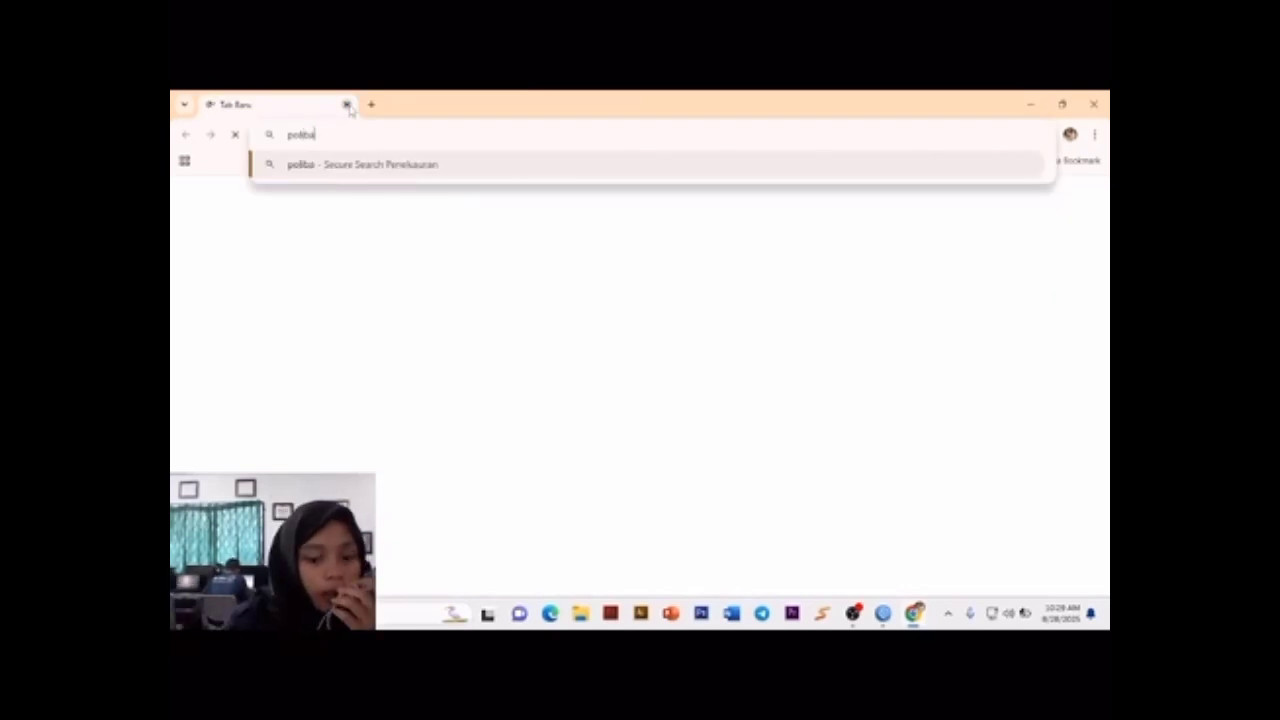
pyautogui.write('tam')
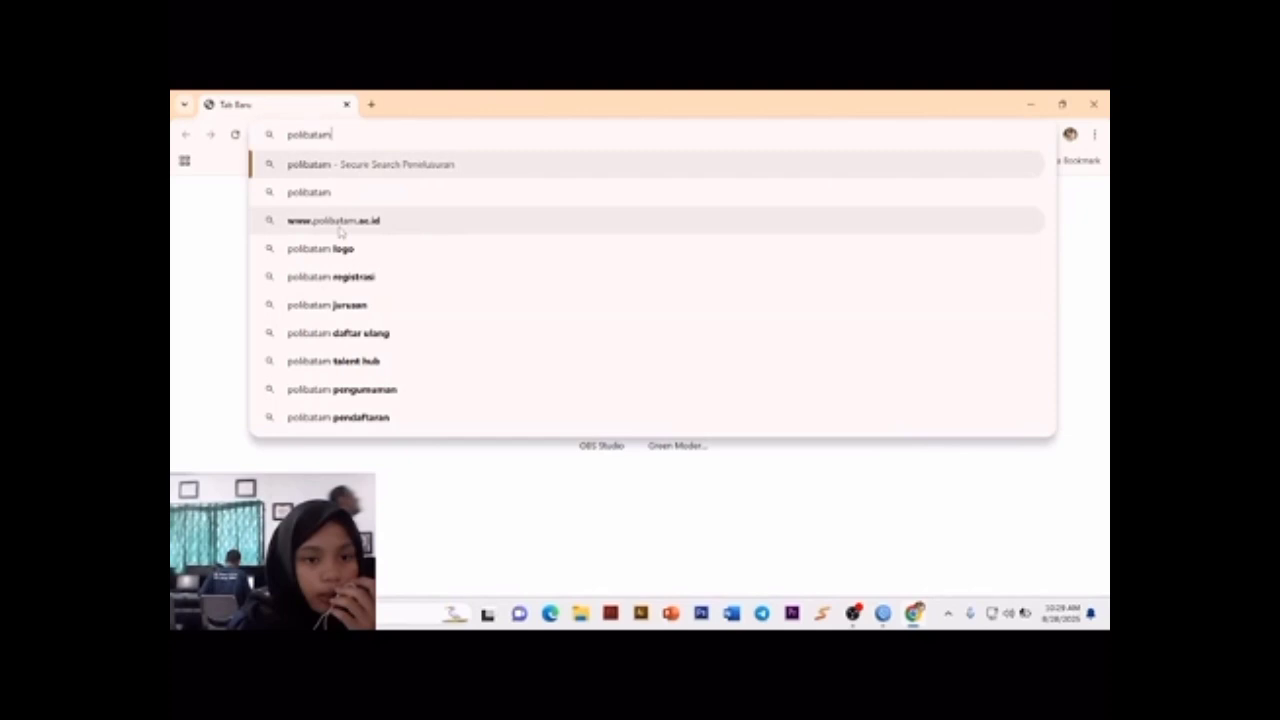
pyautogui.click(340, 222)
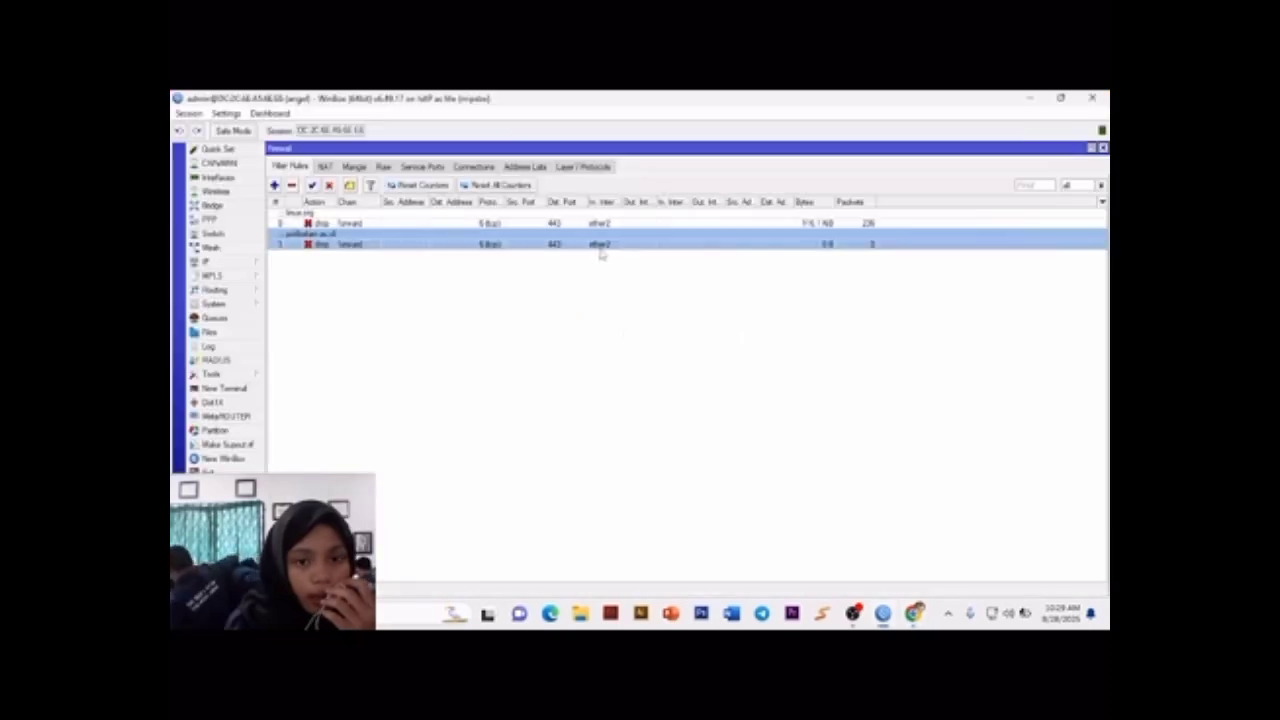
# Step: Check the traffic statistics of the polibatam.ac.id filter rule, close the rule, and switch to Google Chrome to observe the test page
pyautogui.doubleClick(601, 250)
pyautogui.click(724, 210)
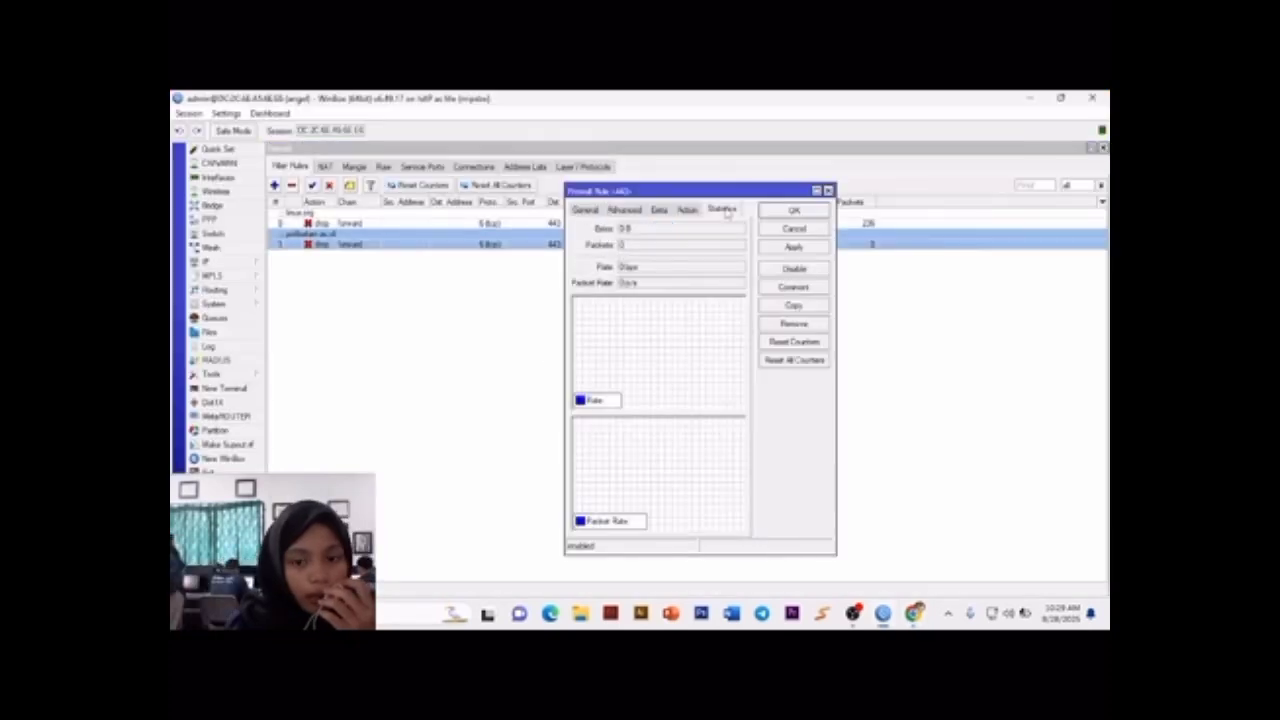
pyautogui.click(794, 210)
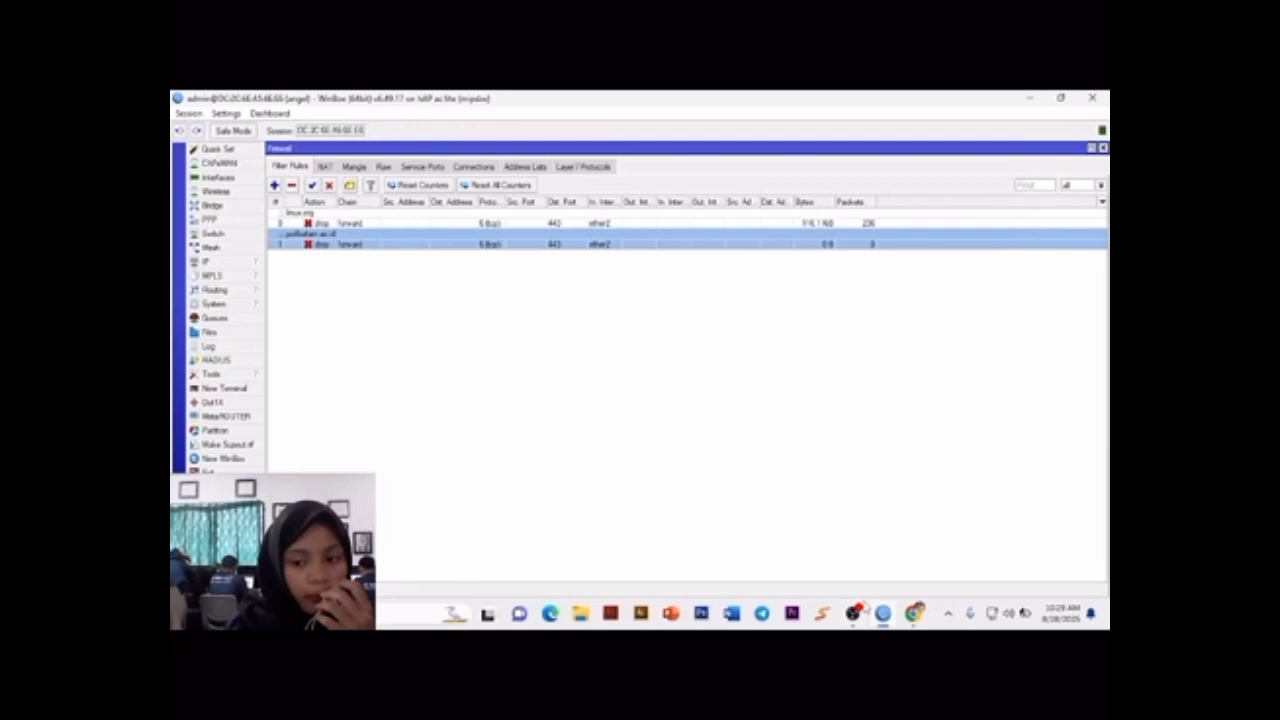
pyautogui.click(883, 614)
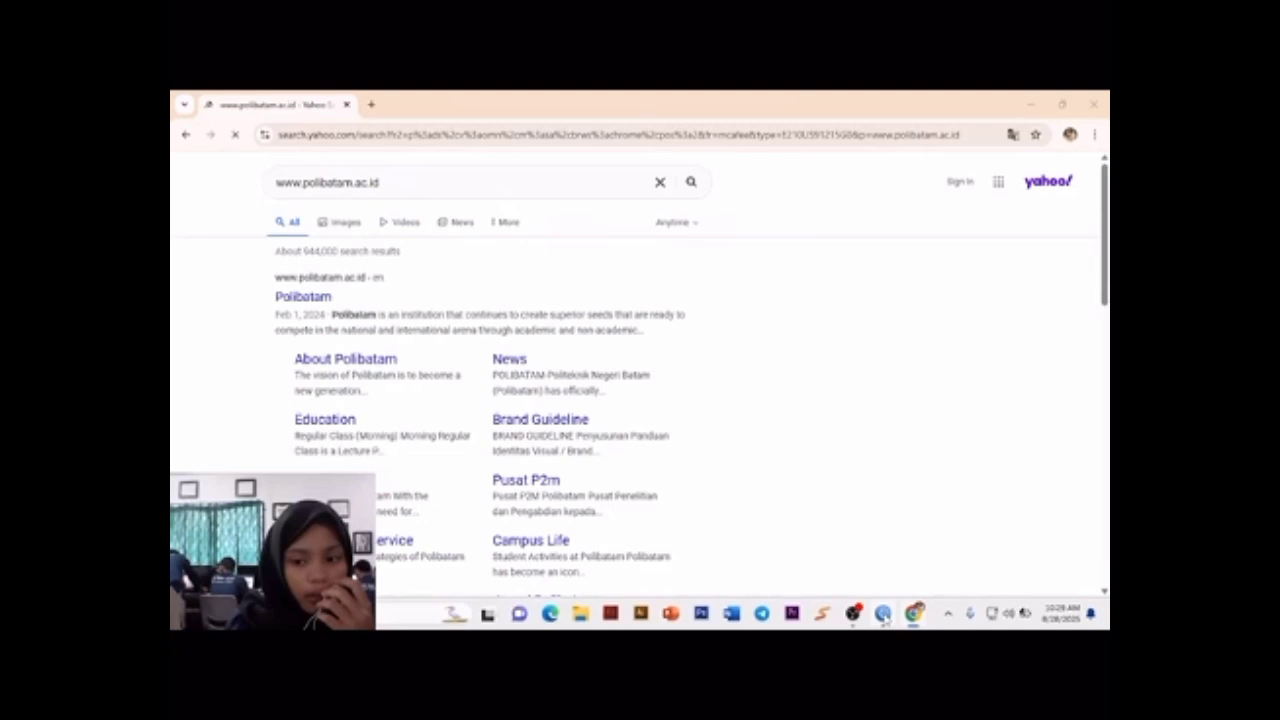
# Step: Switch back to WinBox and check the content match in the polibatam.ac.id rule's advanced settings
pyautogui.click(883, 614)
pyautogui.click(624, 209)
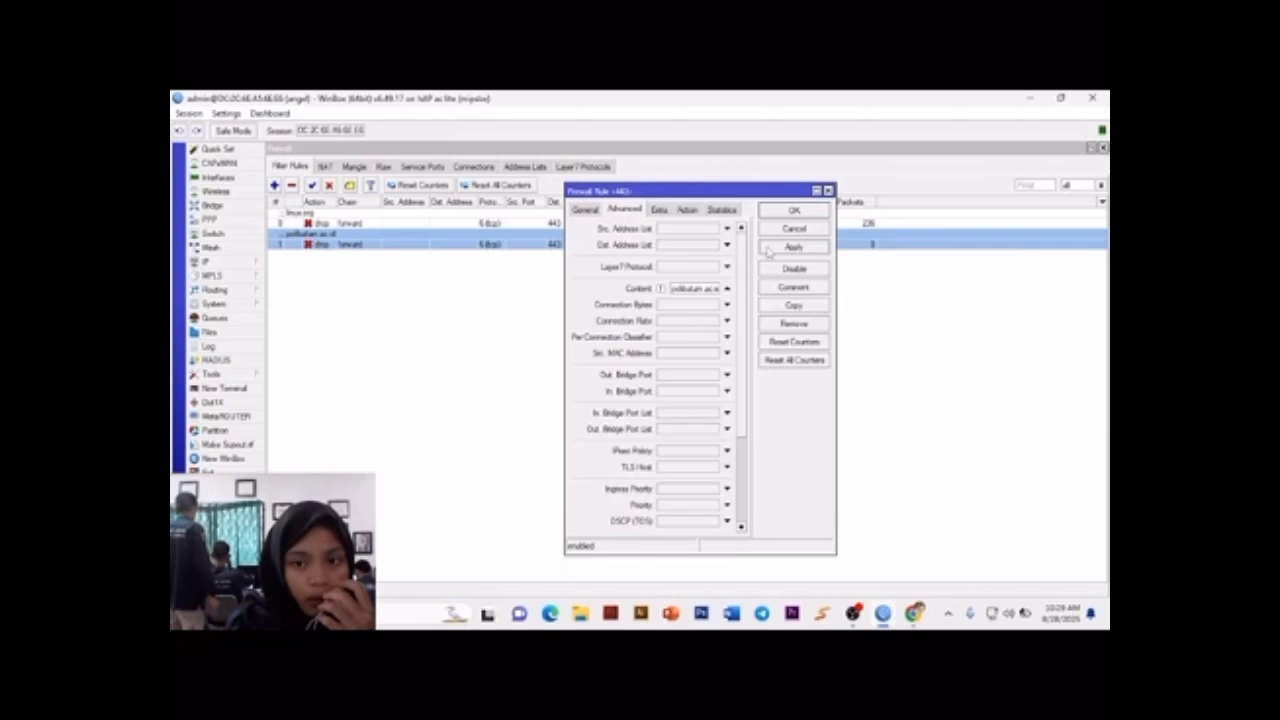
pyautogui.click(566, 242)
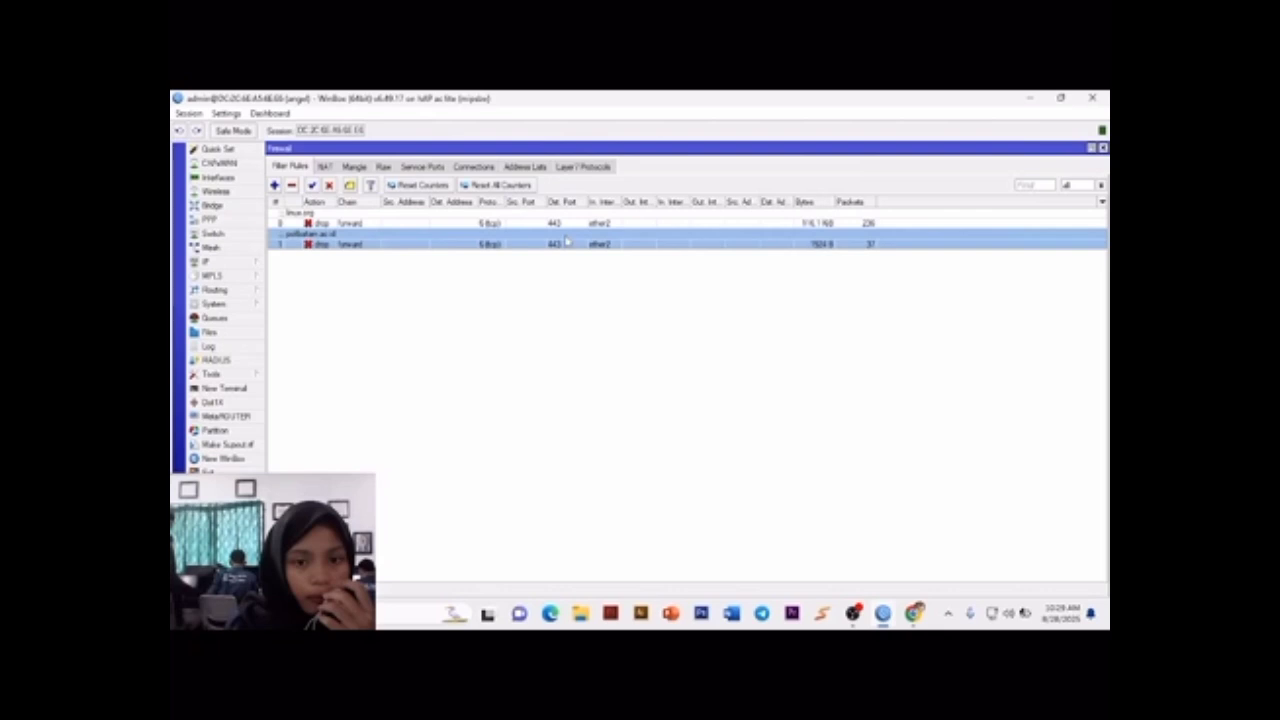
# Step: Reopen the polibatam.ac.id rule, review its content match and traffic statistics, and close it
pyautogui.doubleClick(566, 241)
pyautogui.click(624, 209)
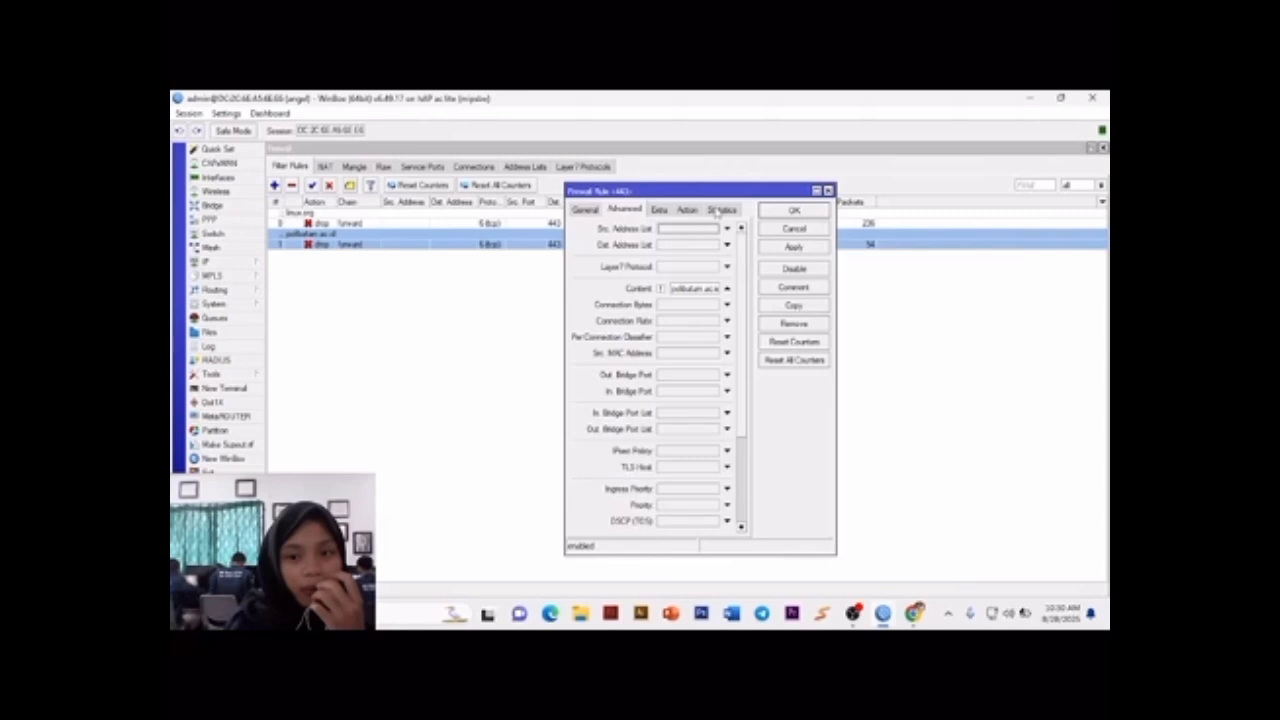
pyautogui.click(720, 210)
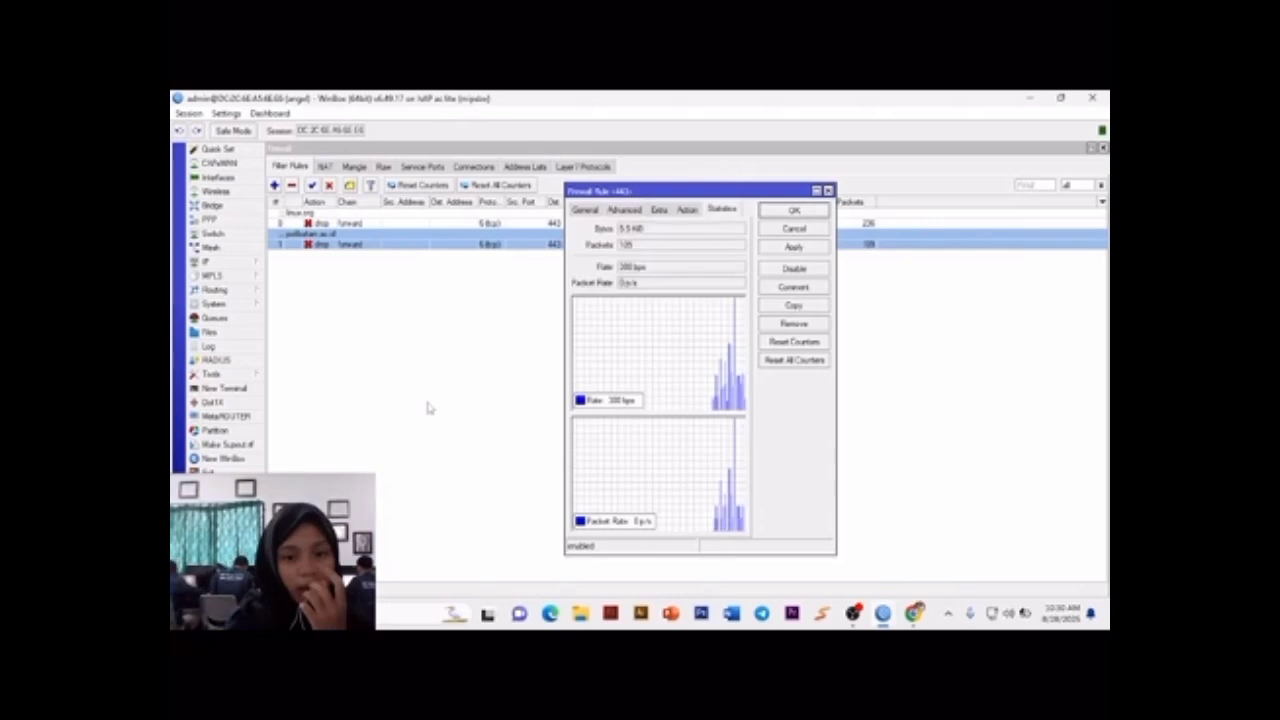
pyautogui.click(794, 210)
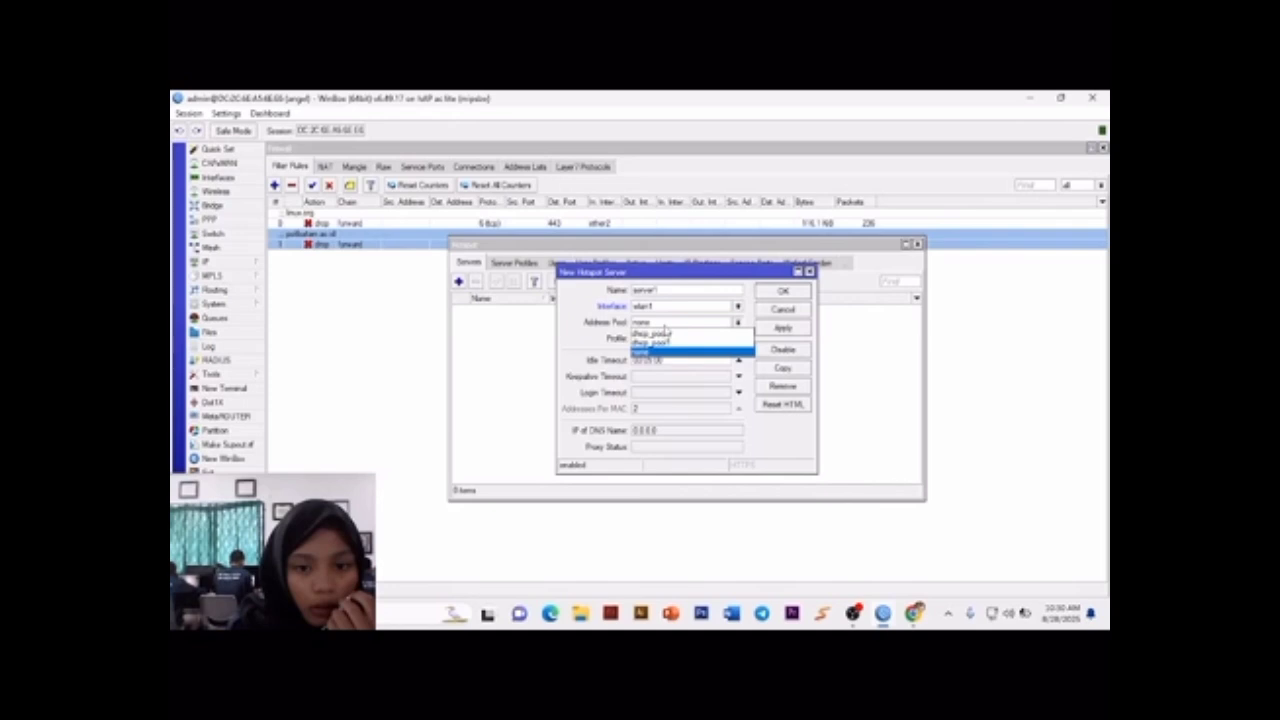
# Step: Add hotspot server server1 on wlan1 with address pool none and the default profile
pyautogui.click(665, 349)
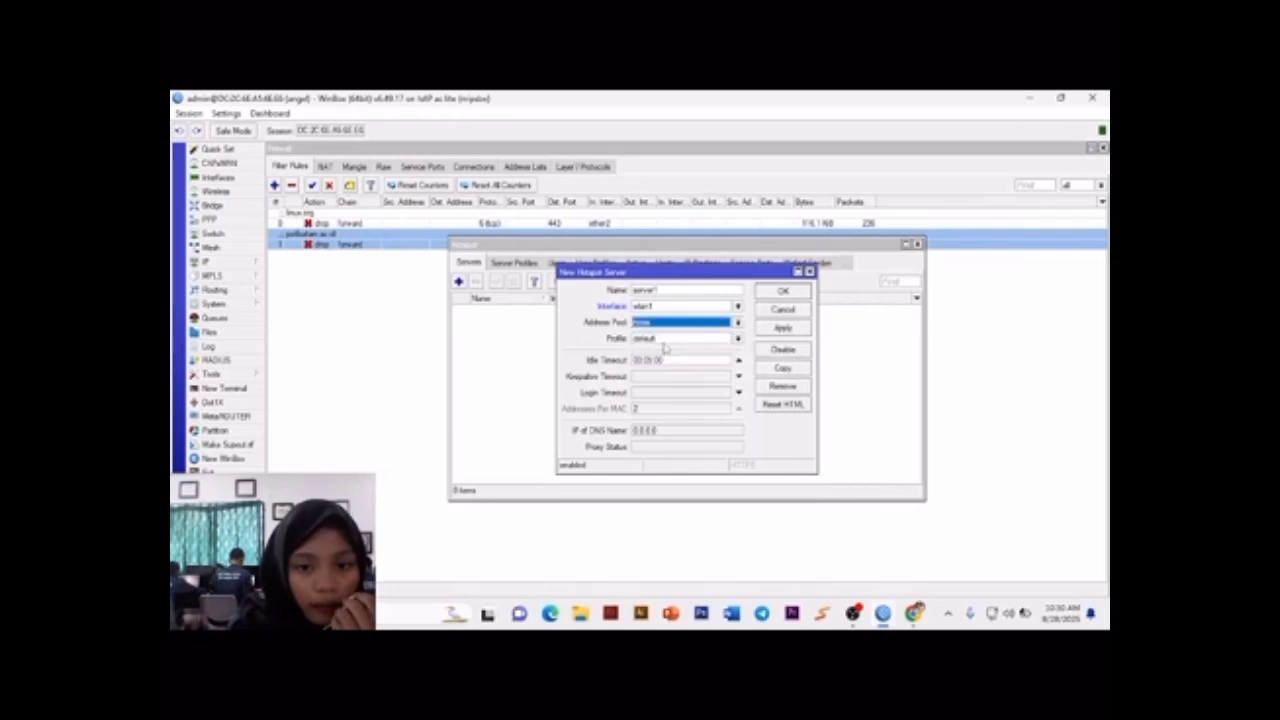
pyautogui.press('Tab')
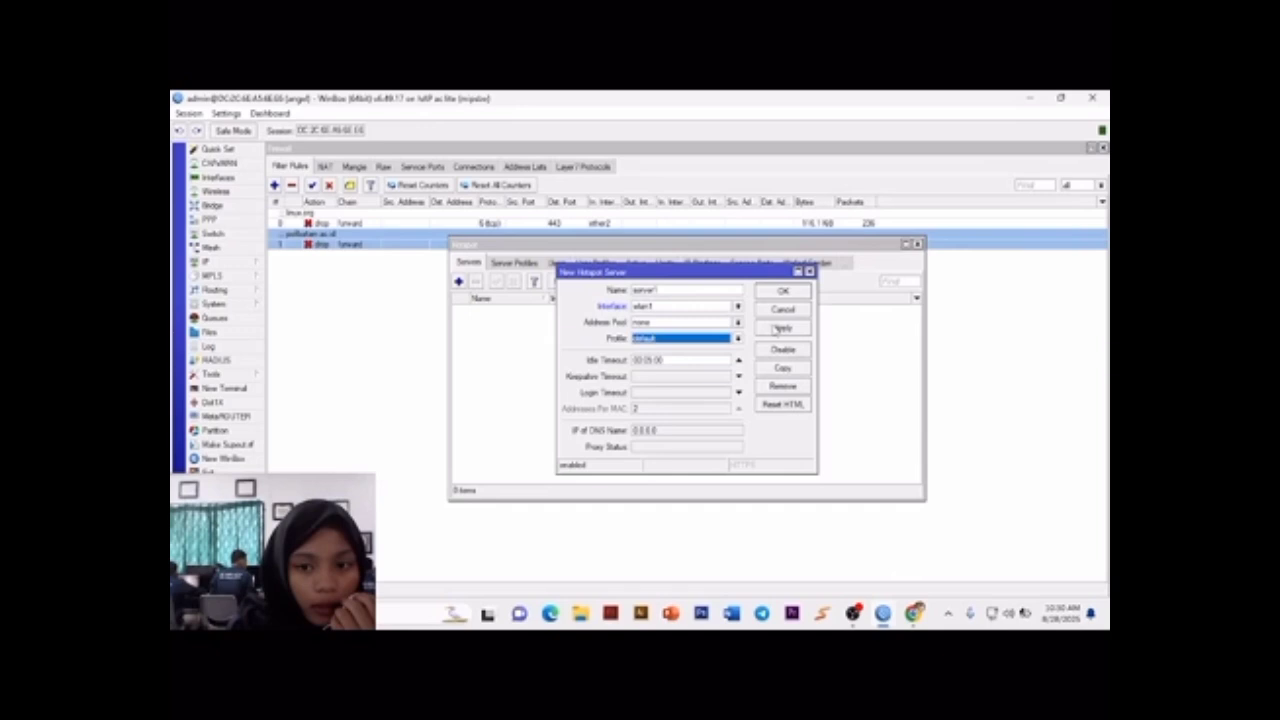
pyautogui.click(783, 292)
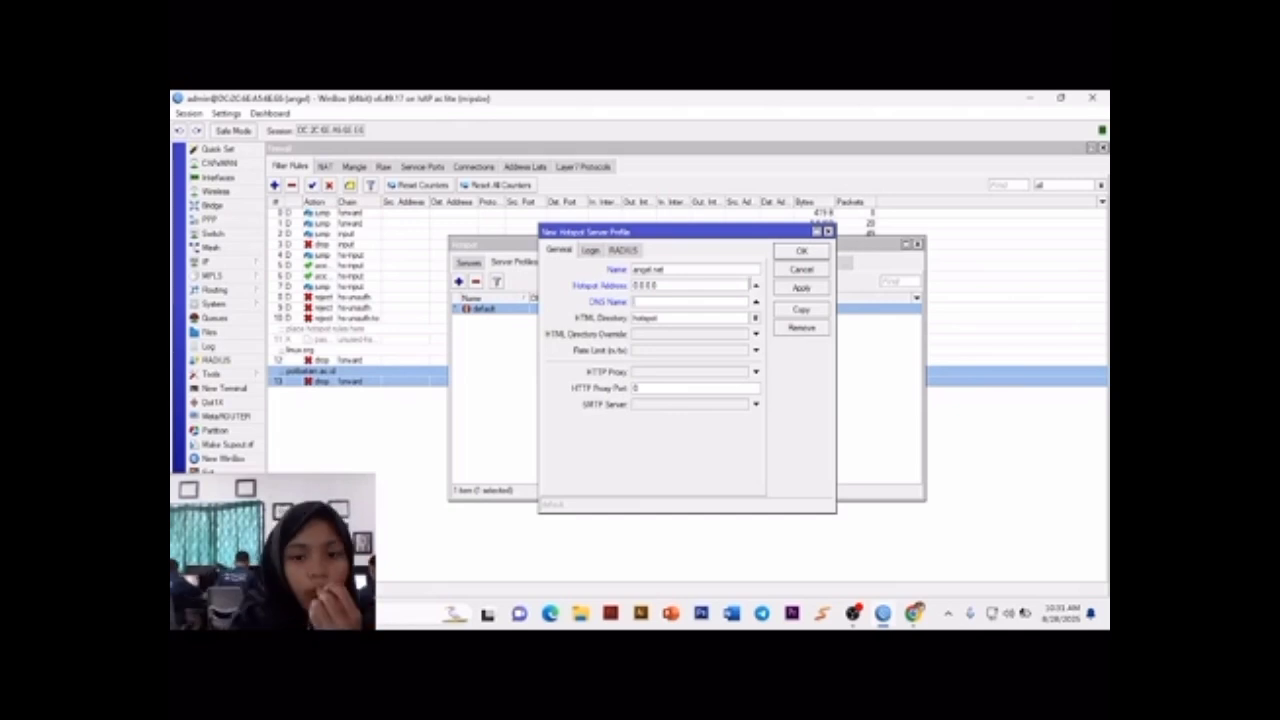
pyautogui.click(828, 231)
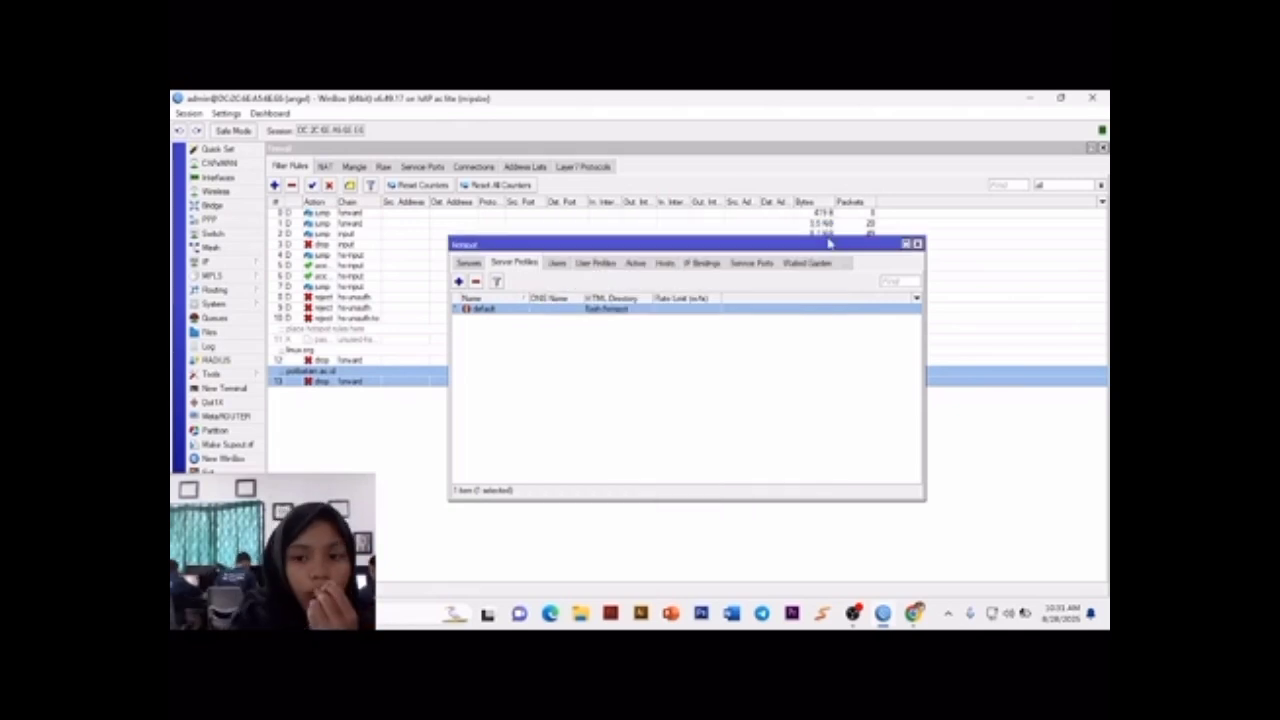
pyautogui.click(853, 613)
pyautogui.click(1094, 481)
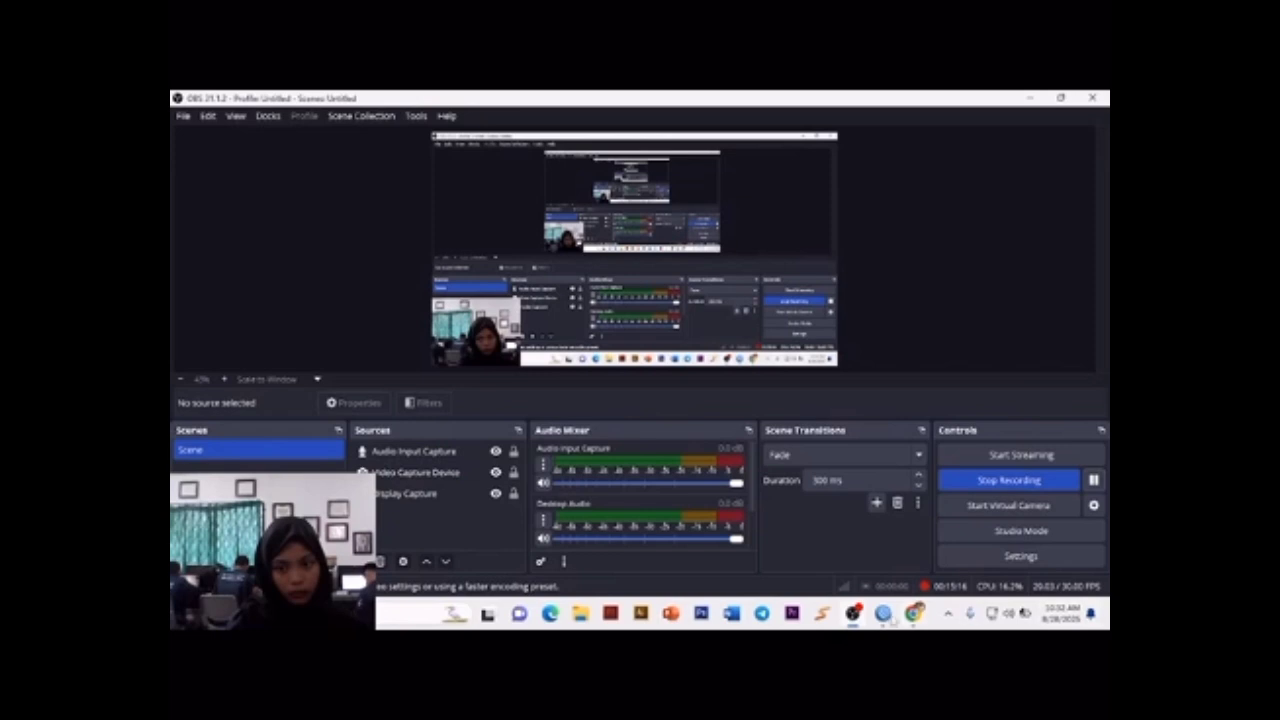
# Step: Switch back to WinBox, start Hotspot Setup from the hotspot servers list, and choose wlan1 as the hotspot interface
pyautogui.click(884, 614)
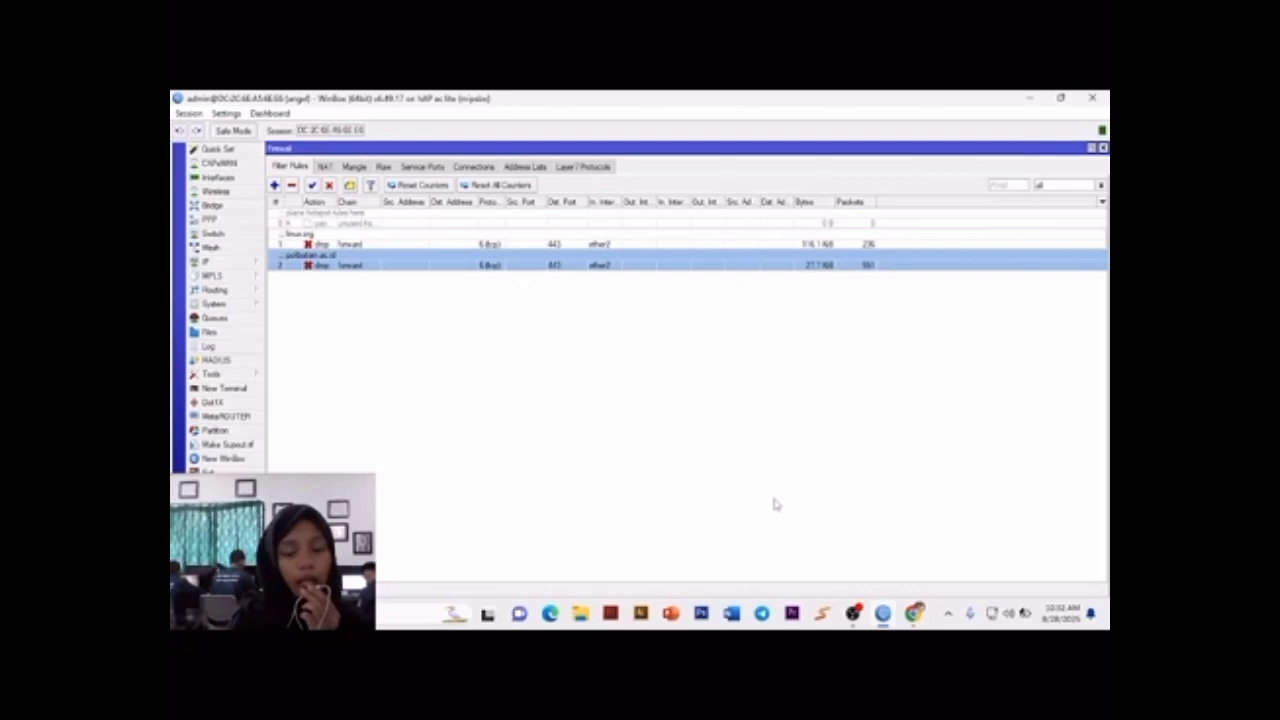
pyautogui.click(240, 262)
pyautogui.click(285, 362)
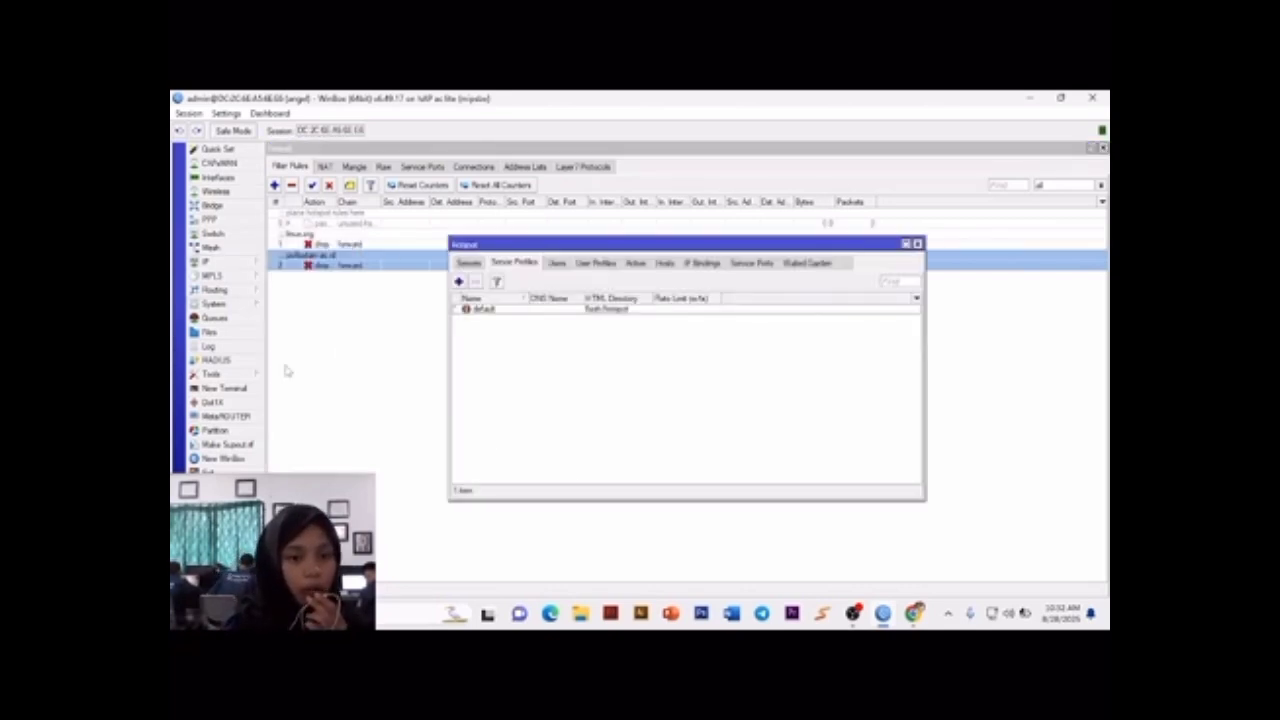
pyautogui.click(469, 262)
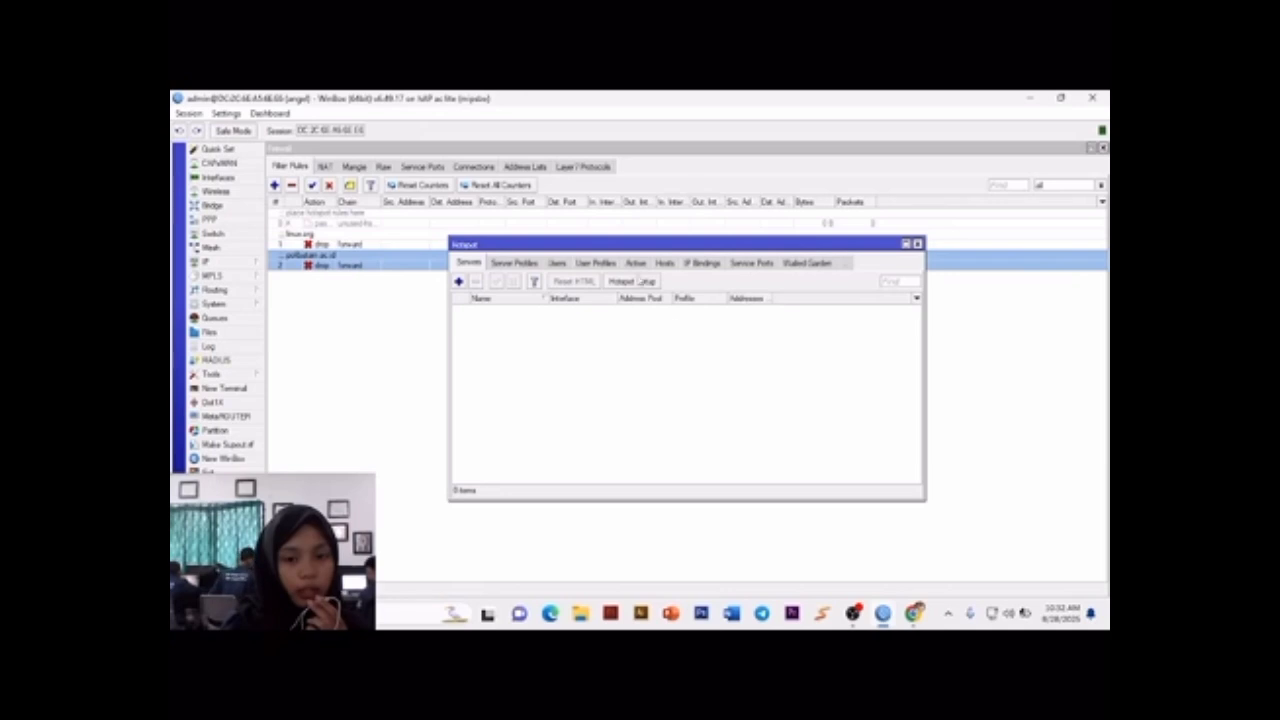
pyautogui.click(632, 281)
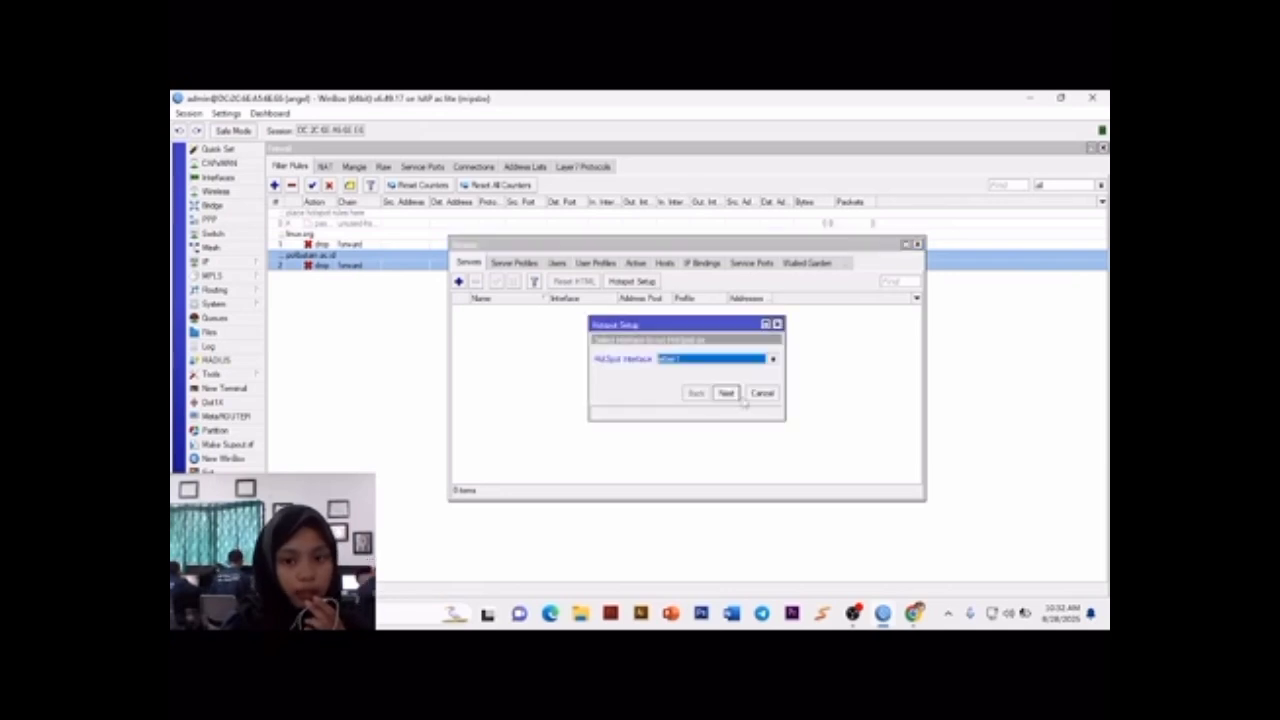
pyautogui.click(772, 358)
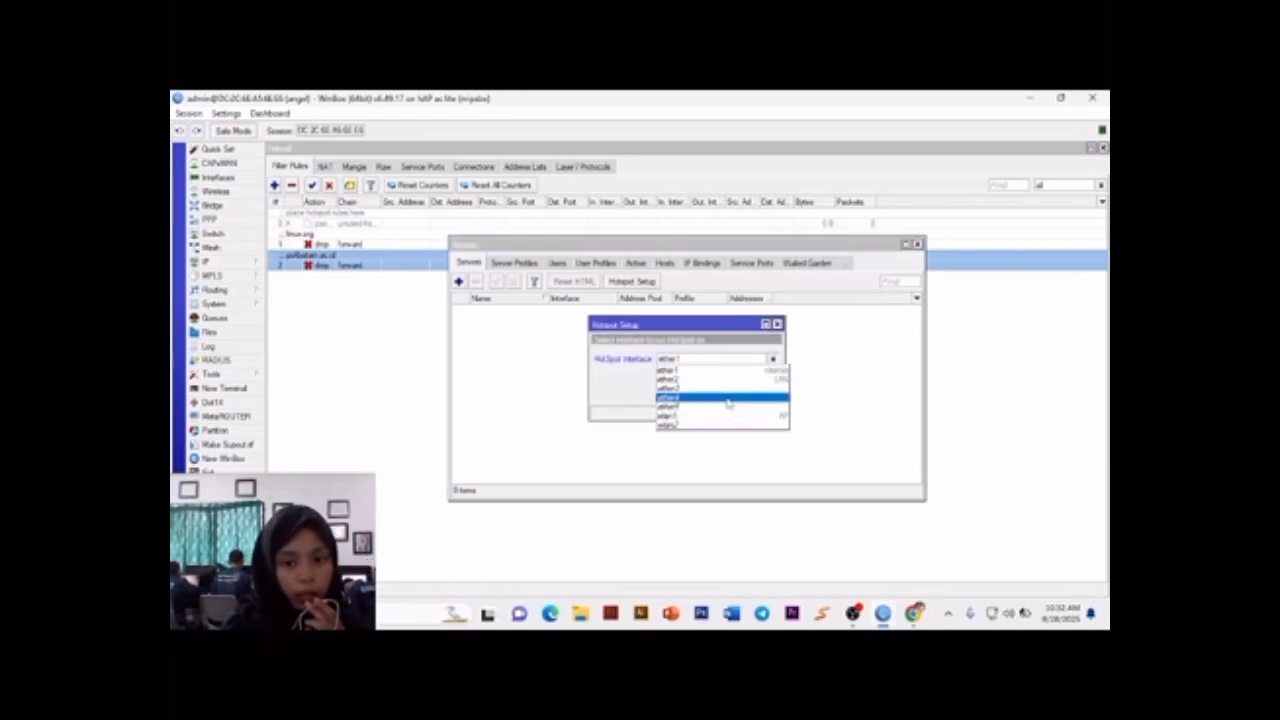
pyautogui.click(726, 416)
pyautogui.click(726, 393)
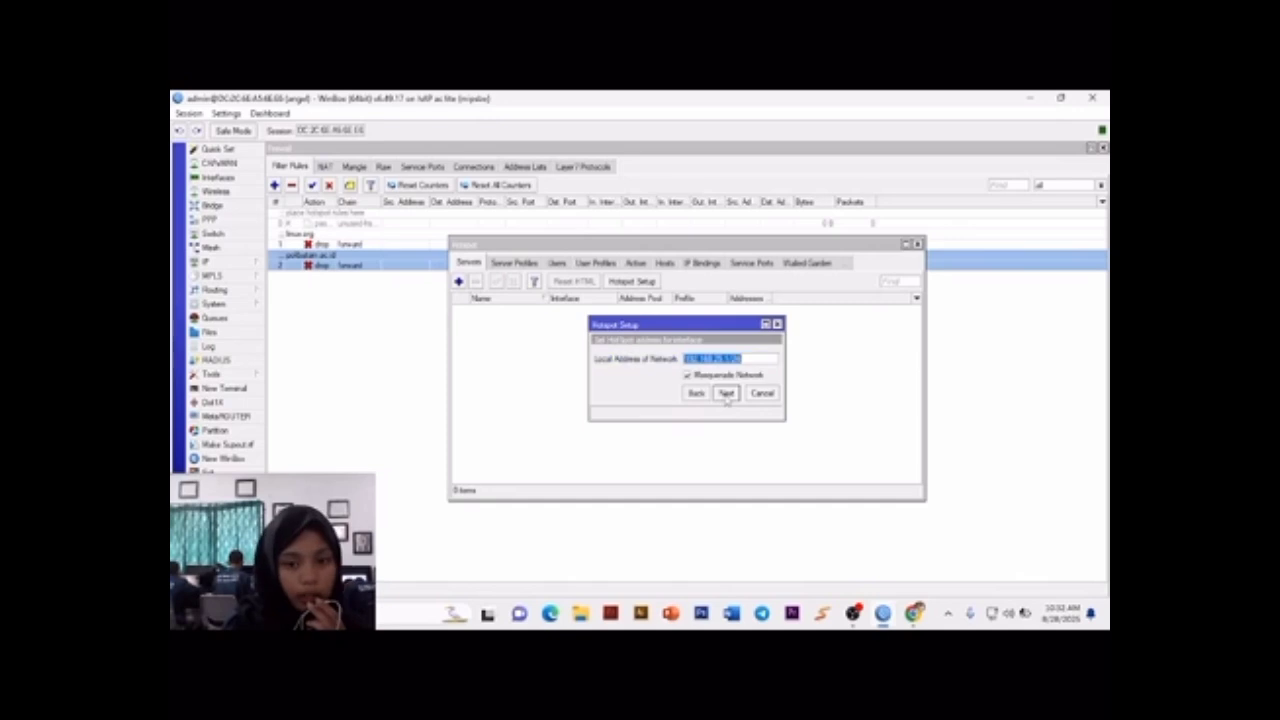
# Step: Accept the suggested hotspot network address with masquerading, the address pool, no SSL certificate, and the default SMTP and DNS servers
pyautogui.click(726, 393)
pyautogui.click(726, 393)
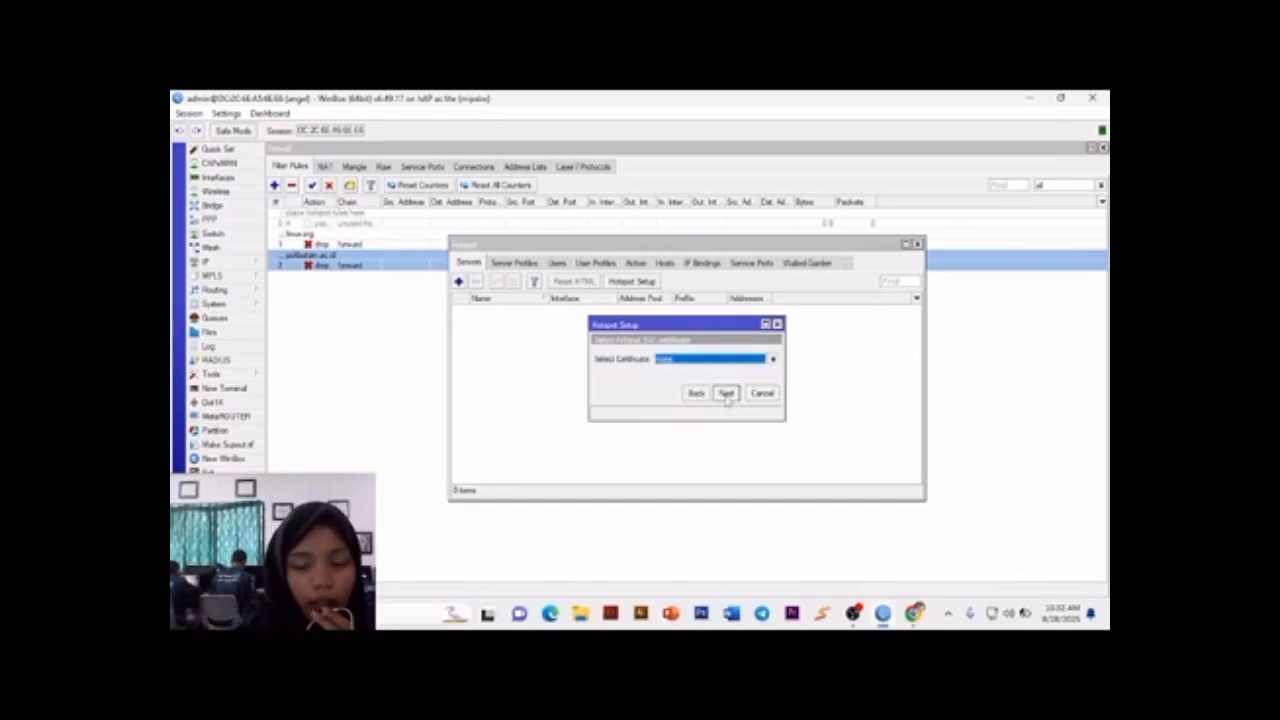
pyautogui.click(726, 393)
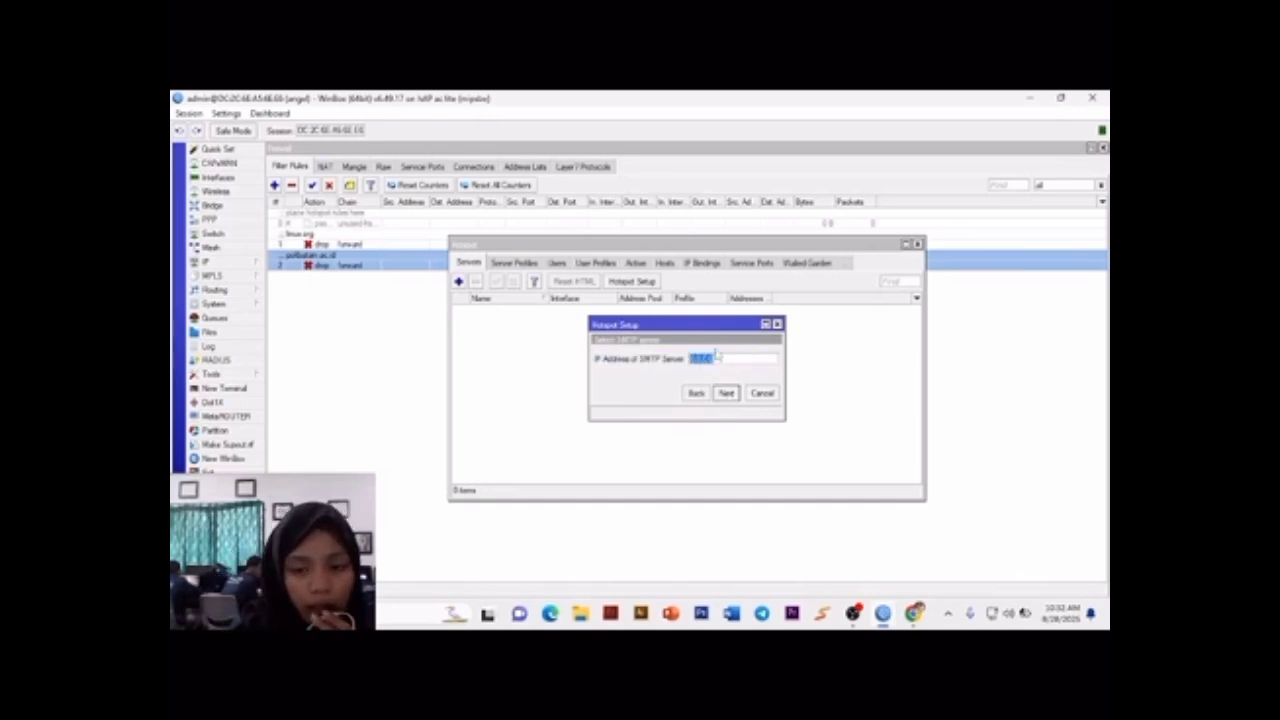
pyautogui.click(726, 393)
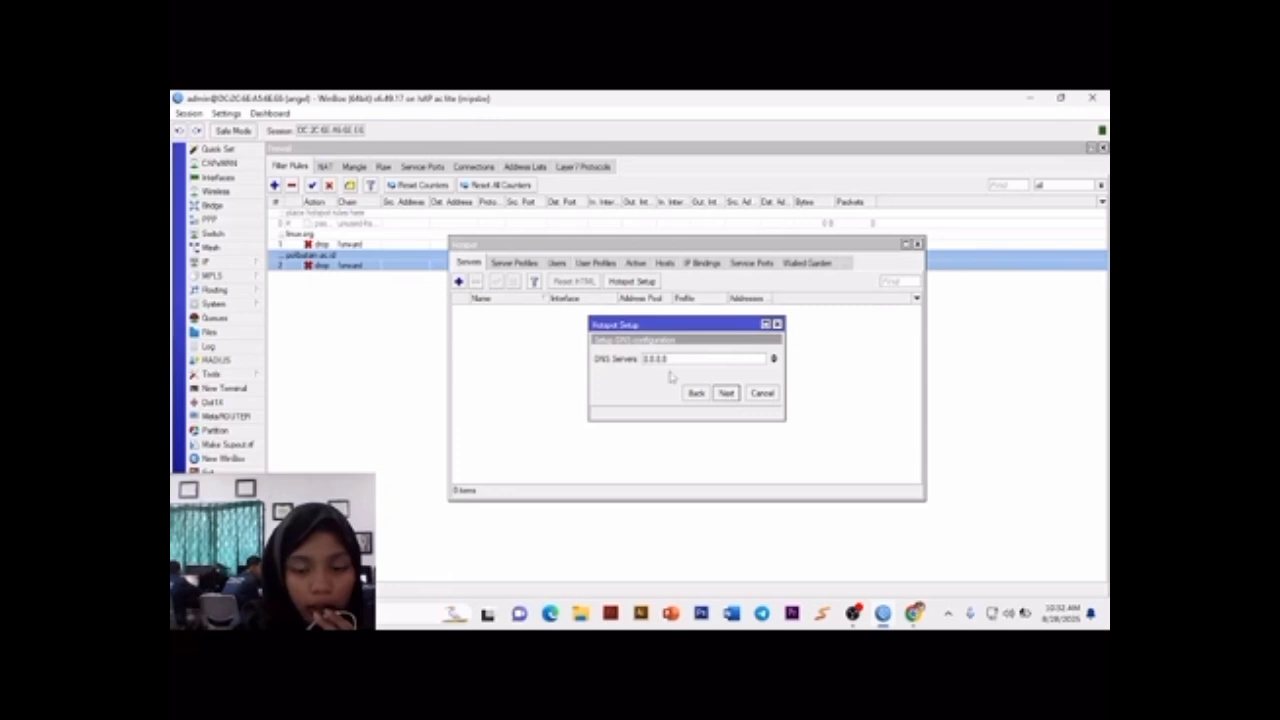
pyautogui.click(729, 395)
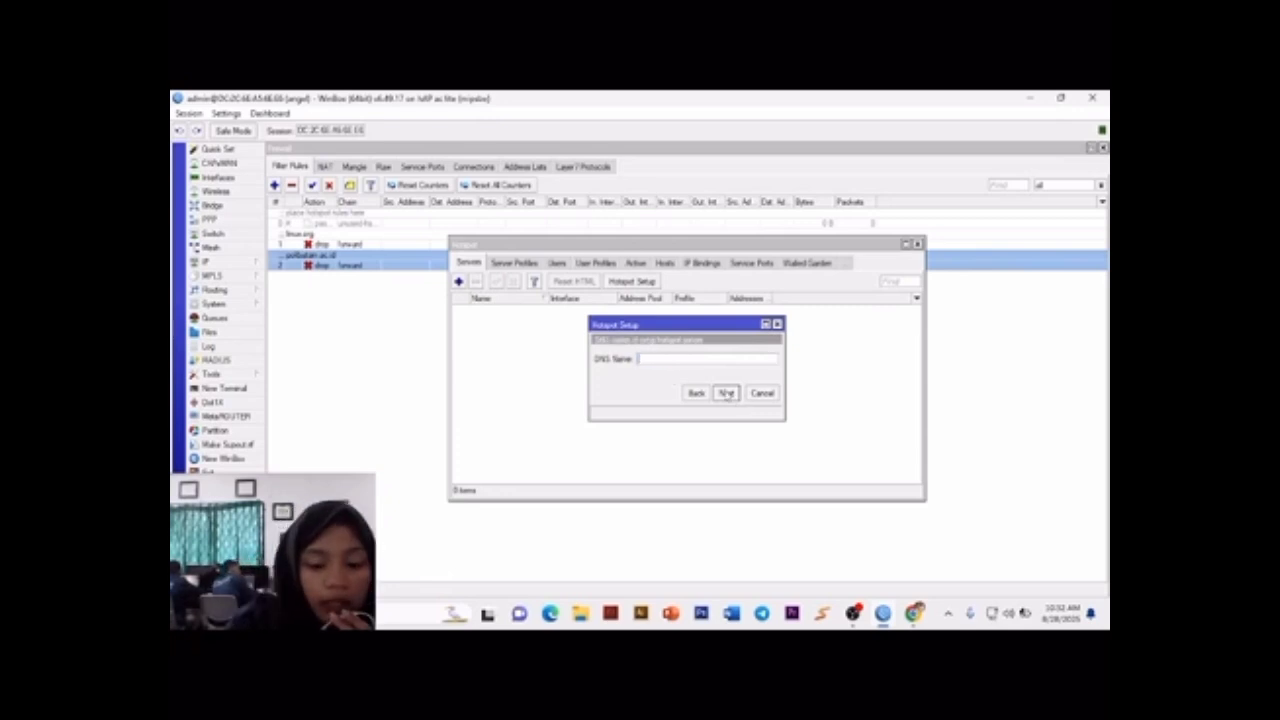
# Step: Set the local hotspot server's DNS name to angel.net
pyautogui.write('ang')
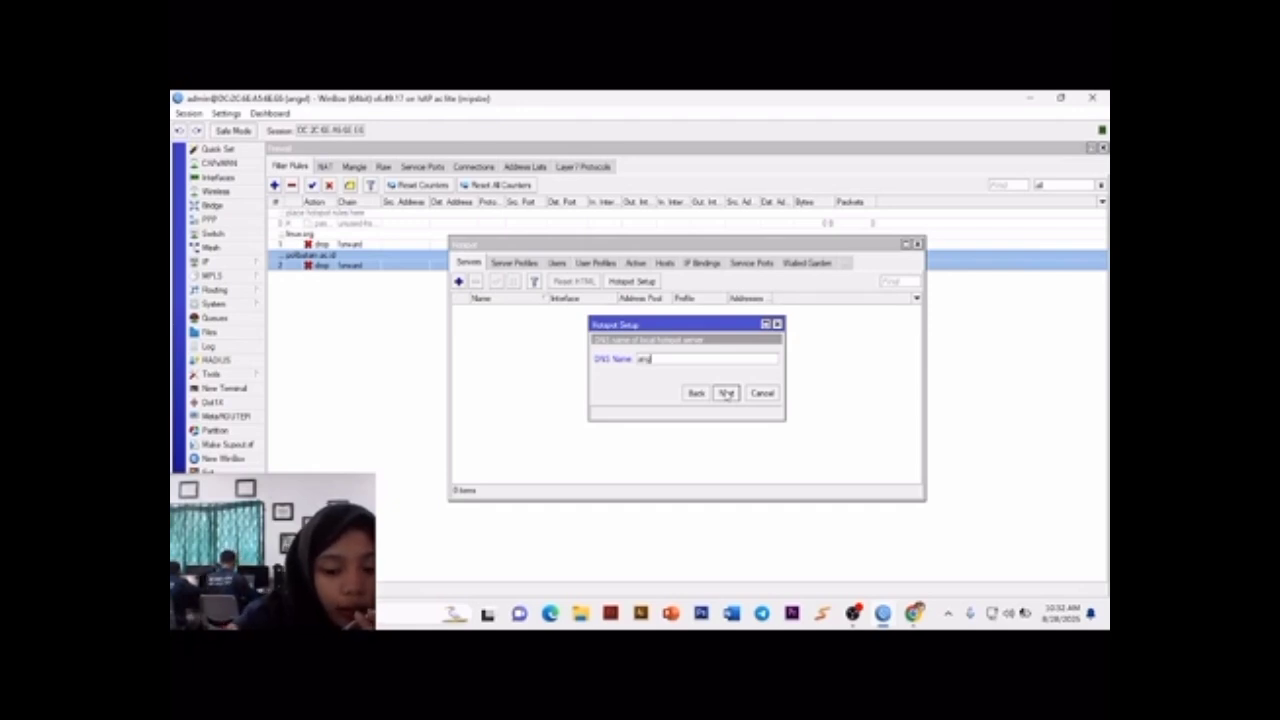
pyautogui.write('el.net')
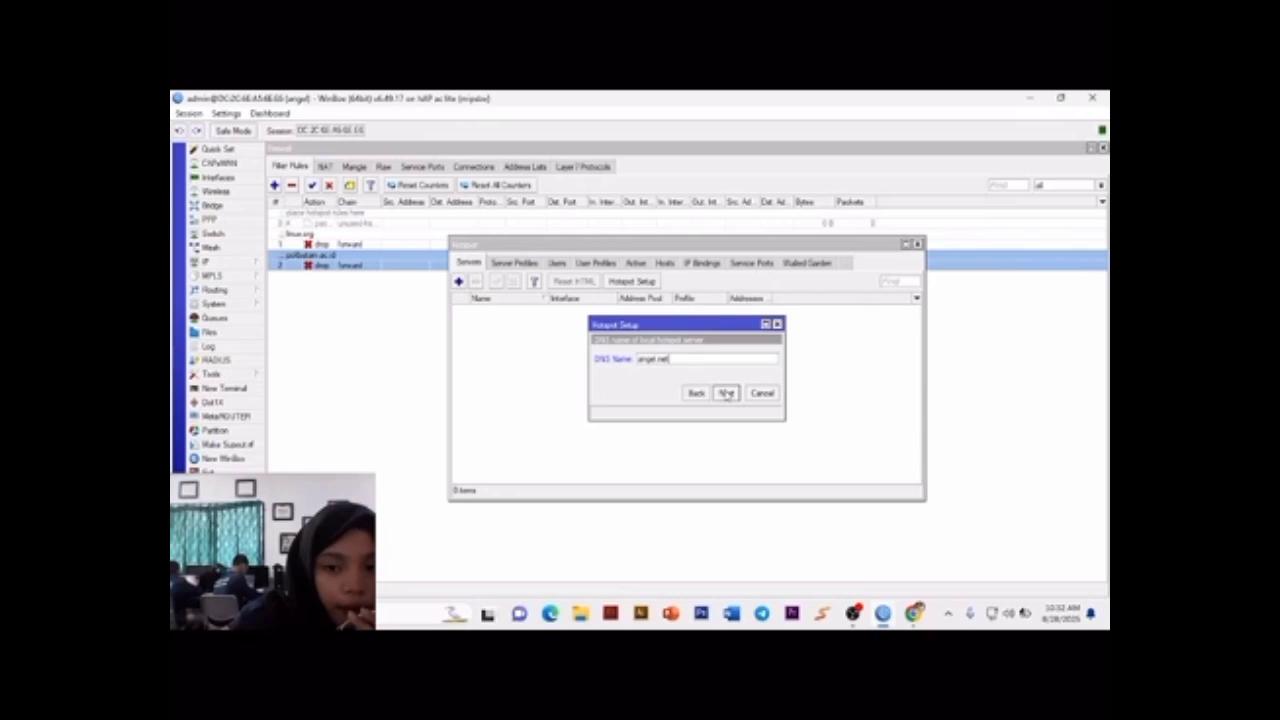
pyautogui.click(727, 393)
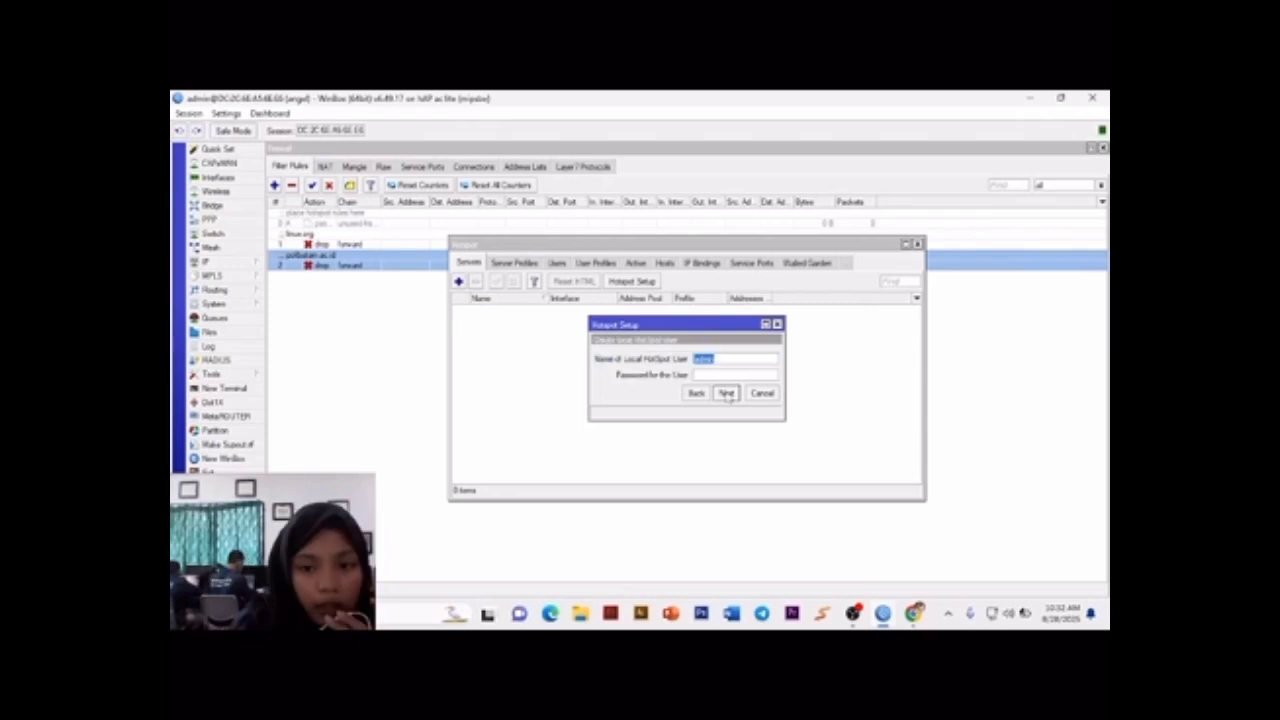
# Step: Enter the password for the local hotspot user admin and complete the hotspot setup
pyautogui.click(727, 374)
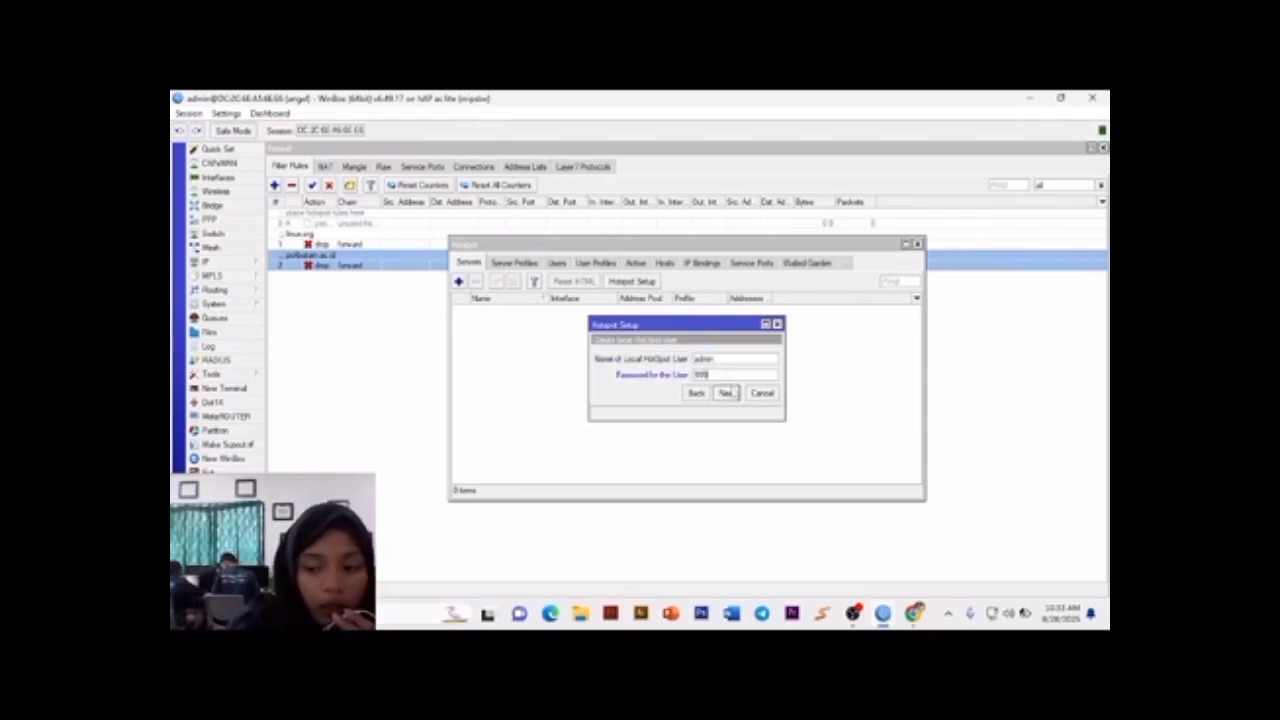
pyautogui.press('BackSpace')
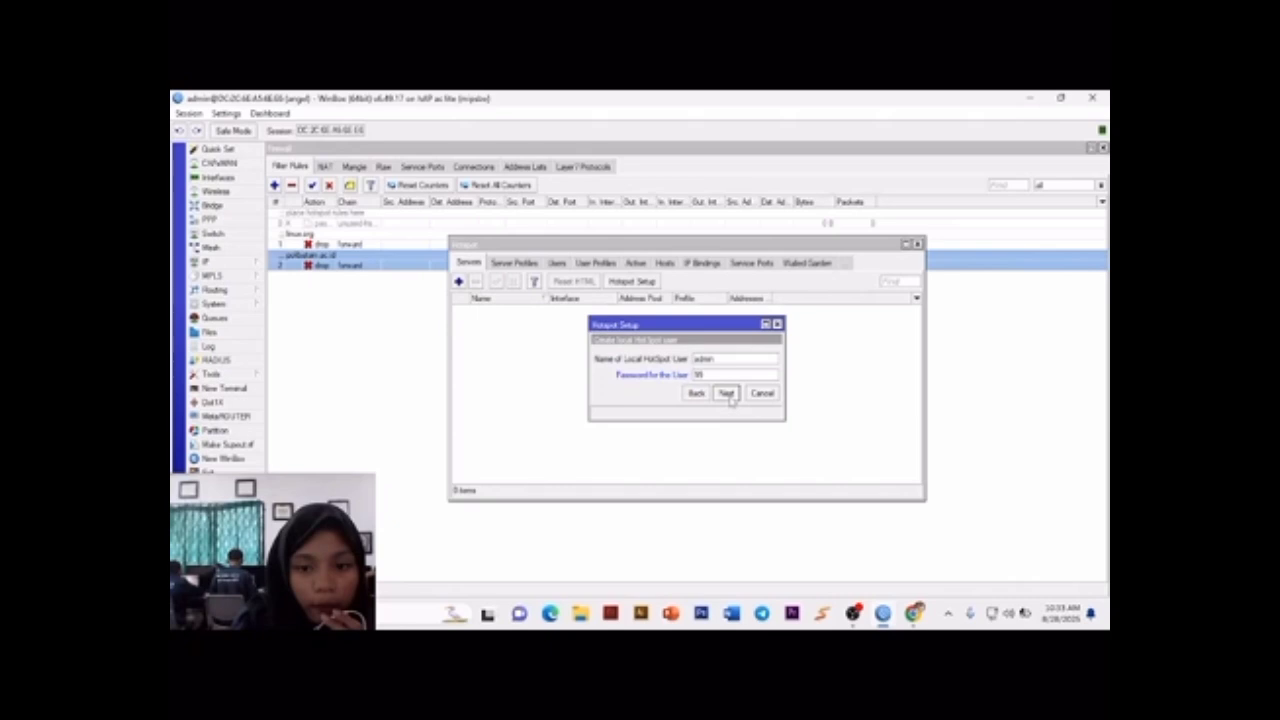
pyautogui.click(727, 394)
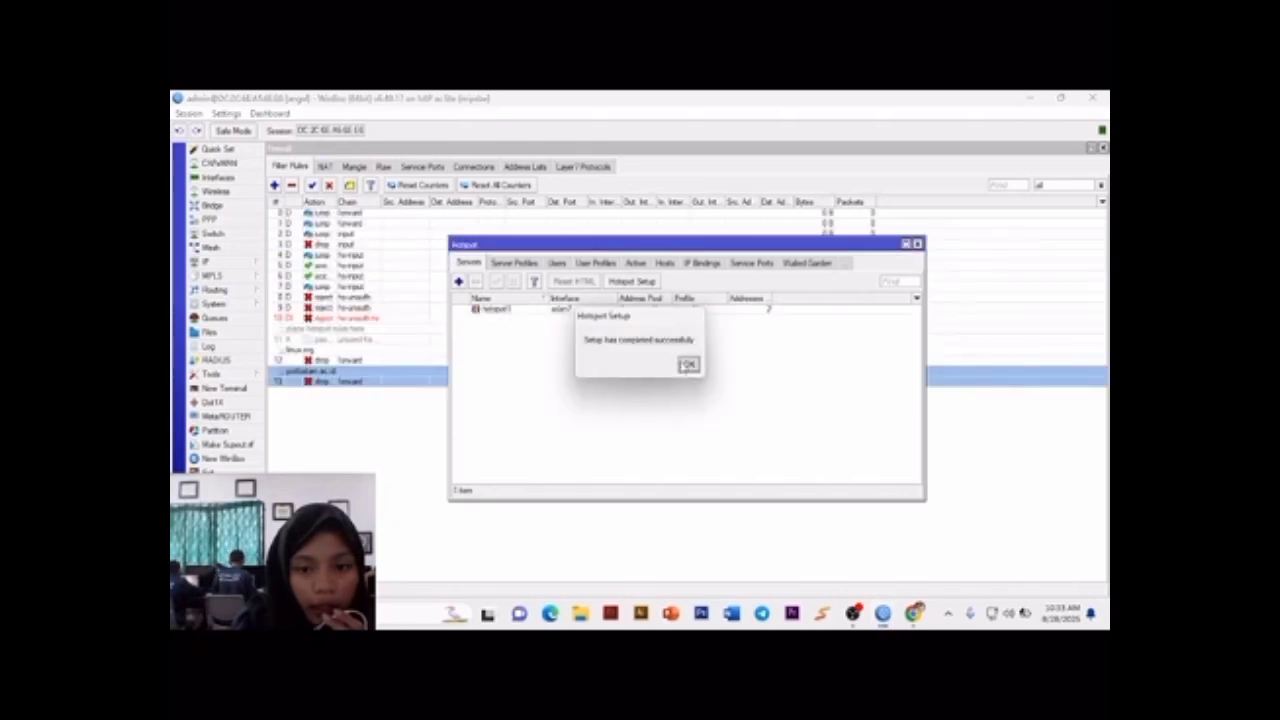
pyautogui.click(688, 365)
pyautogui.hotkey('alt', 'Tab')
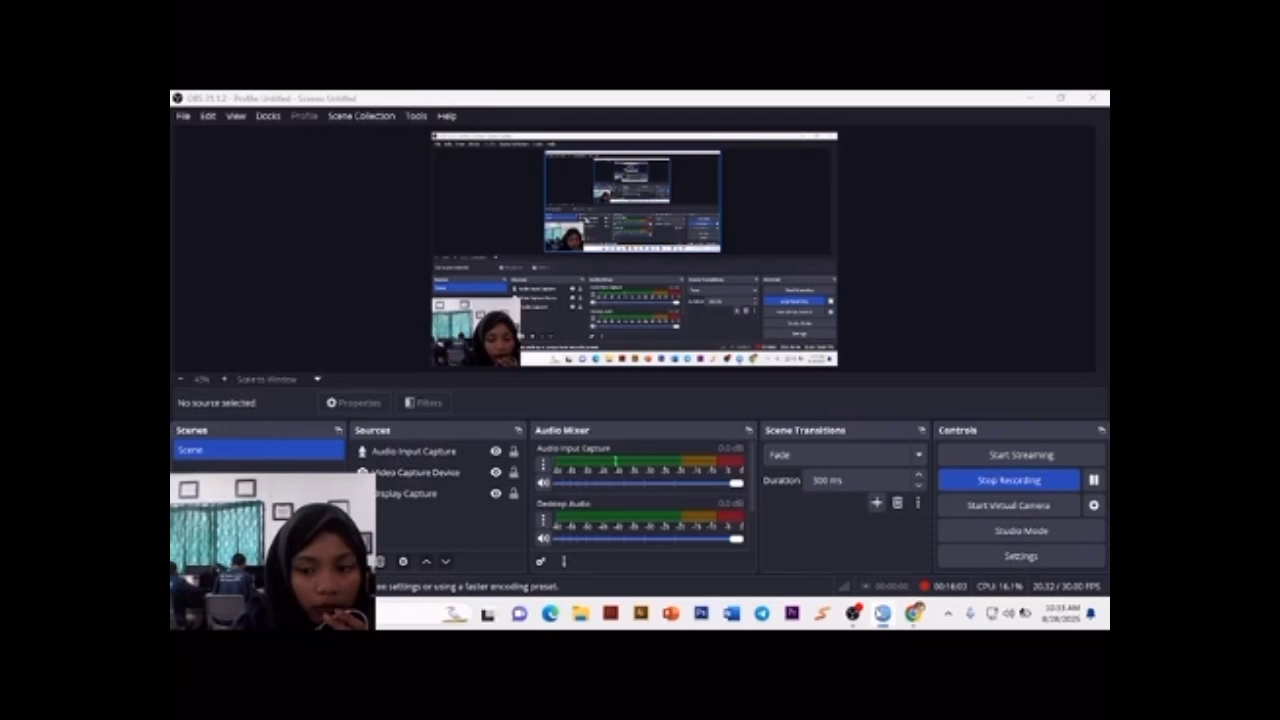
pyautogui.click(882, 615)
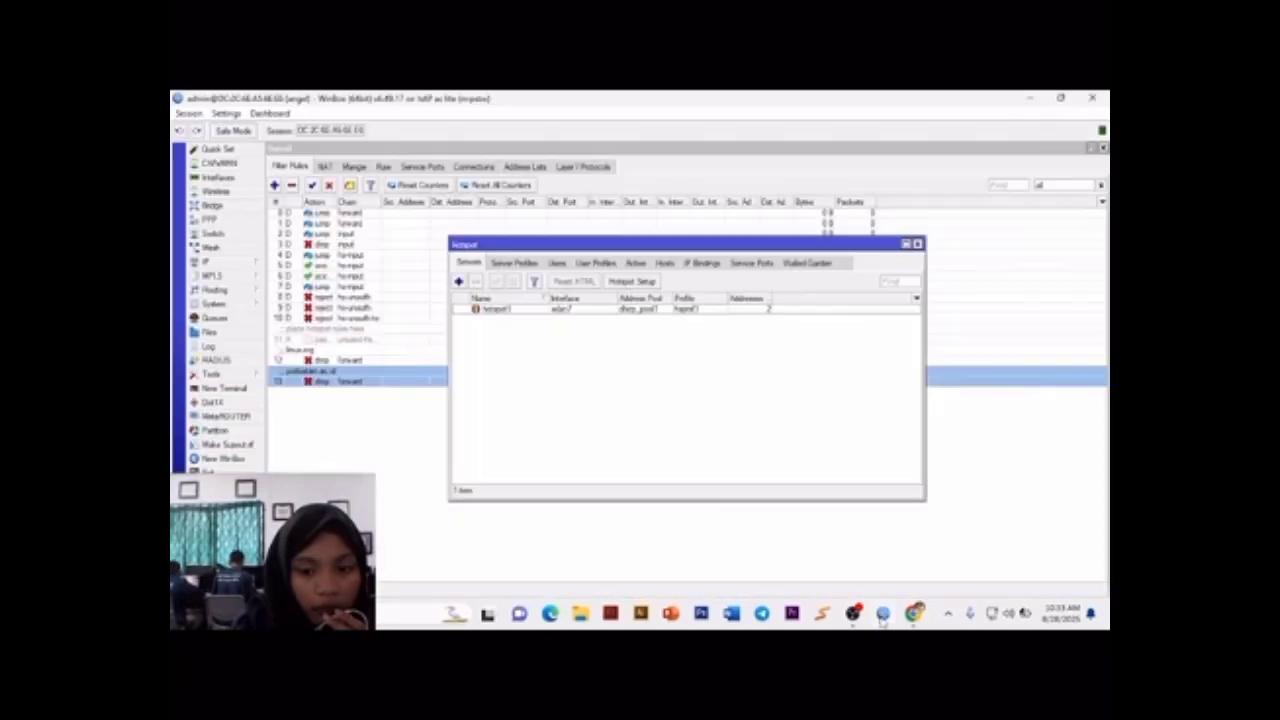
# Step: Enable RADIUS authentication in the hsprof1 hotspot server profile with DNS name angel.net and save the profile
pyautogui.click(512, 262)
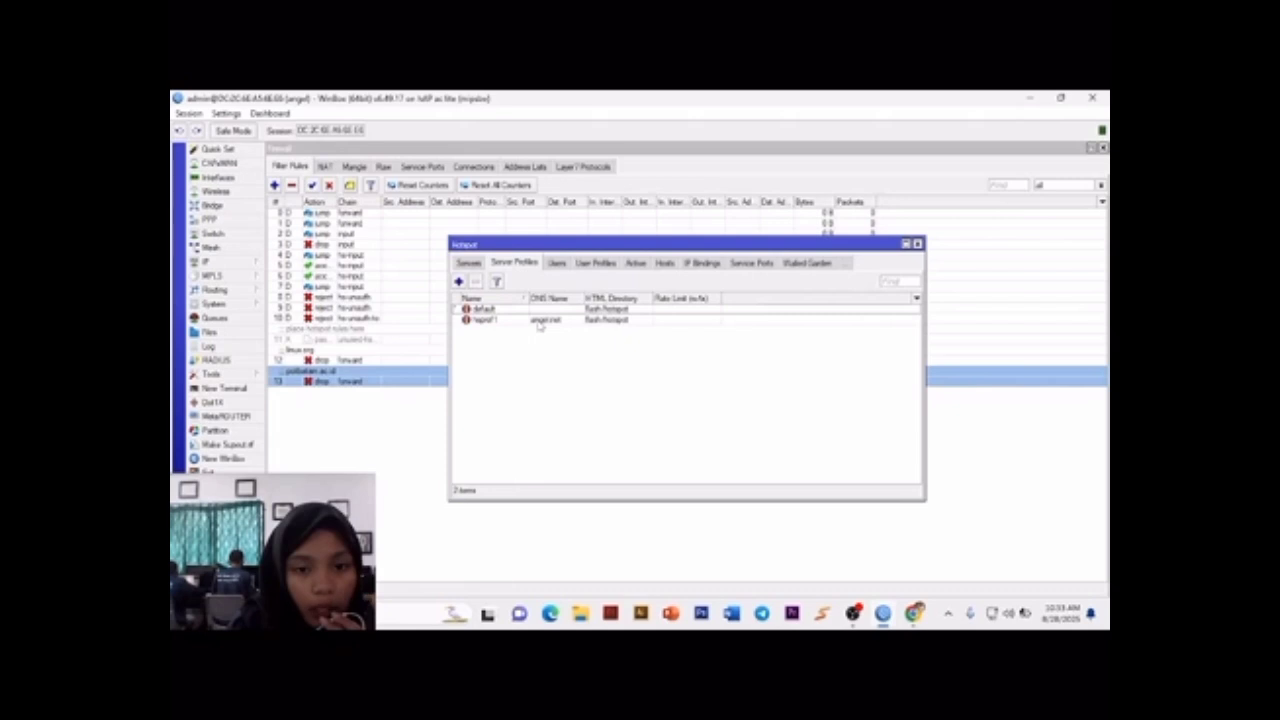
pyautogui.doubleClick(539, 321)
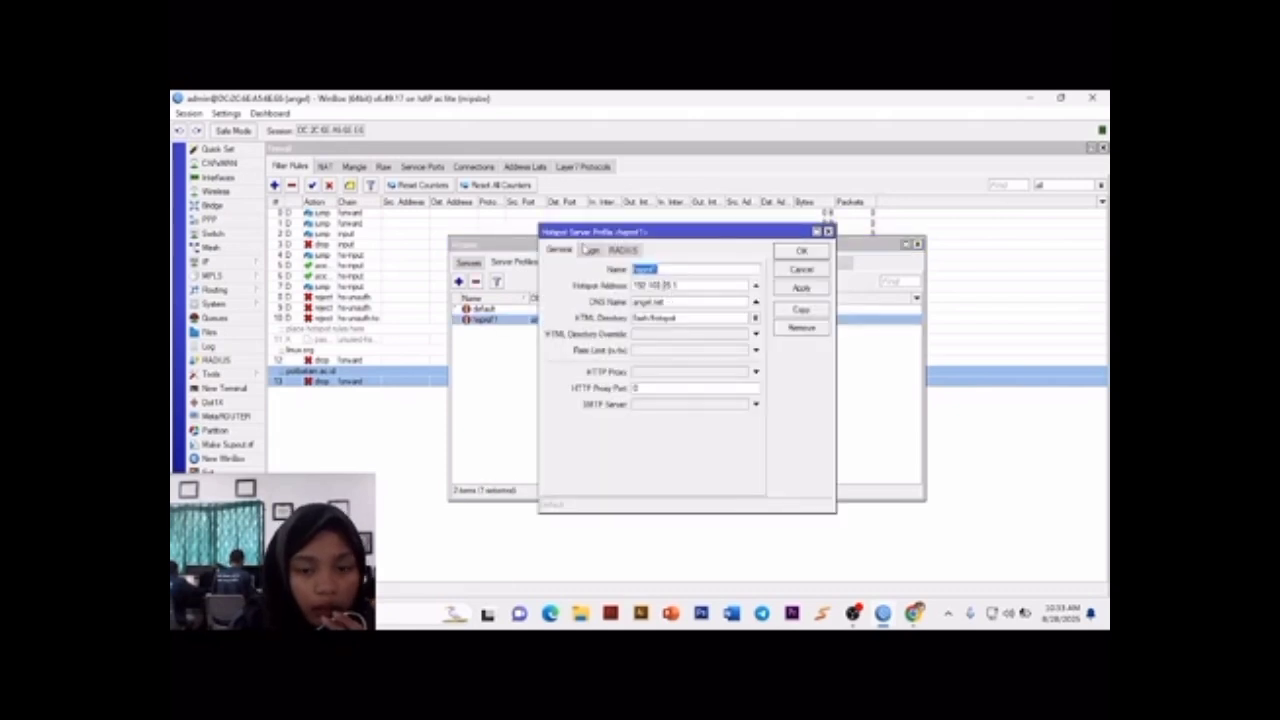
pyautogui.click(717, 272)
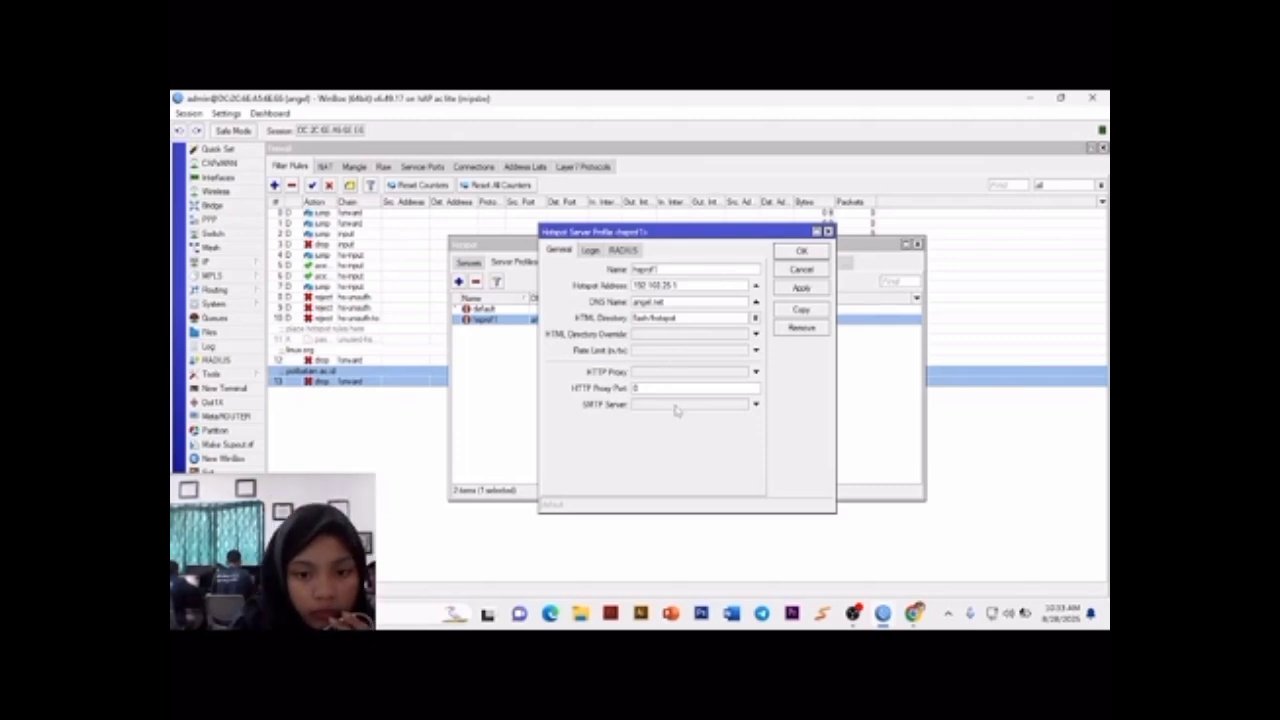
pyautogui.click(591, 250)
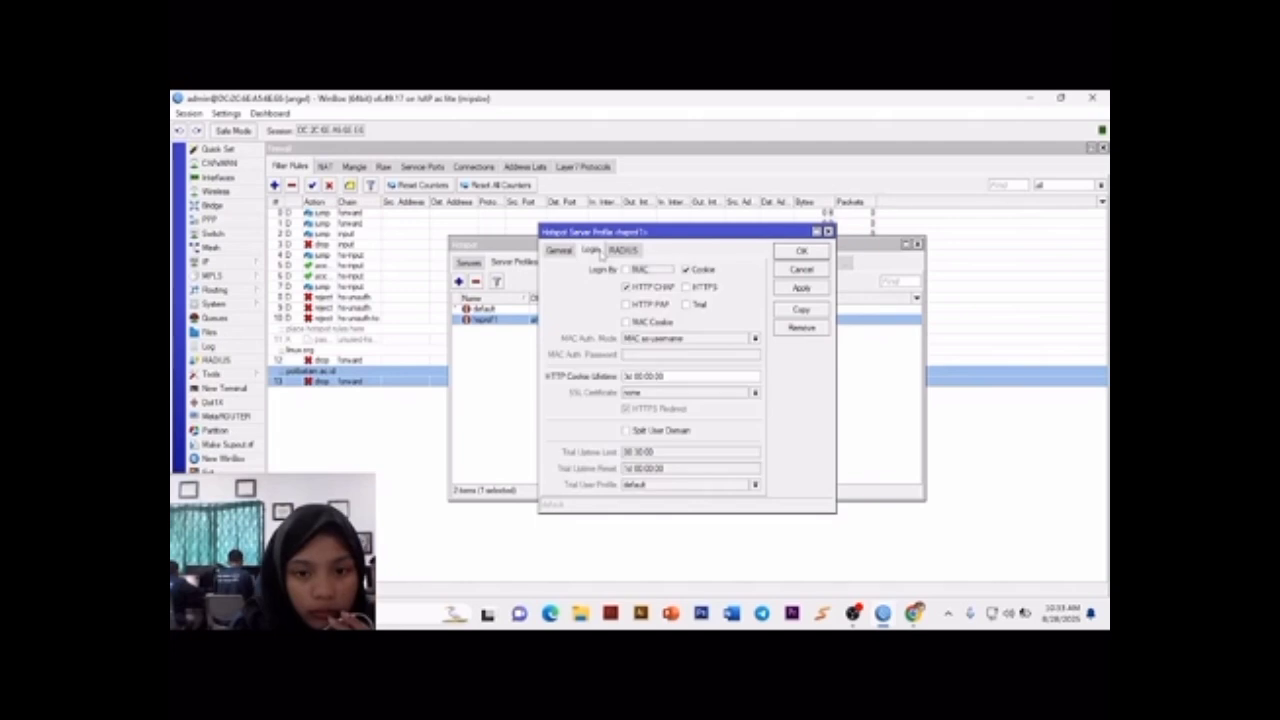
pyautogui.click(620, 250)
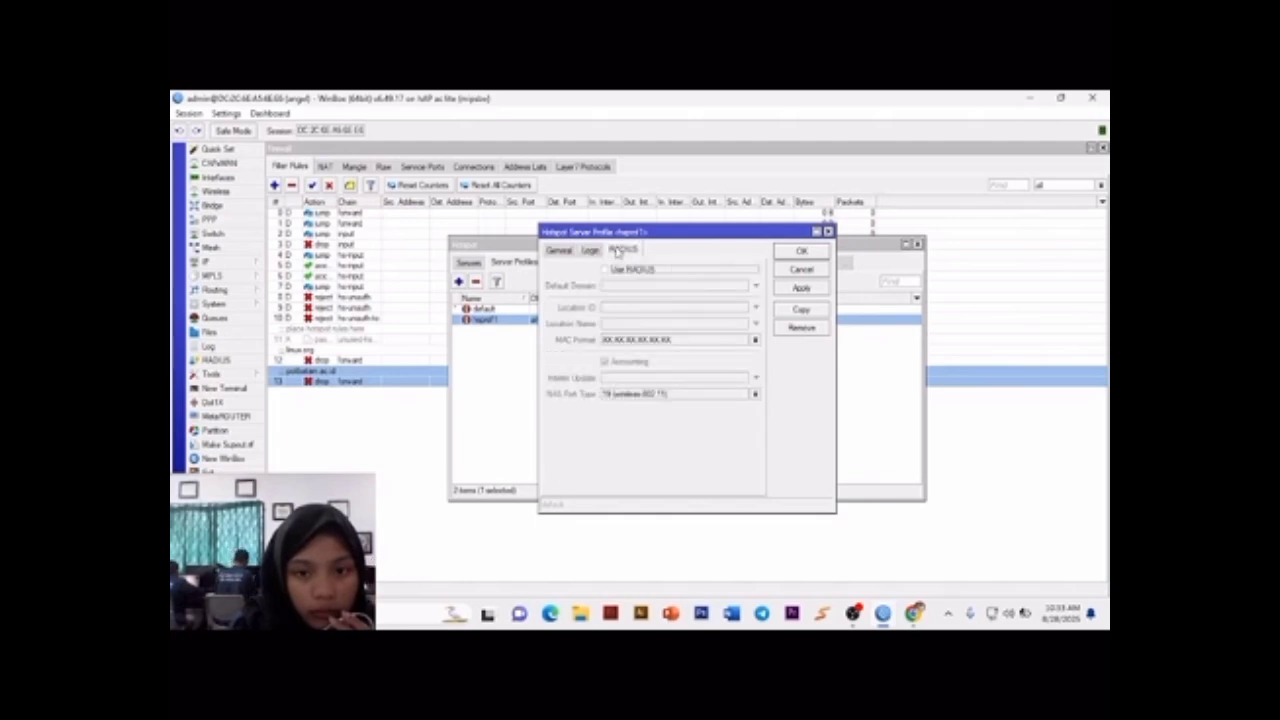
pyautogui.click(560, 250)
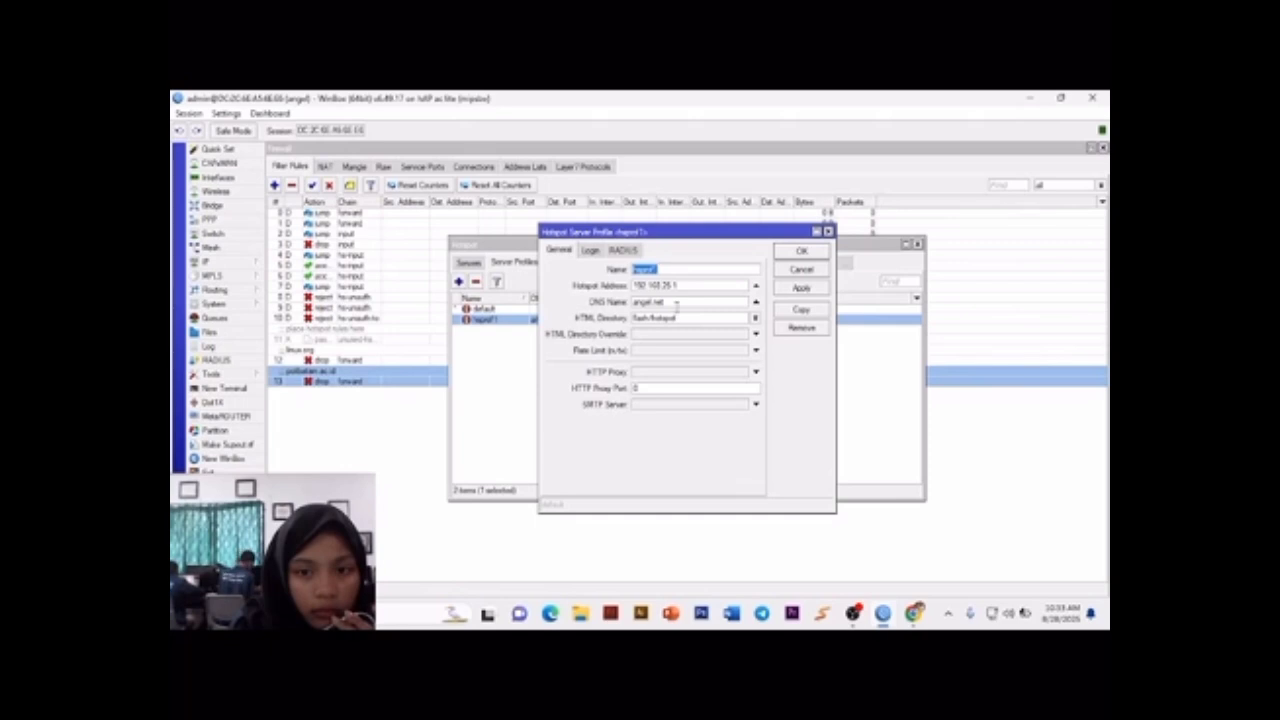
pyautogui.click(625, 250)
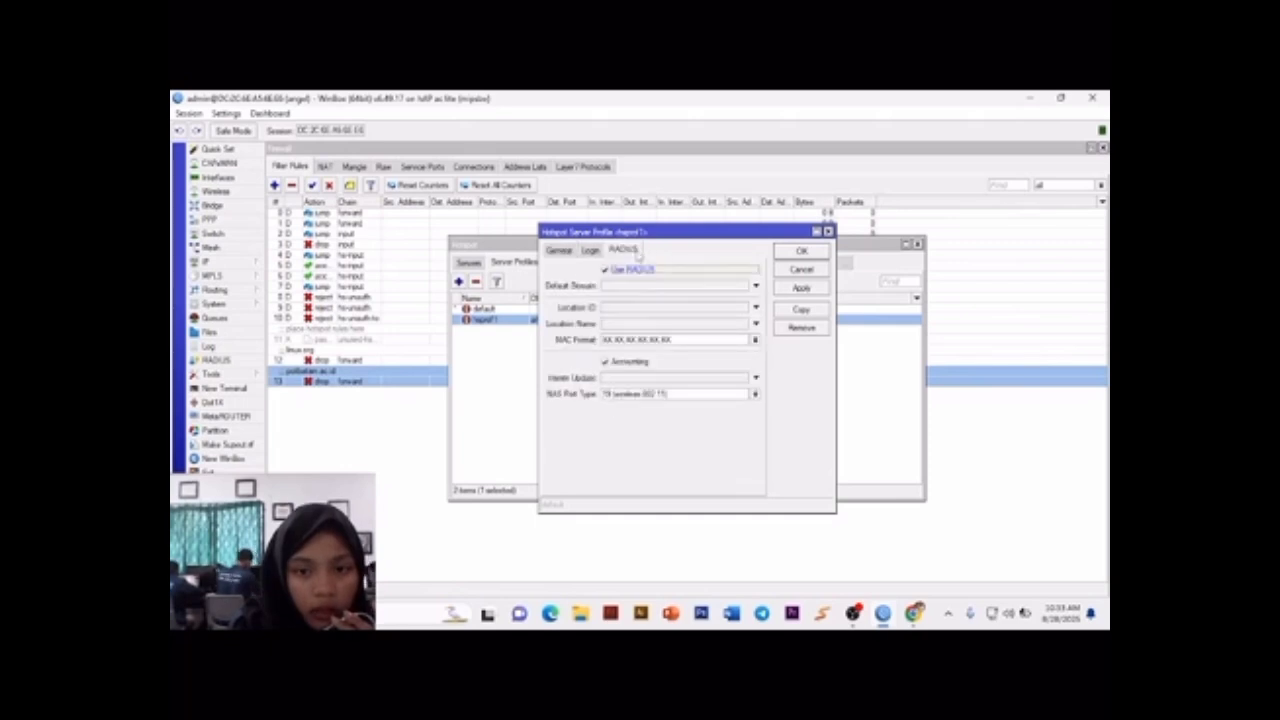
pyautogui.click(800, 251)
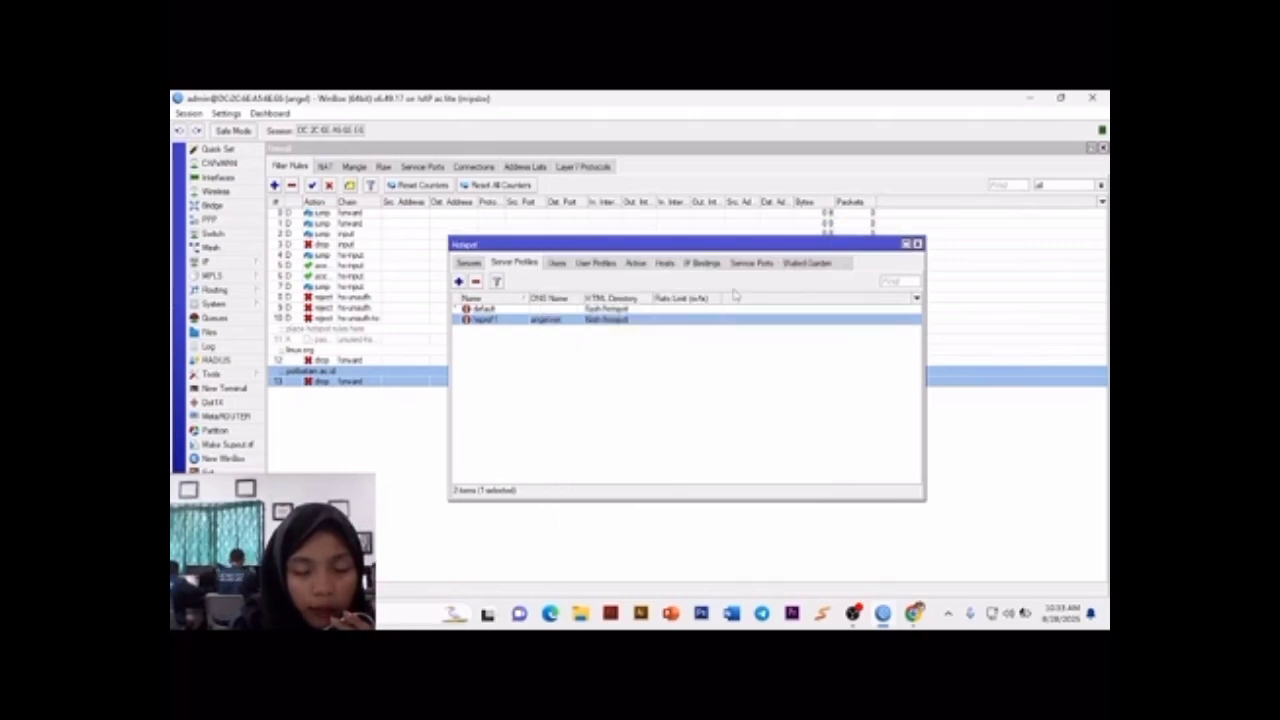
# Step: Start a new RADIUS server entry and enable it for the login and hotspot services
pyautogui.click(235, 363)
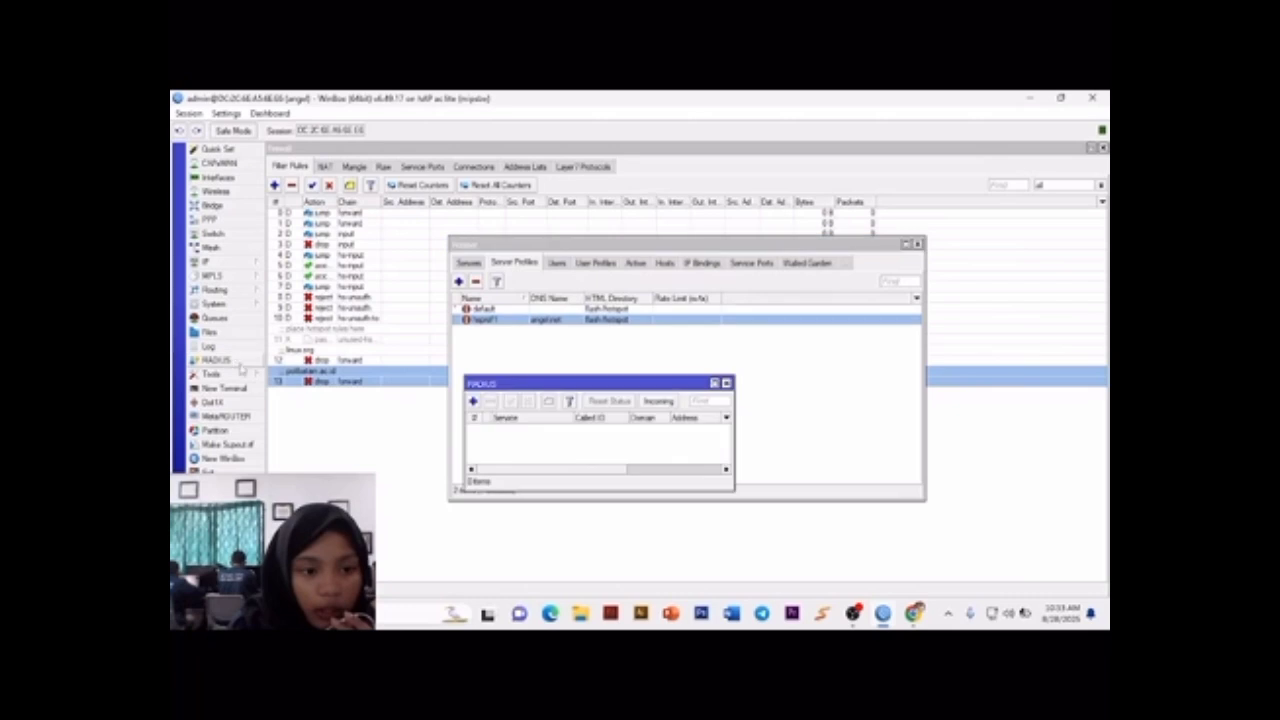
pyautogui.click(475, 401)
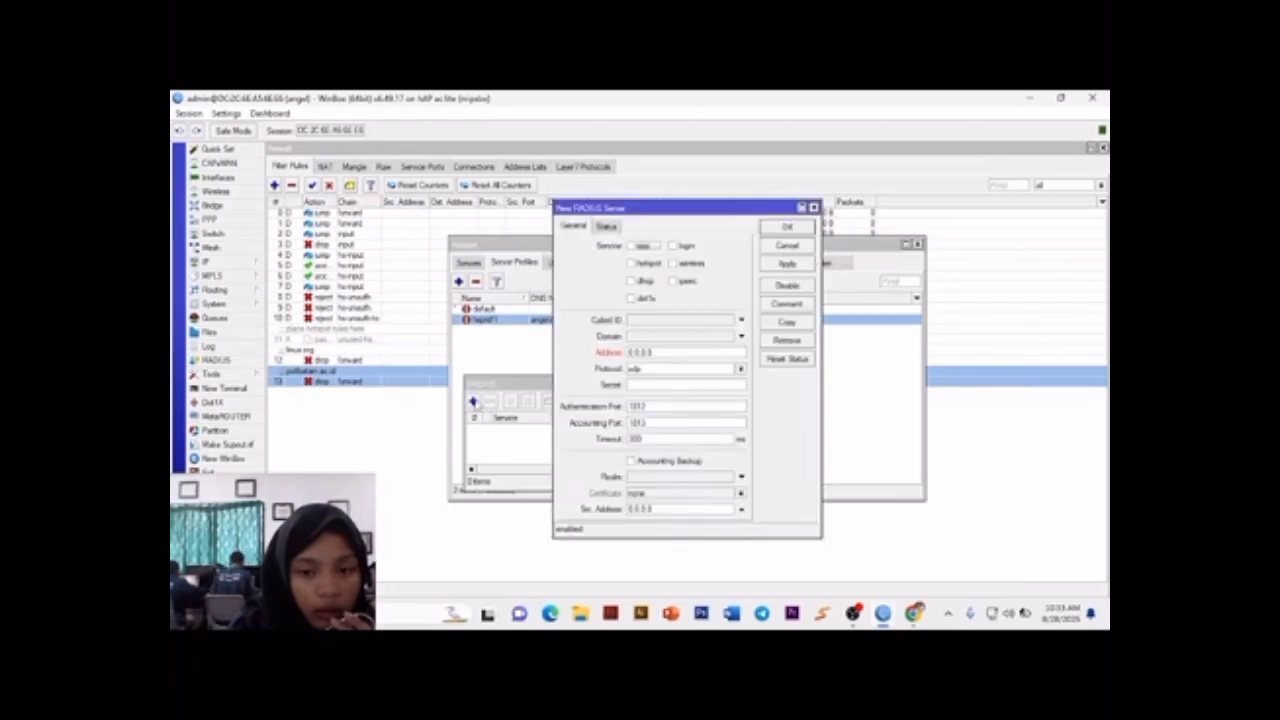
pyautogui.click(674, 246)
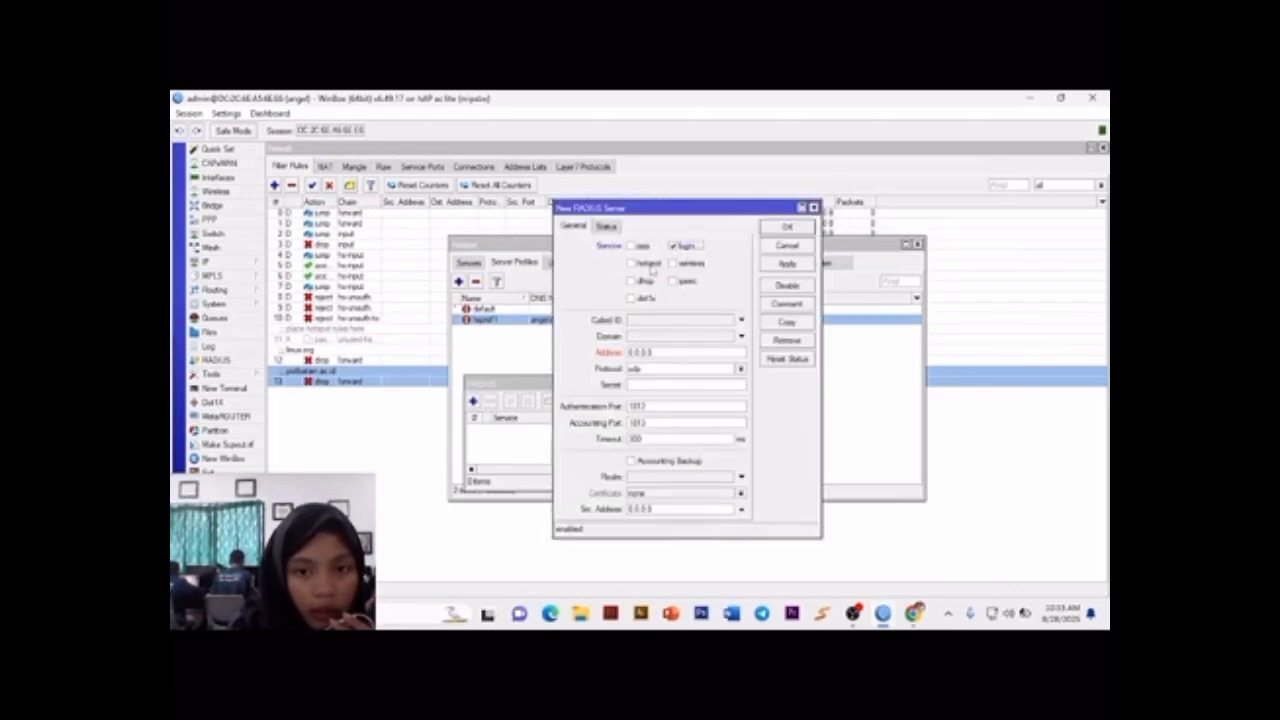
pyautogui.click(630, 265)
# Step: Set the RADIUS server address to 172.16.131.36, copied from ether1's entry in the IP address list without the /24 suffix
pyautogui.moveTo(662, 353); pyautogui.dragTo(629, 353)
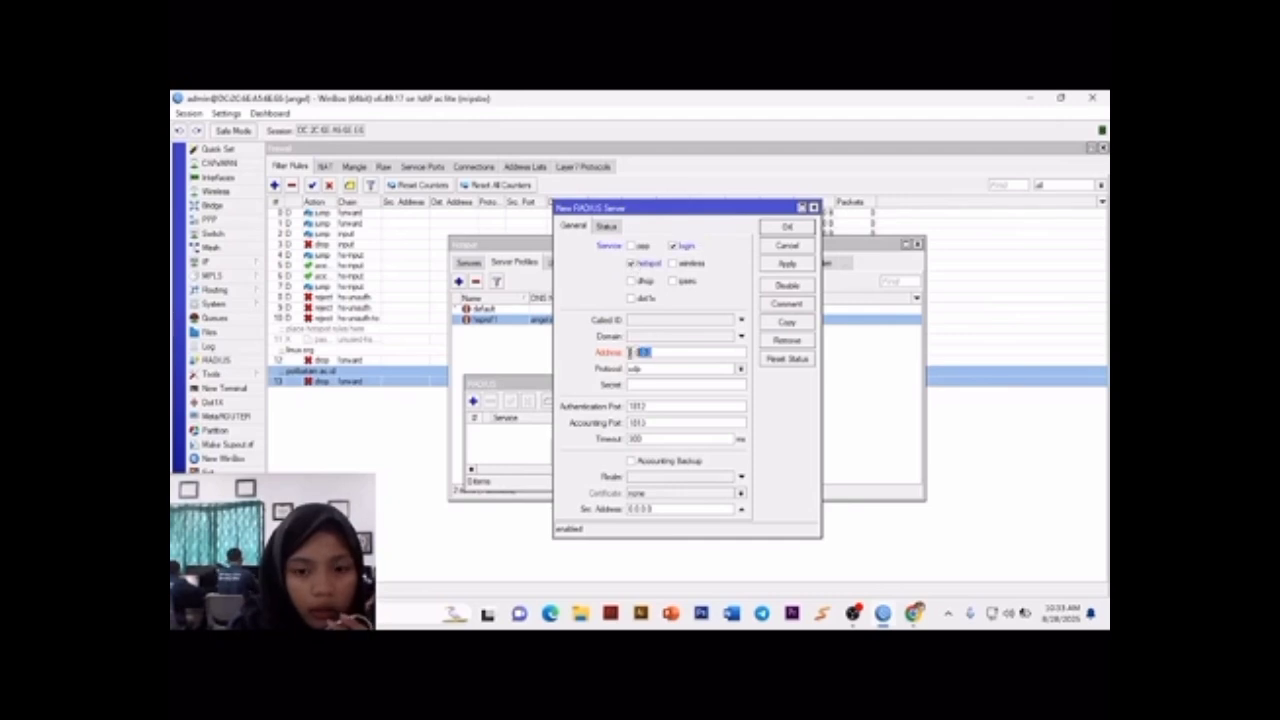
pyautogui.press('BackSpace')
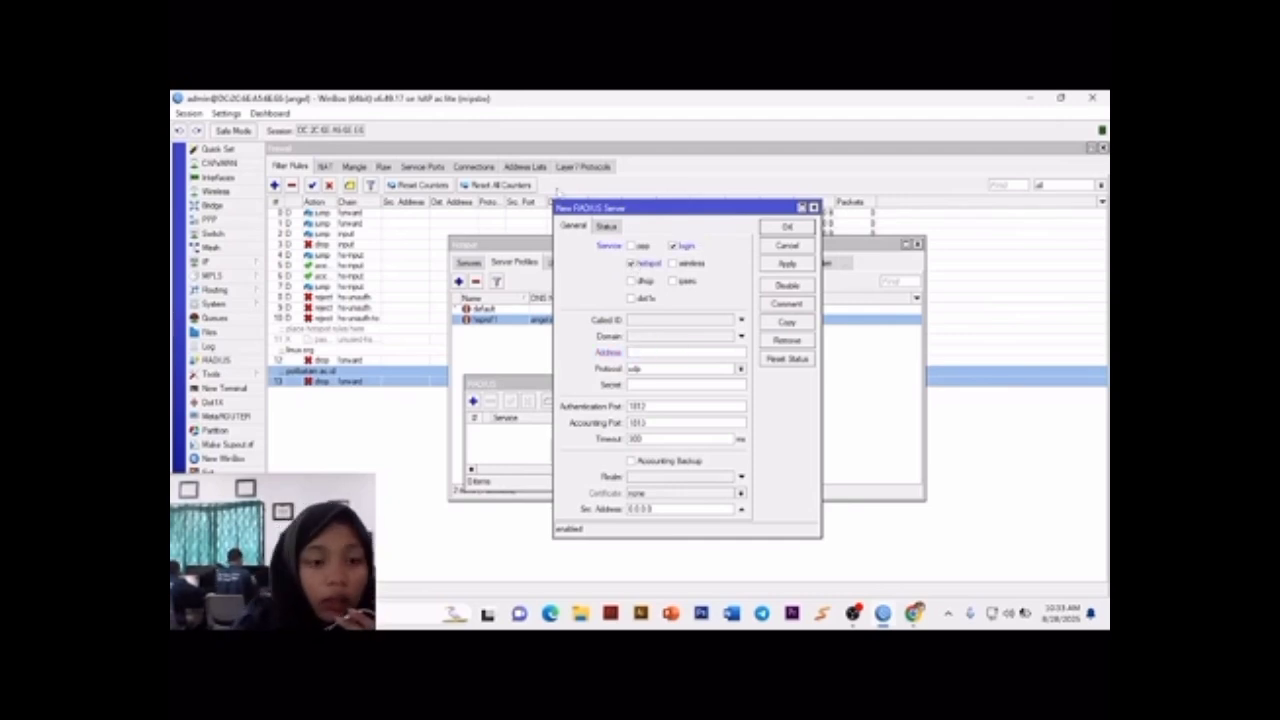
pyautogui.click(235, 267)
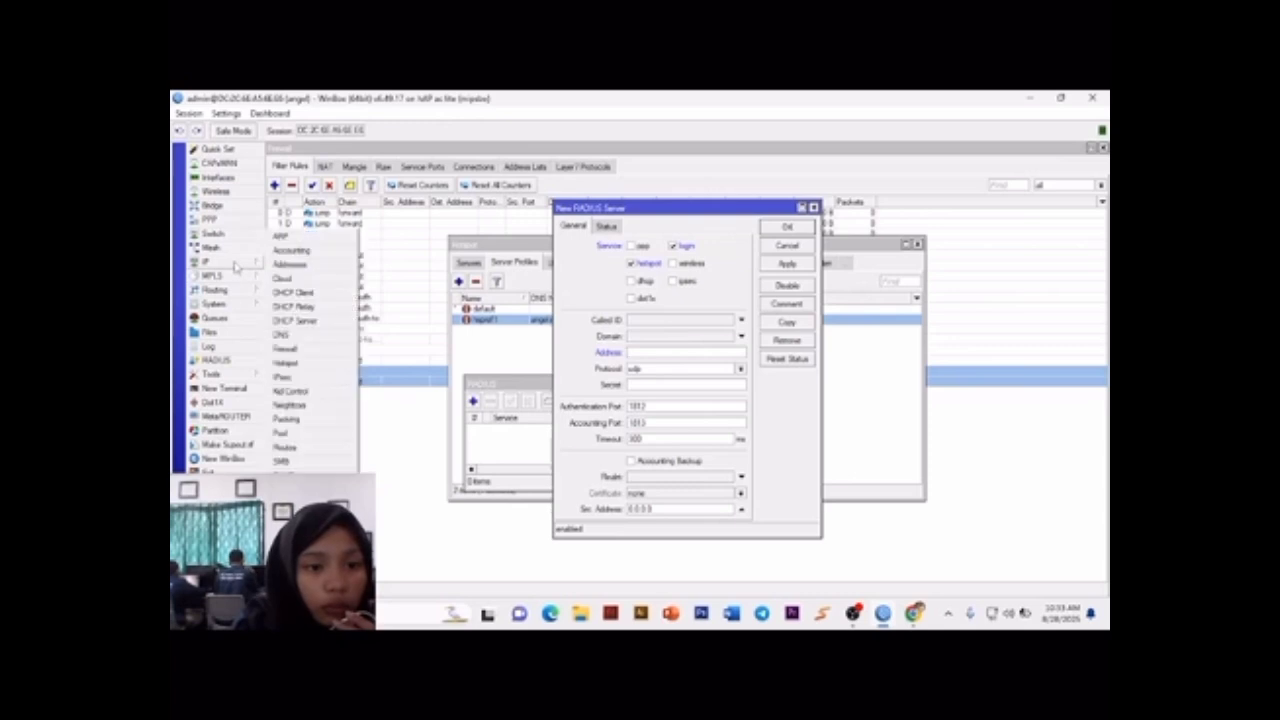
pyautogui.click(295, 264)
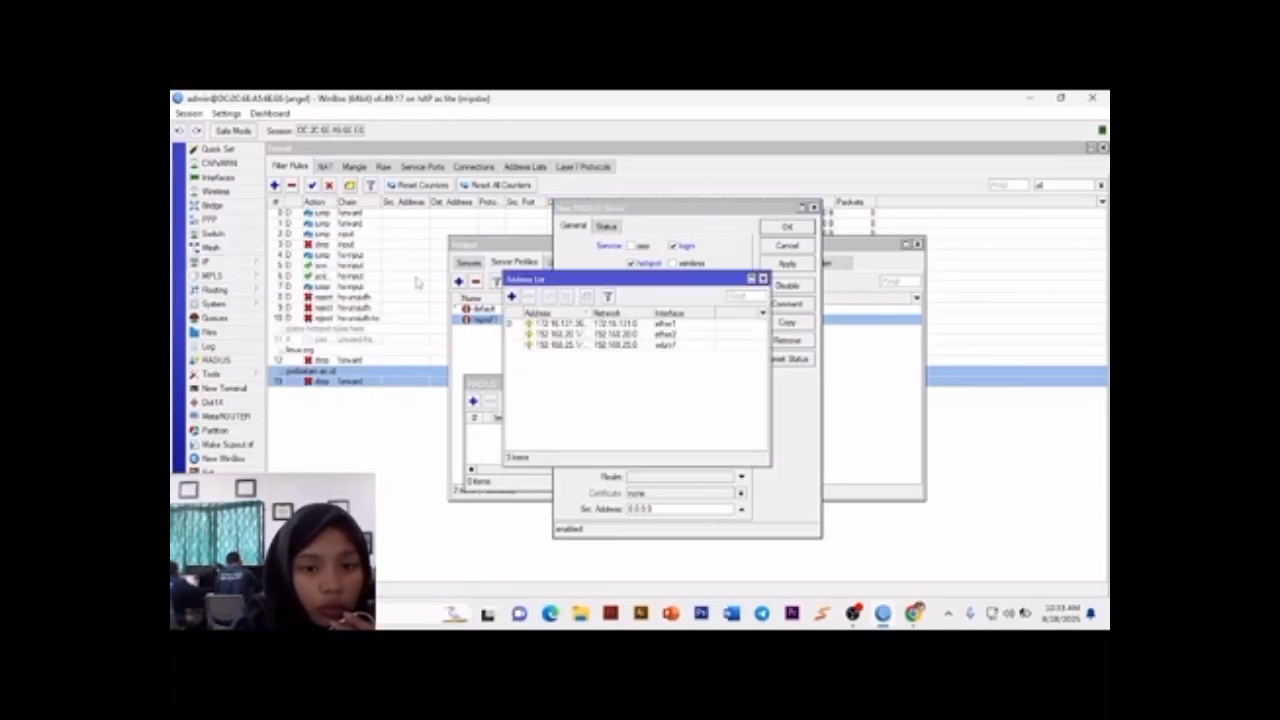
pyautogui.doubleClick(558, 325)
pyautogui.moveTo(726, 310); pyautogui.dragTo(630, 325)
pyautogui.hotkey('ctrl', 'c')
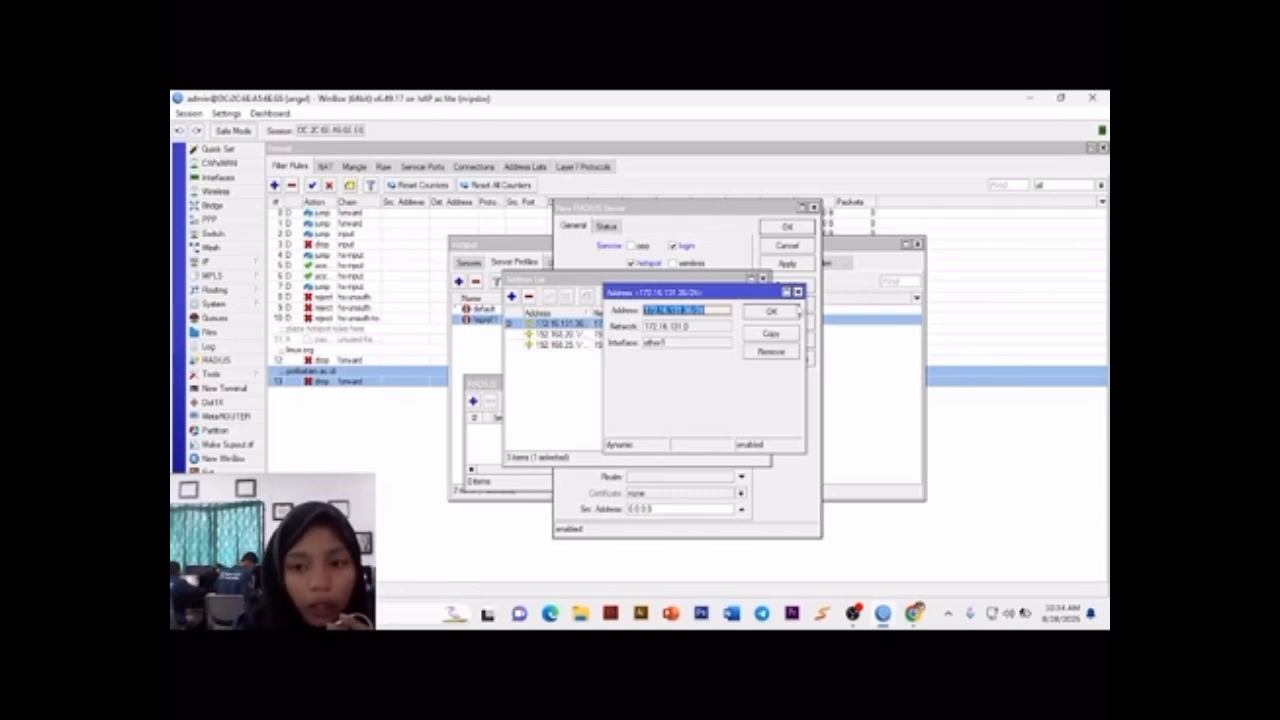
pyautogui.click(797, 291)
pyautogui.click(762, 279)
pyautogui.hotkey('ctrl', 'v')
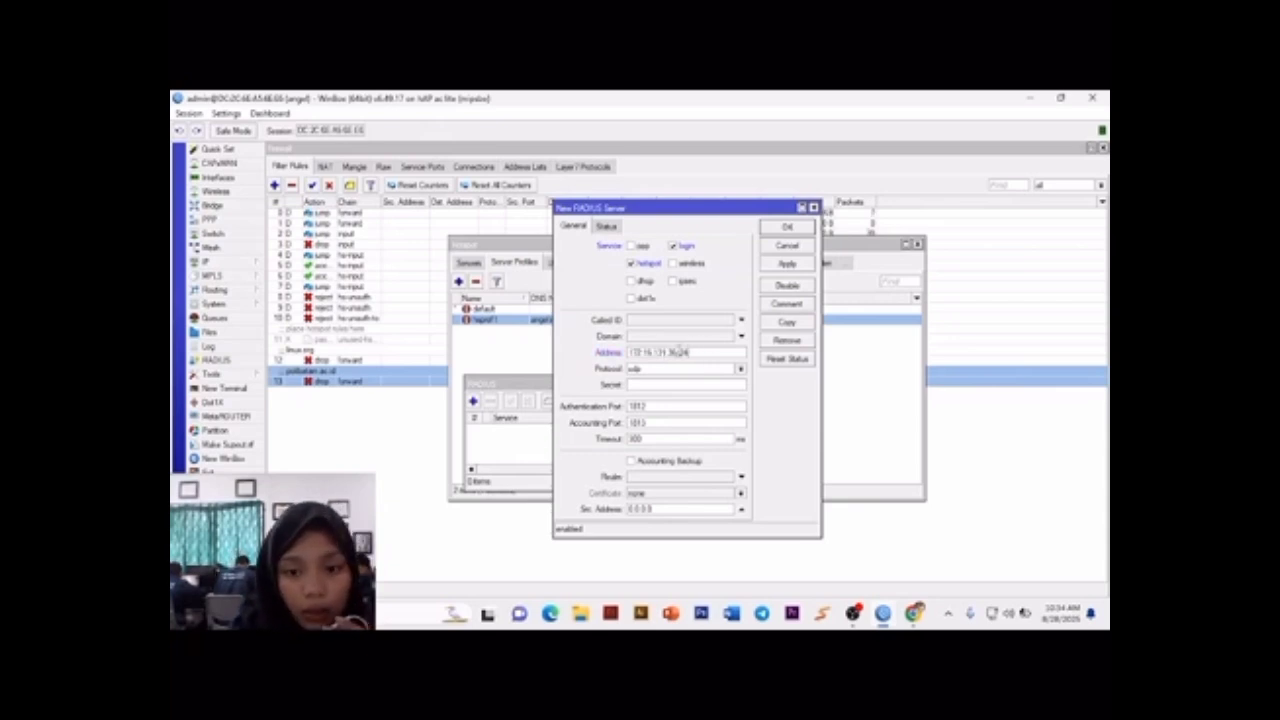
pyautogui.moveTo(676, 352); pyautogui.dragTo(689, 353)
pyautogui.press('BackSpace')
# Step: Enter the RADIUS server's shared secret, save the new server entry, and close the RADIUS list
pyautogui.click(703, 389)
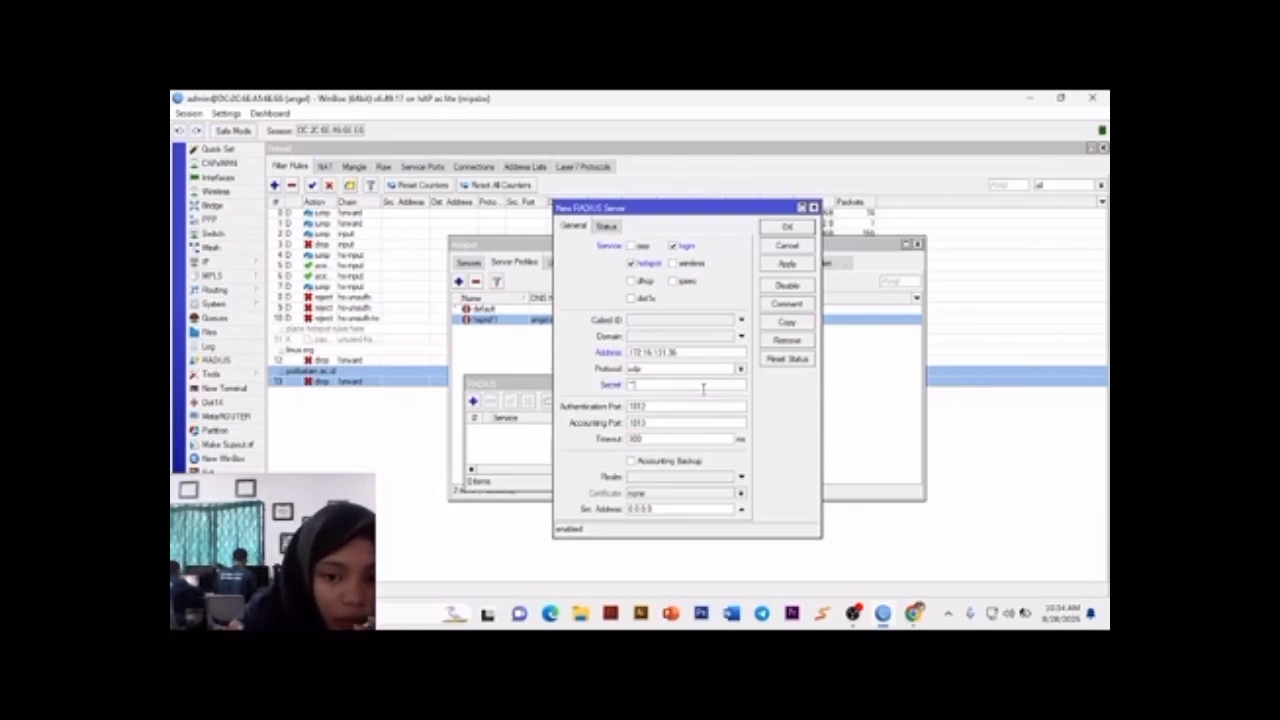
pyautogui.write('******')
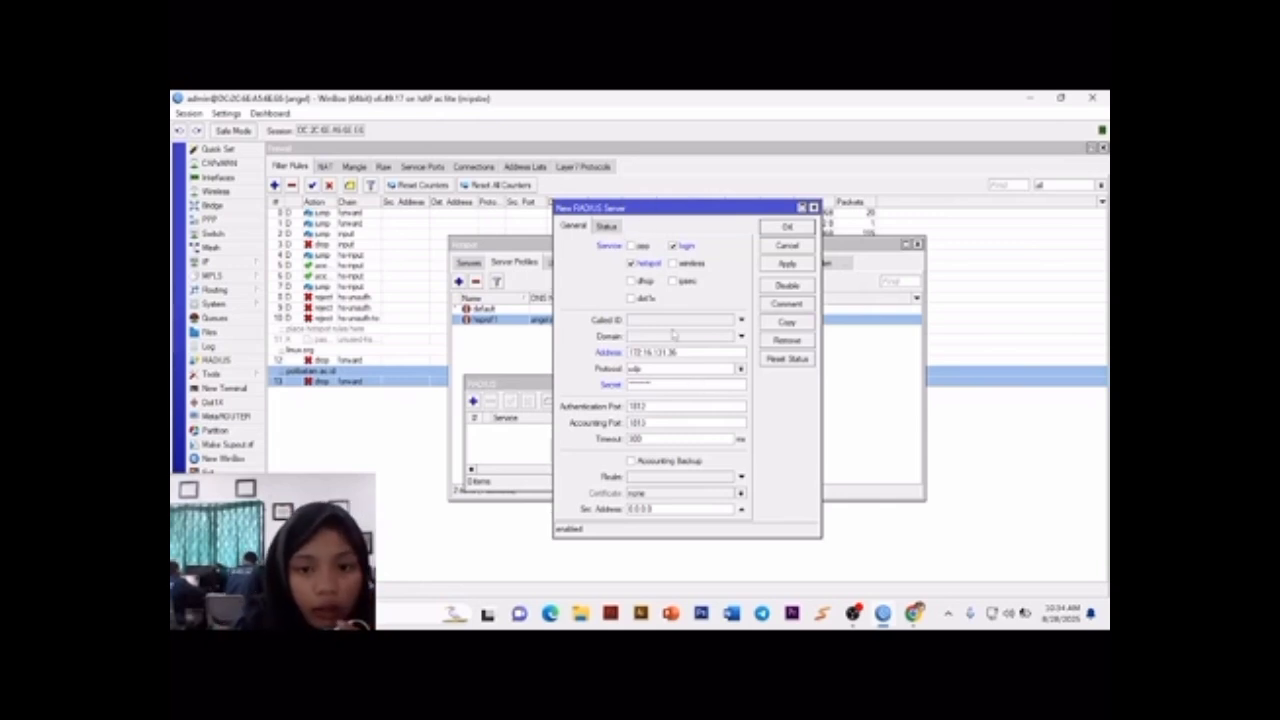
pyautogui.click(607, 227)
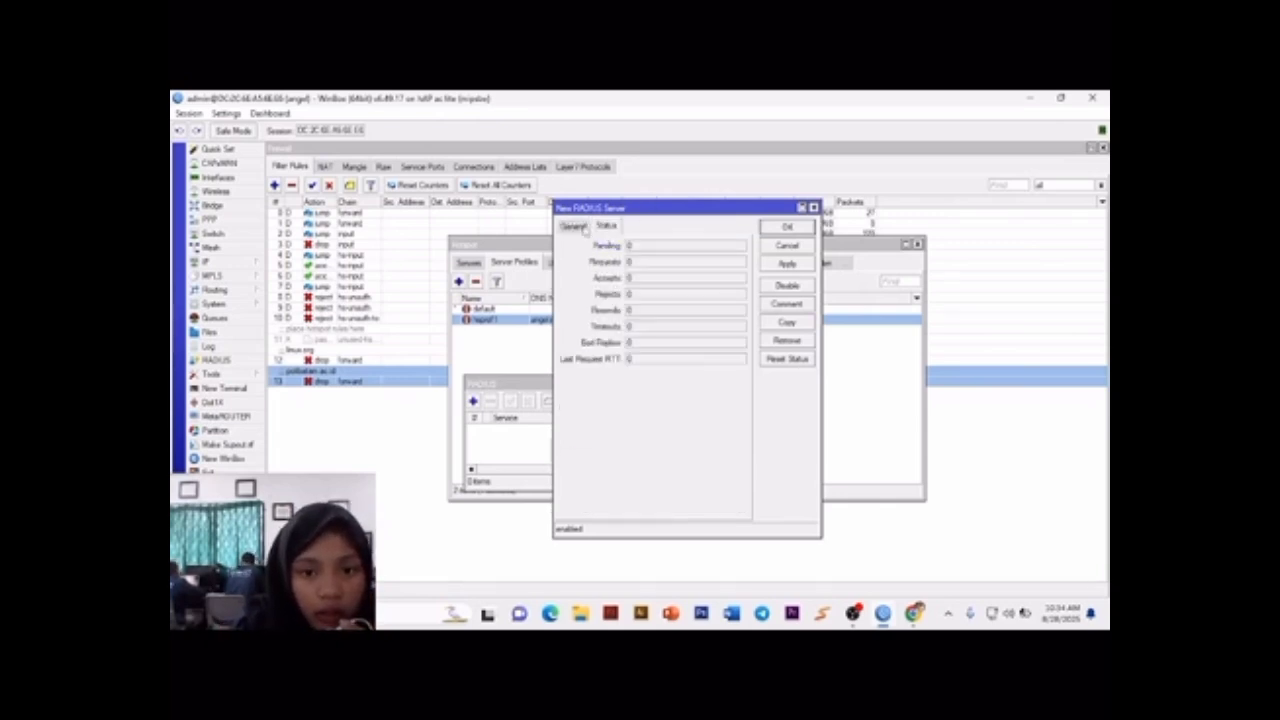
pyautogui.click(580, 227)
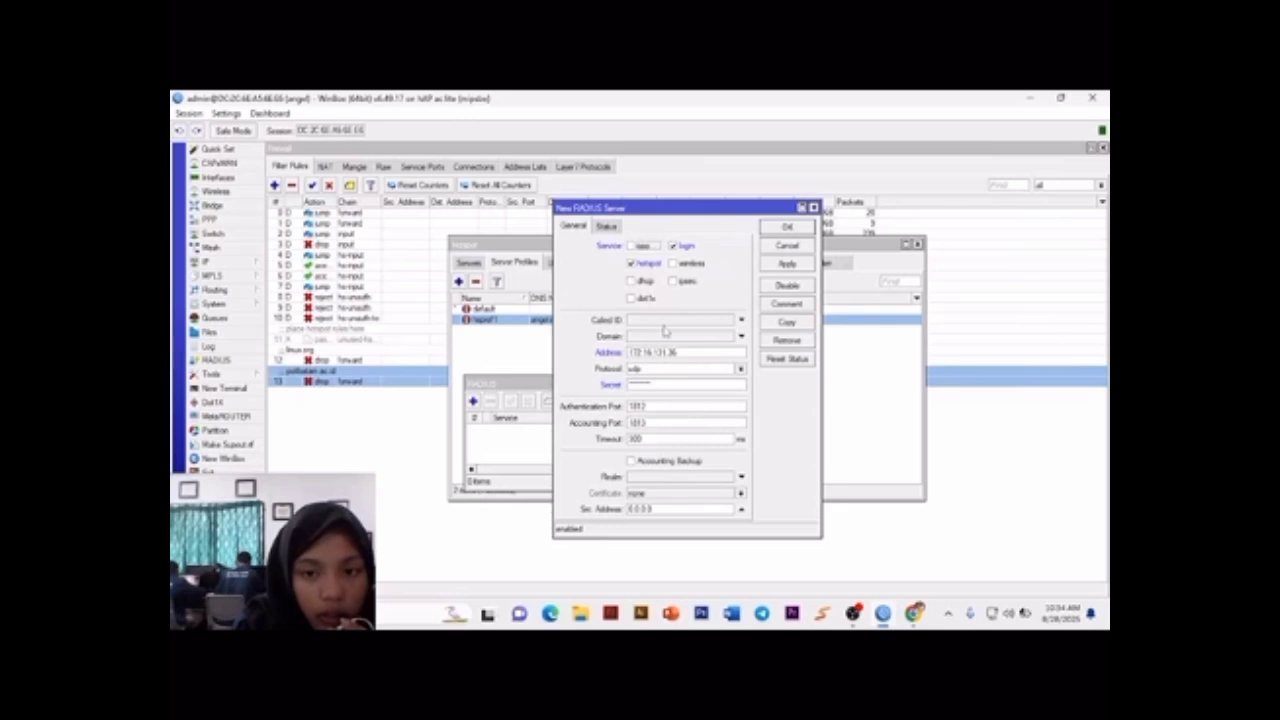
pyautogui.click(714, 338)
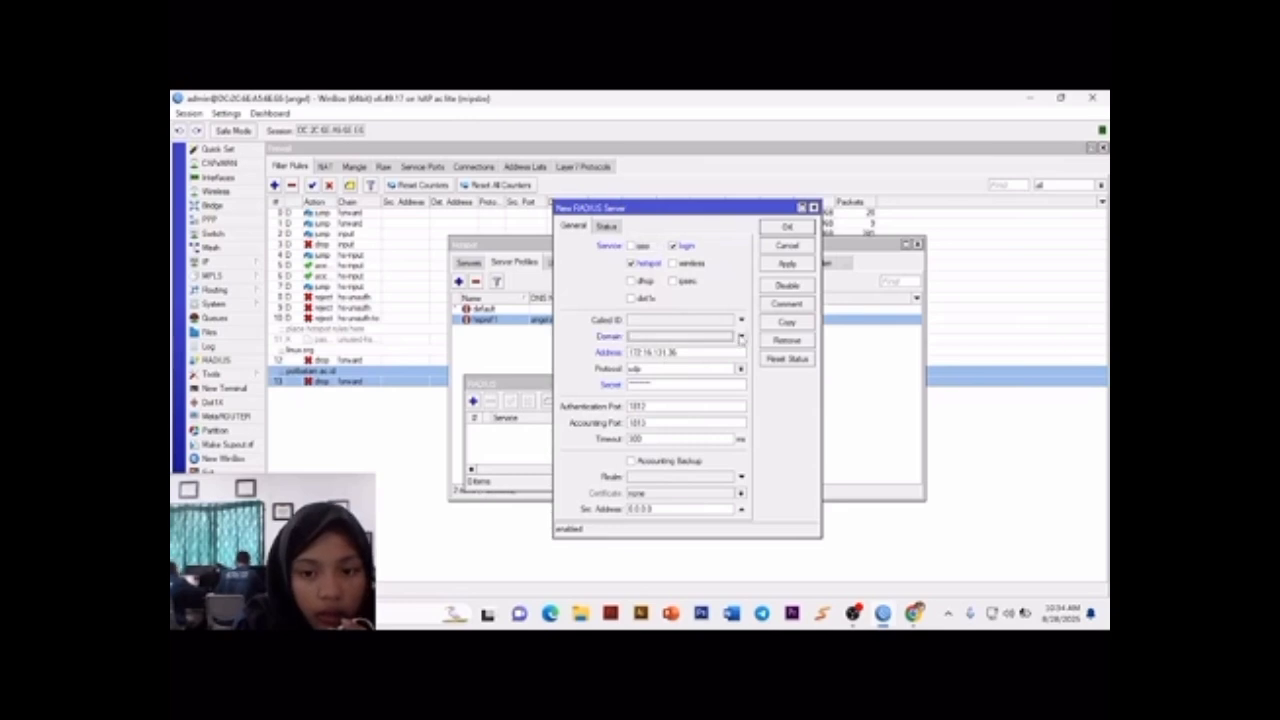
pyautogui.click(791, 266)
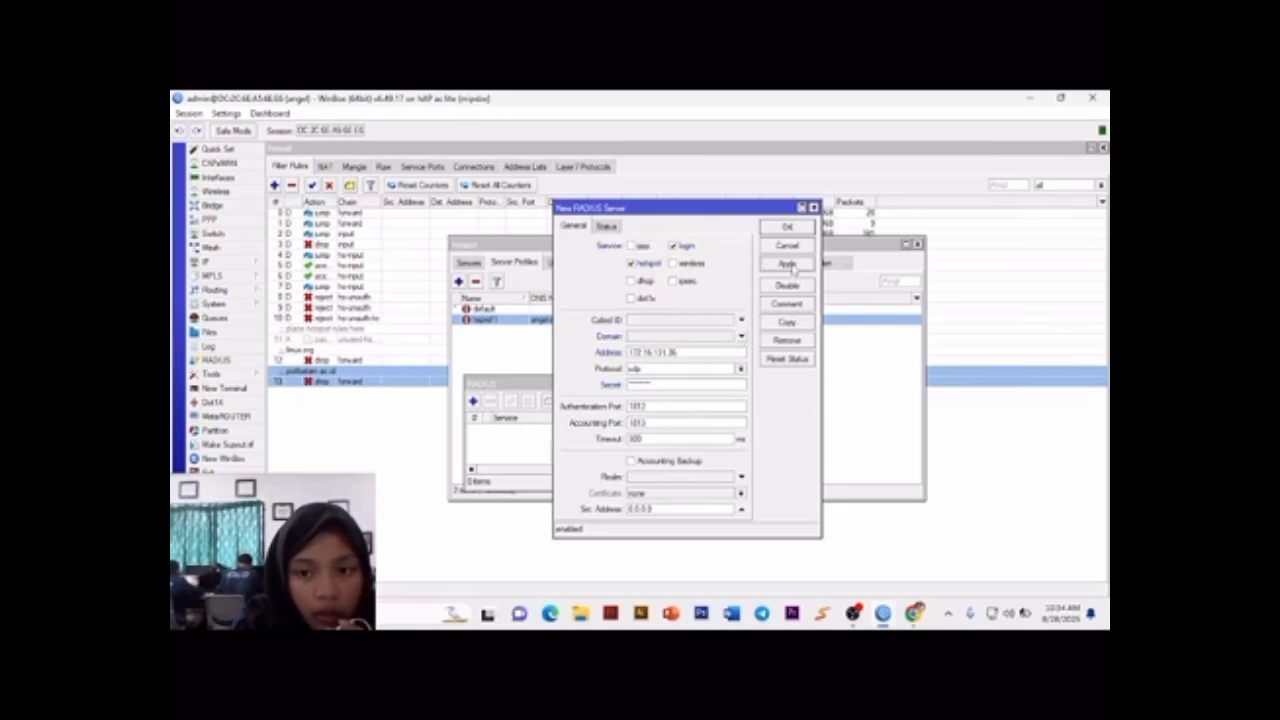
pyautogui.click(789, 228)
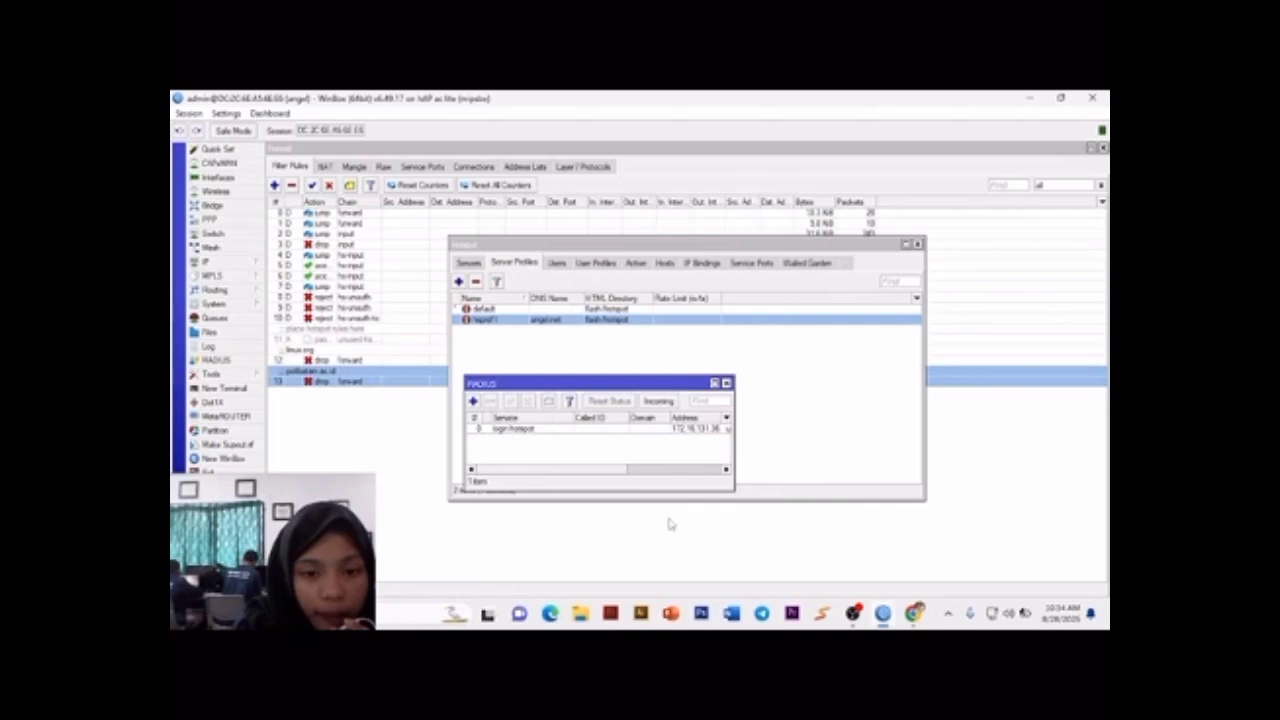
pyautogui.click(727, 384)
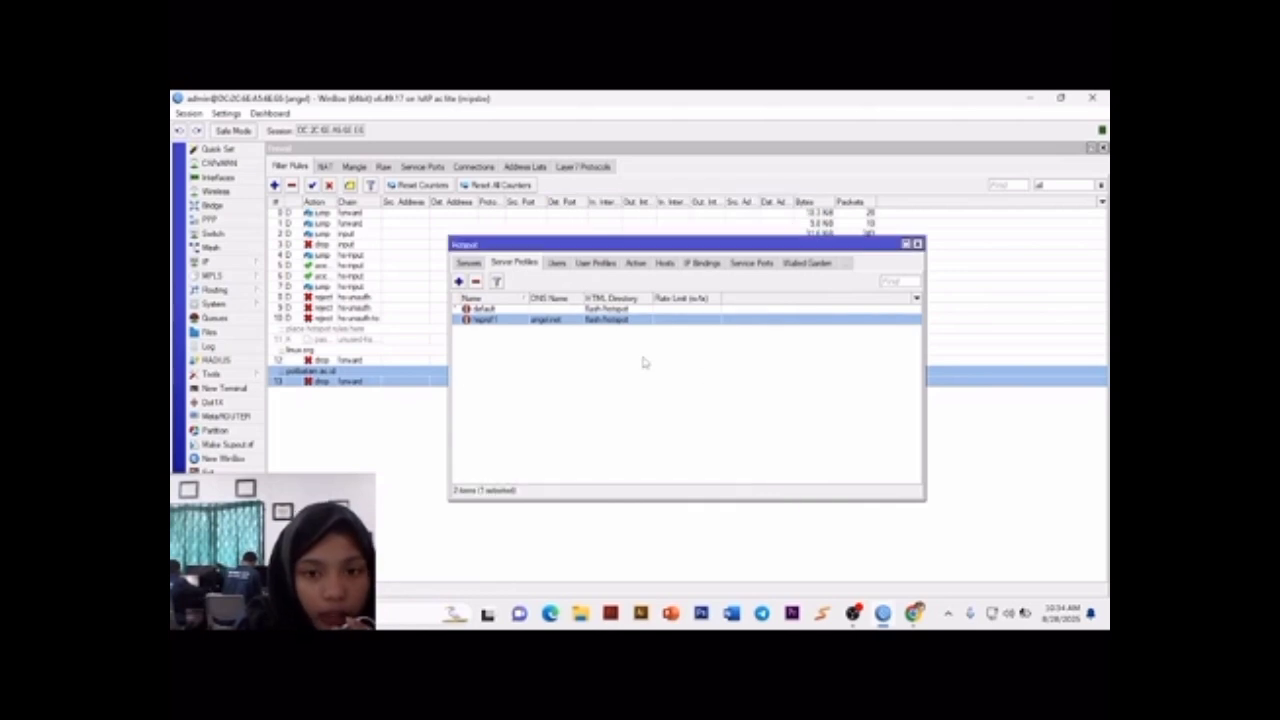
# Step: Open the hotspot user admin for editing and rename it to angel.net
pyautogui.click(565, 263)
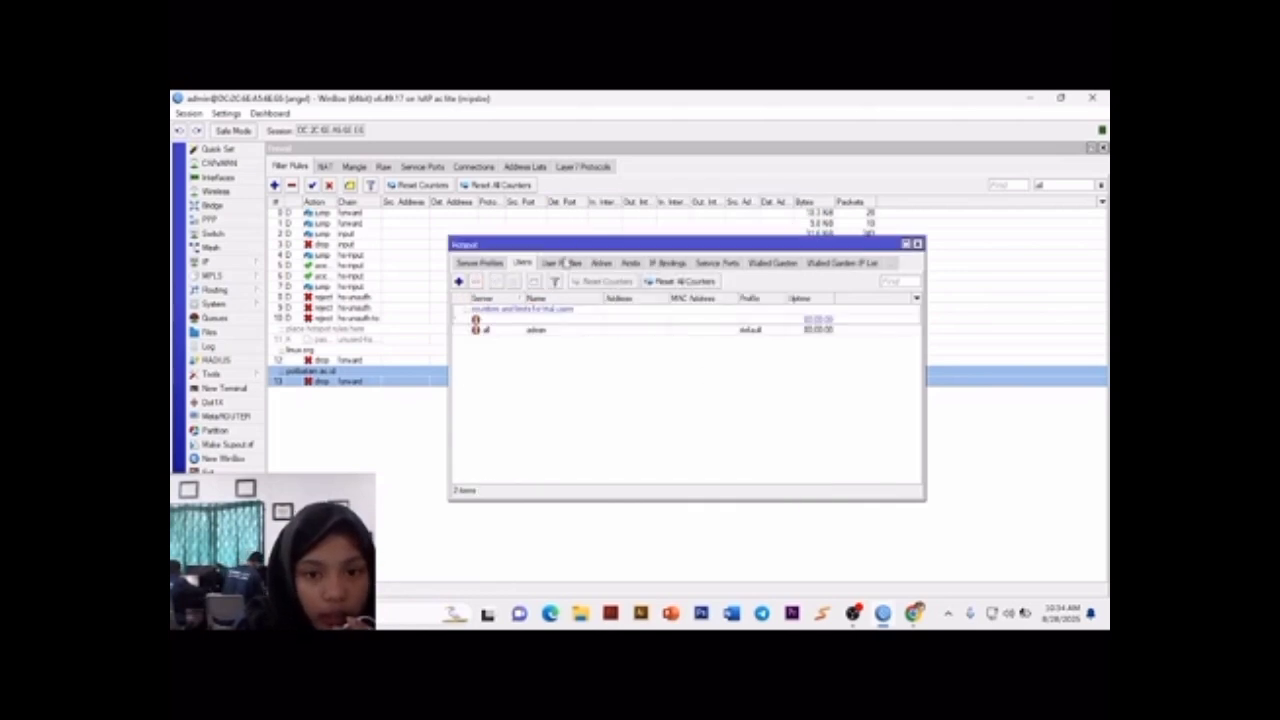
pyautogui.doubleClick(533, 330)
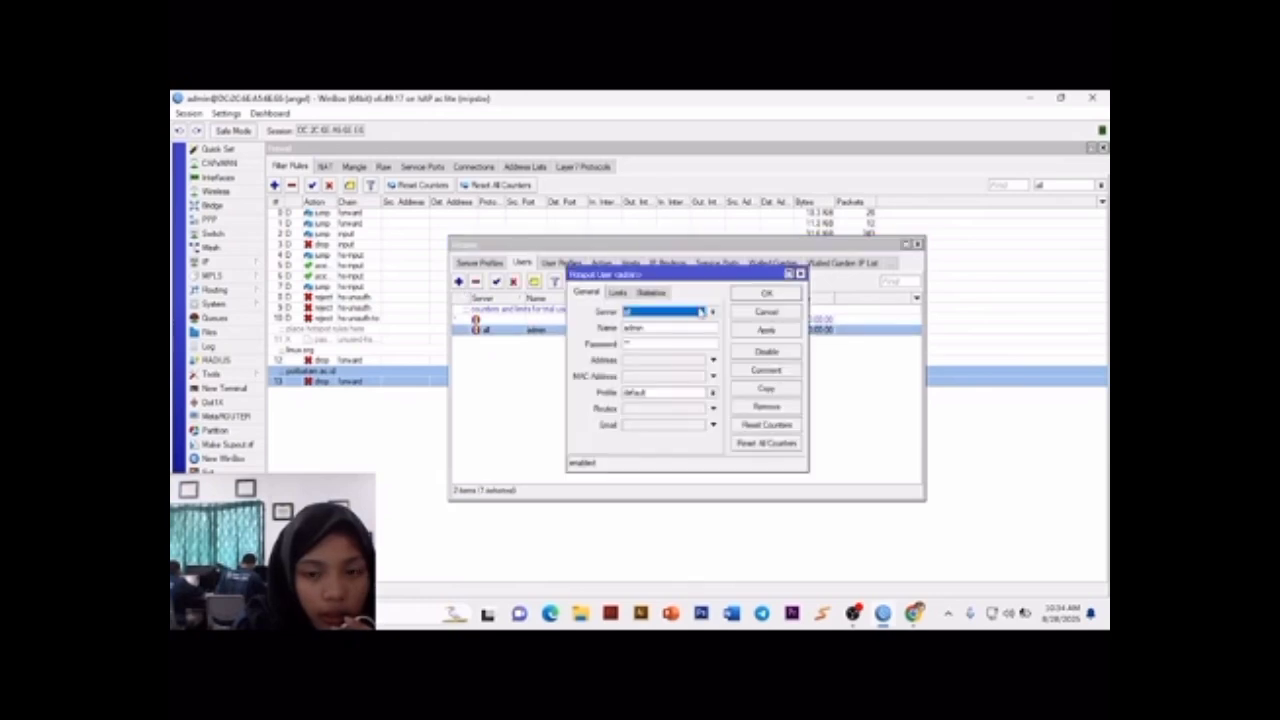
pyautogui.moveTo(713, 327); pyautogui.dragTo(606, 328)
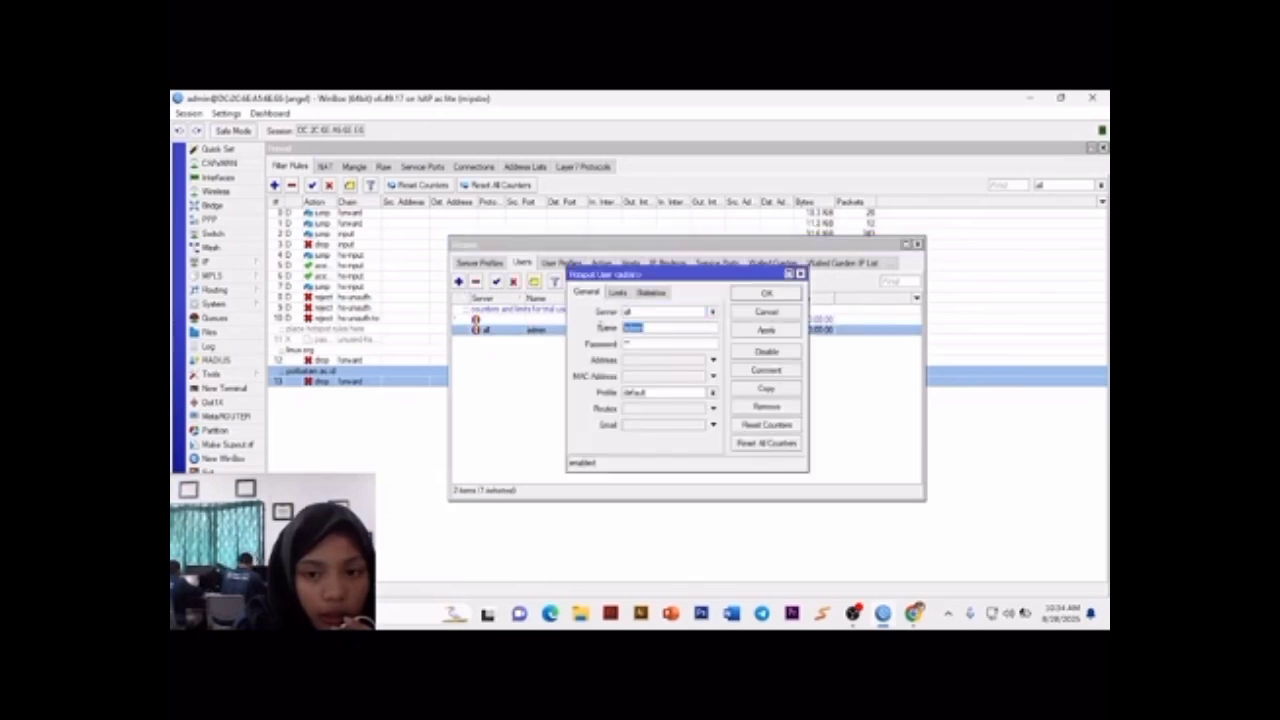
pyautogui.press('BackSpace')
pyautogui.write('an')
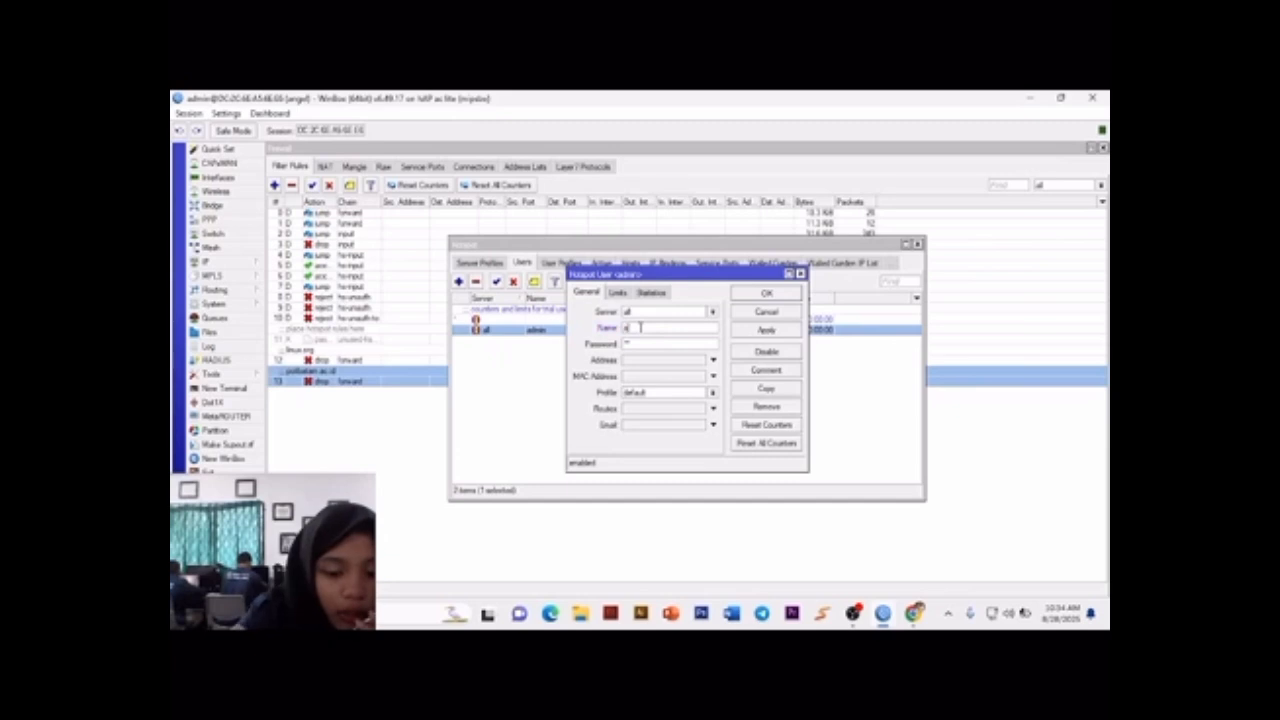
pyautogui.write('gel')
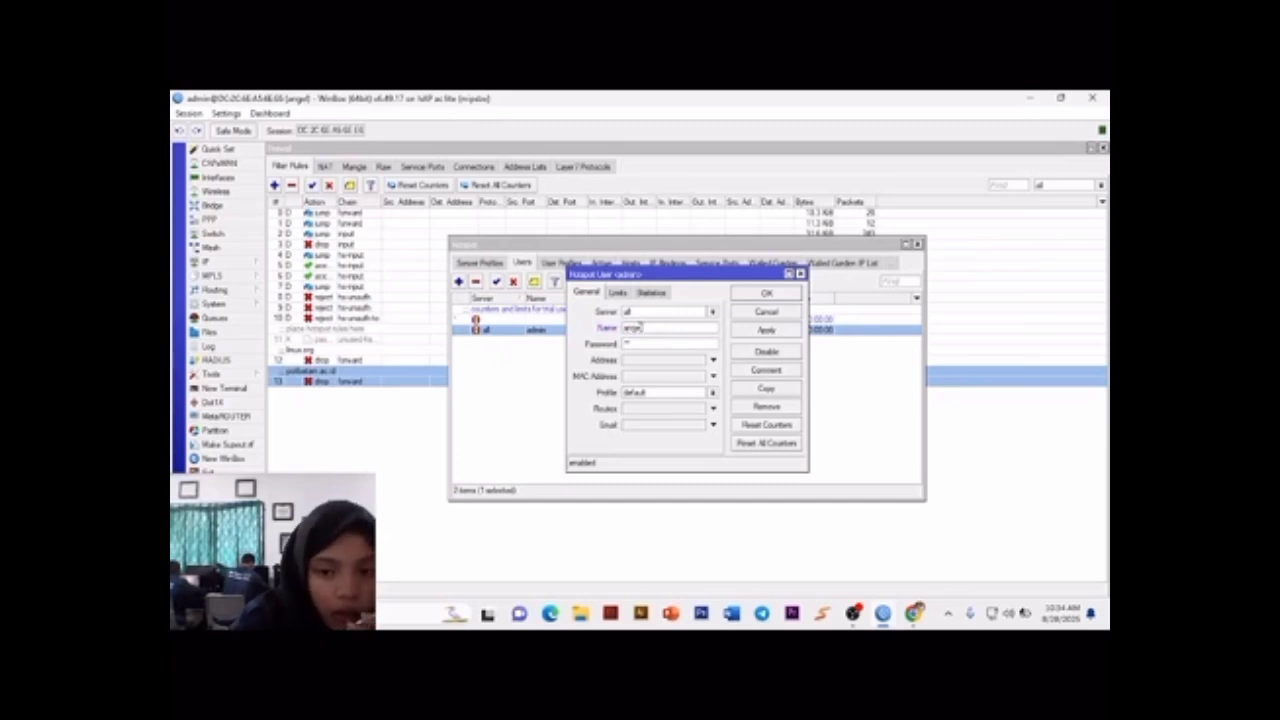
pyautogui.write('ina')
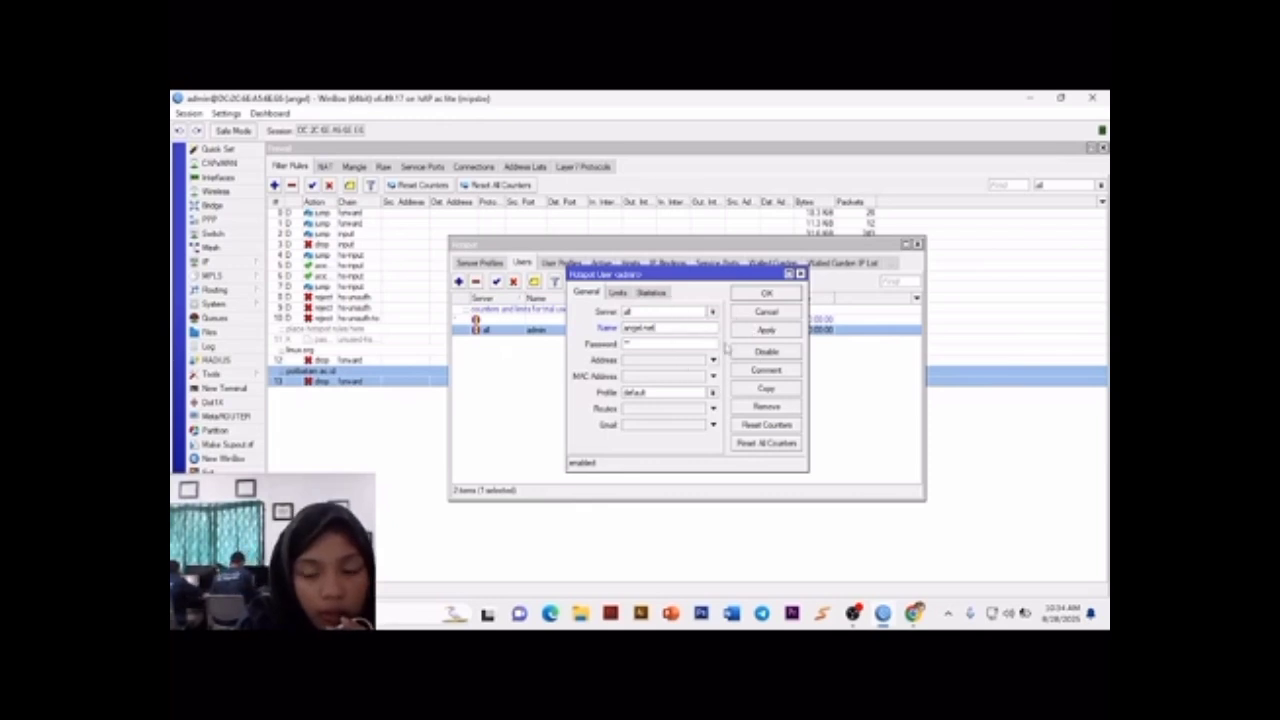
# Step: Enter a new password for the hotspot user and save the account
pyautogui.click(689, 345)
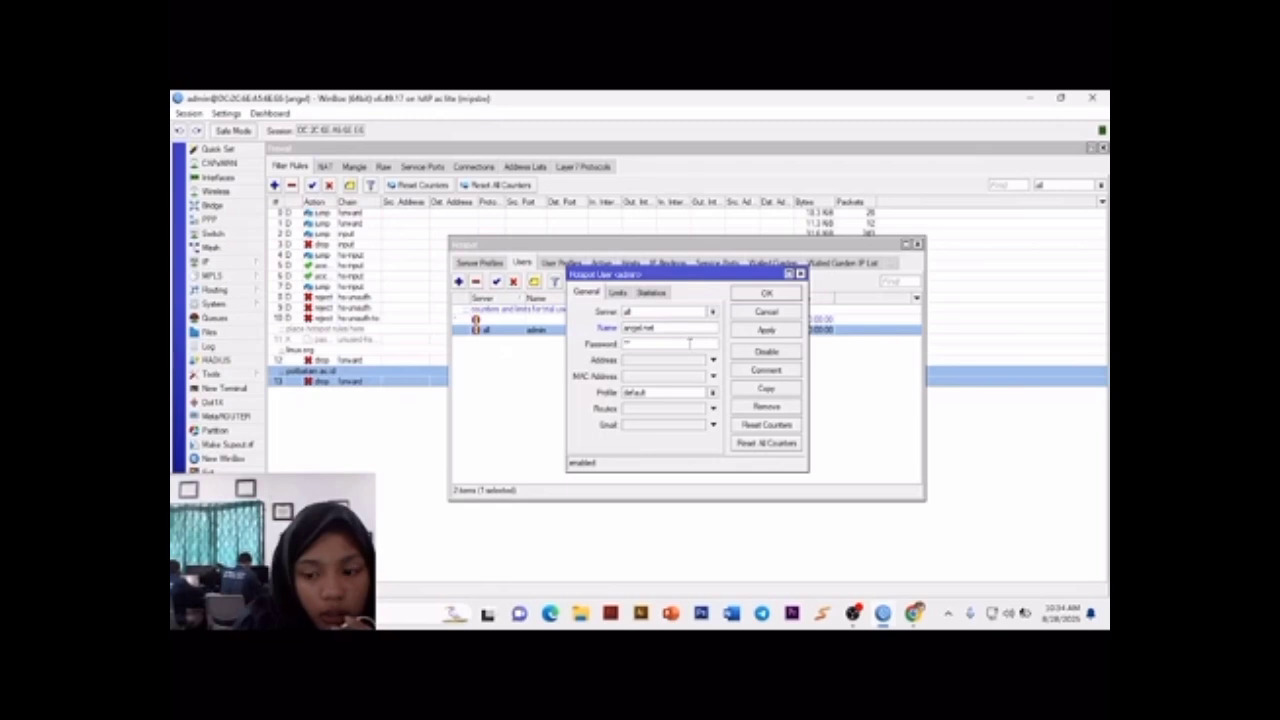
pyautogui.click(766, 330)
pyautogui.click(766, 294)
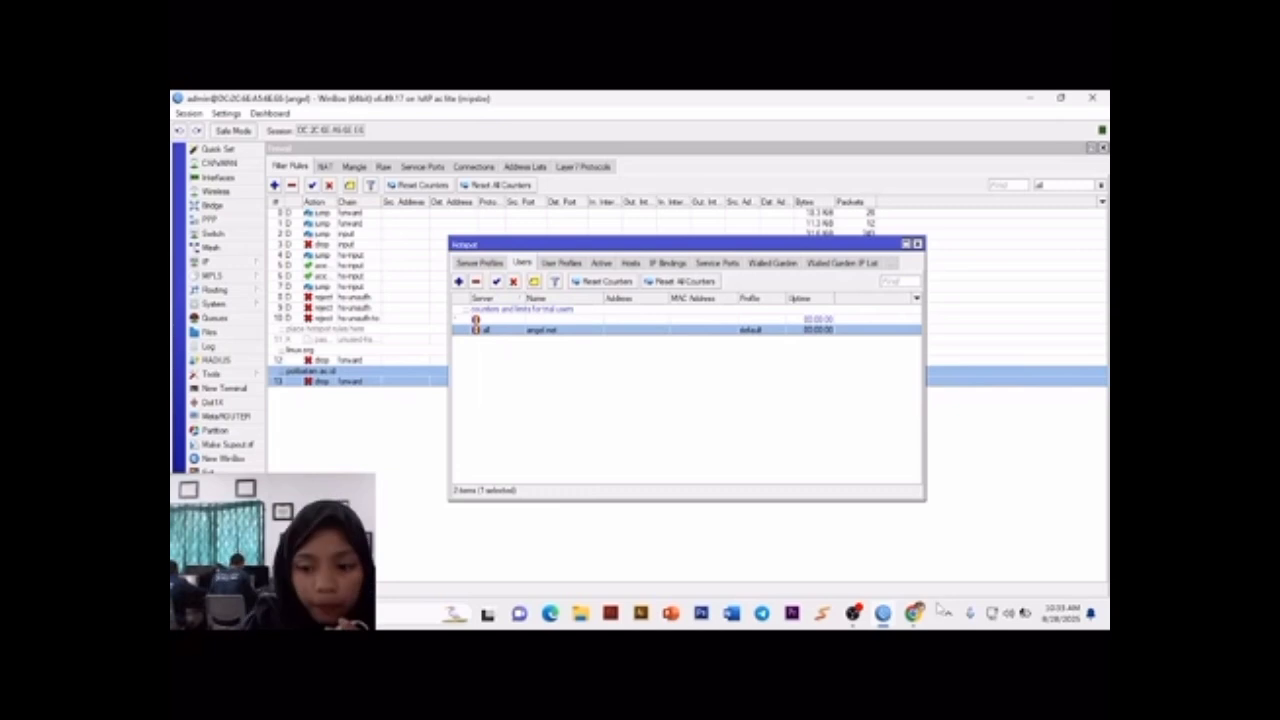
pyautogui.moveTo(857, 620)
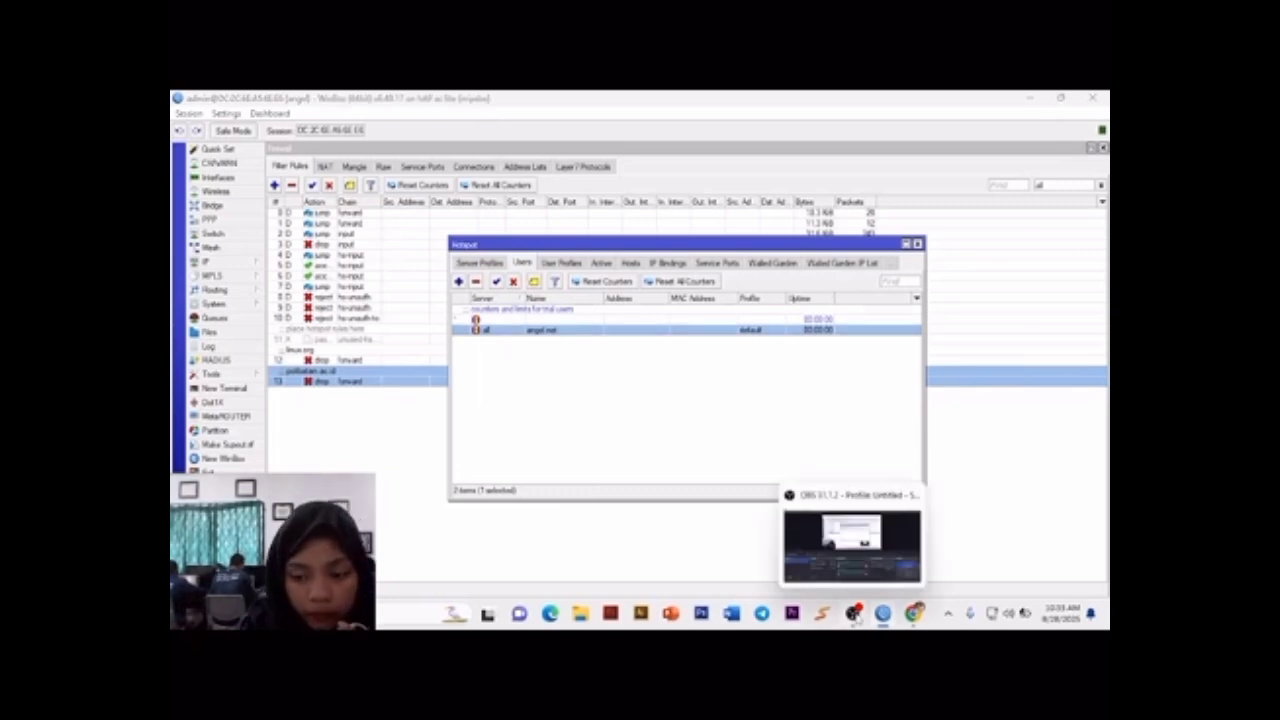
pyautogui.click(855, 615)
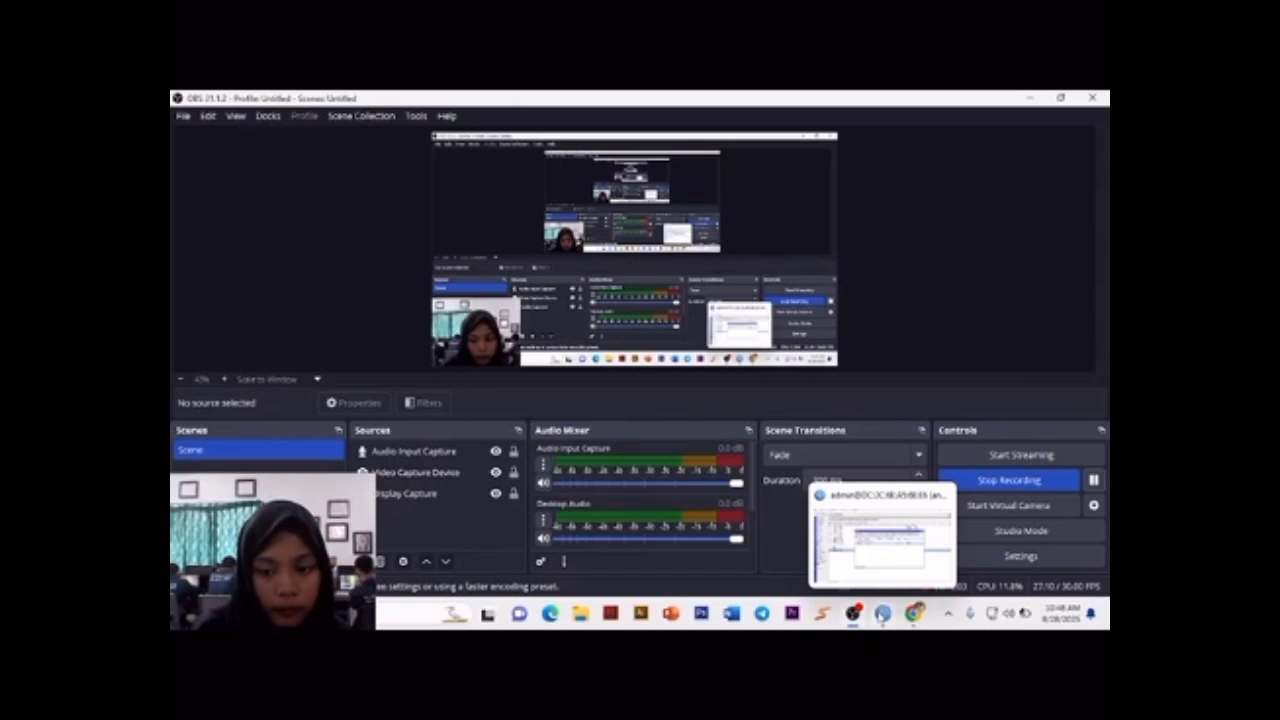
pyautogui.click(881, 616)
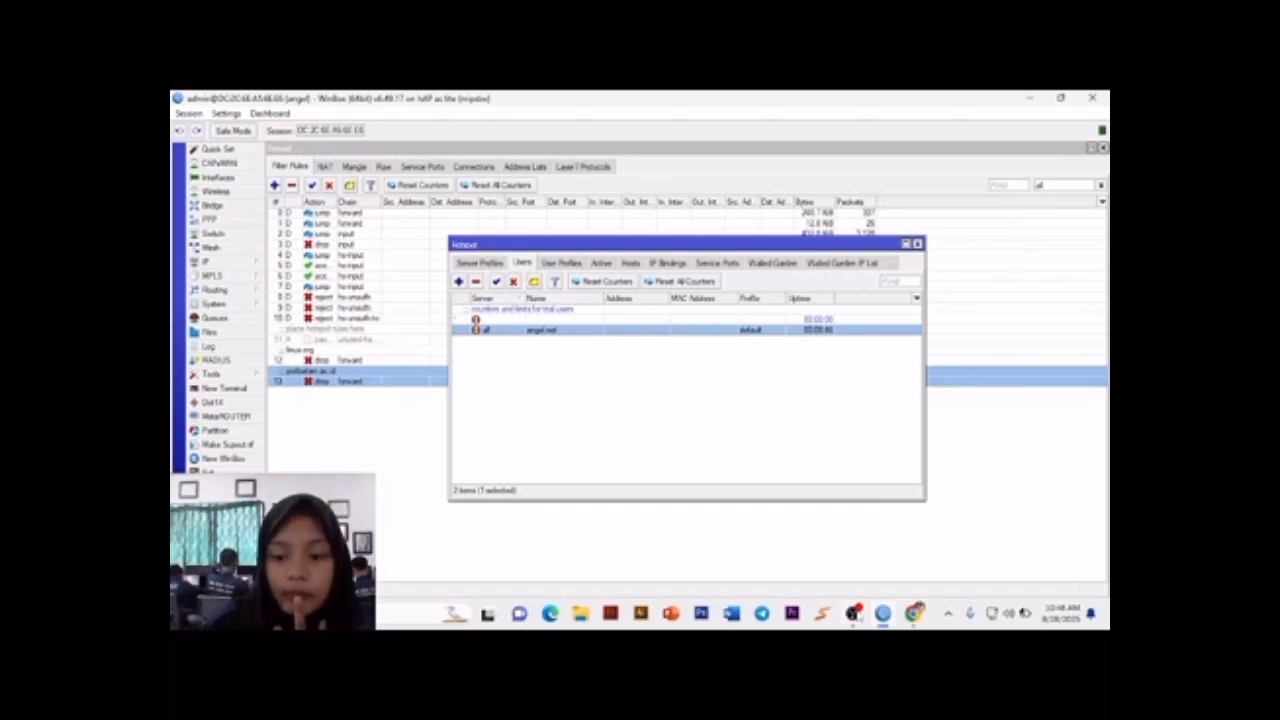
pyautogui.hotkey('alt', 'Tab')
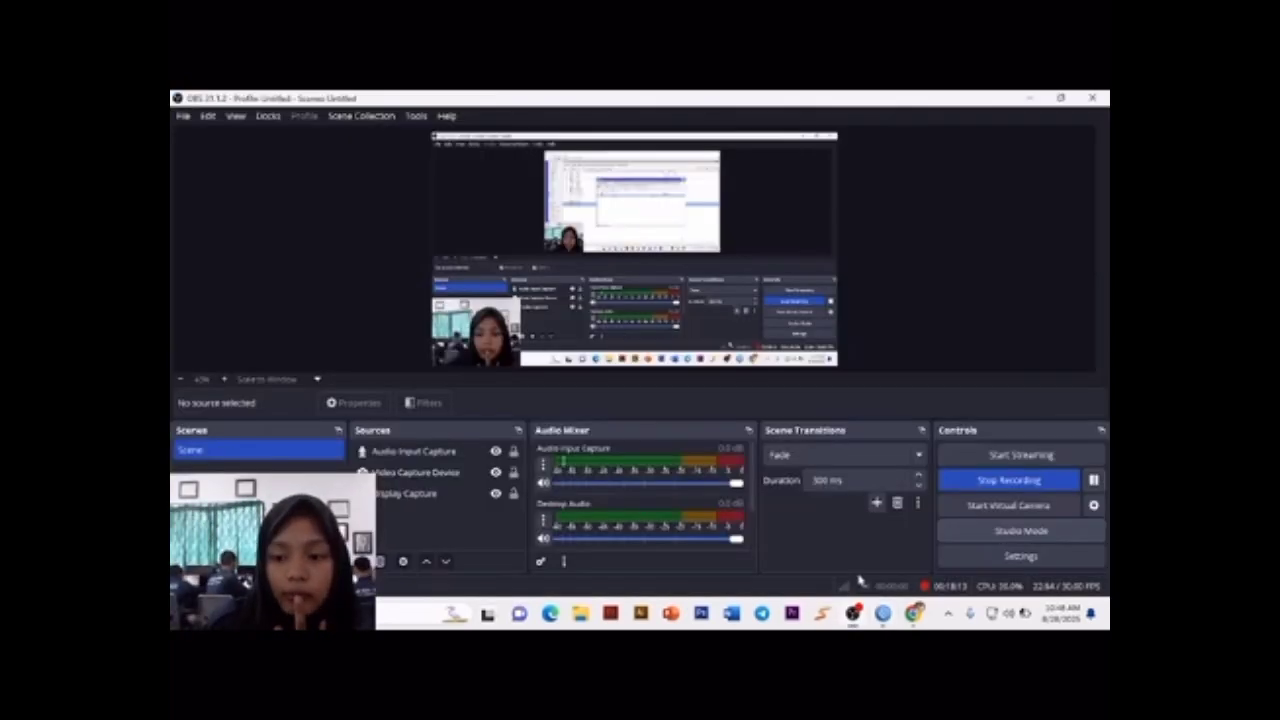